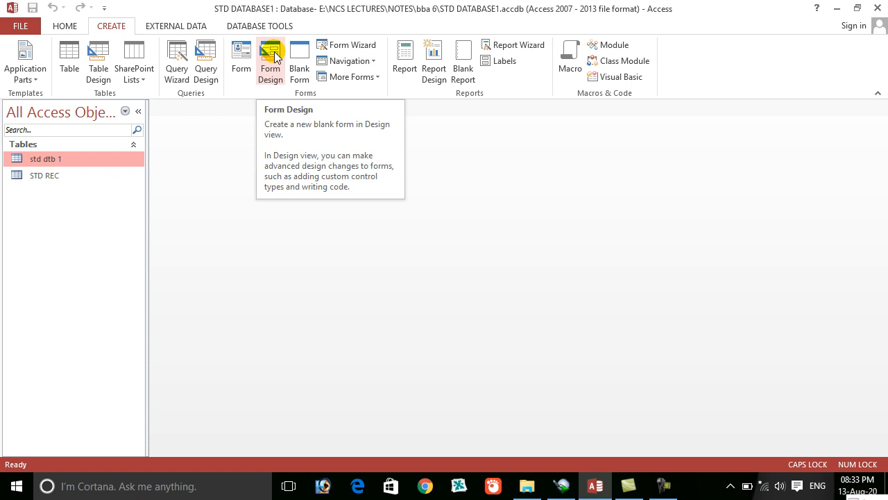
Step: Create a new blank form in Design view
click(270, 57)
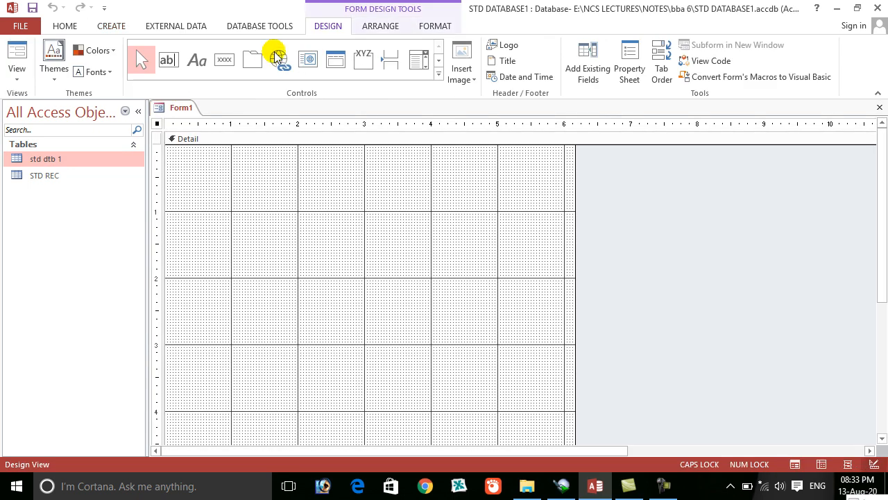
click(438, 73)
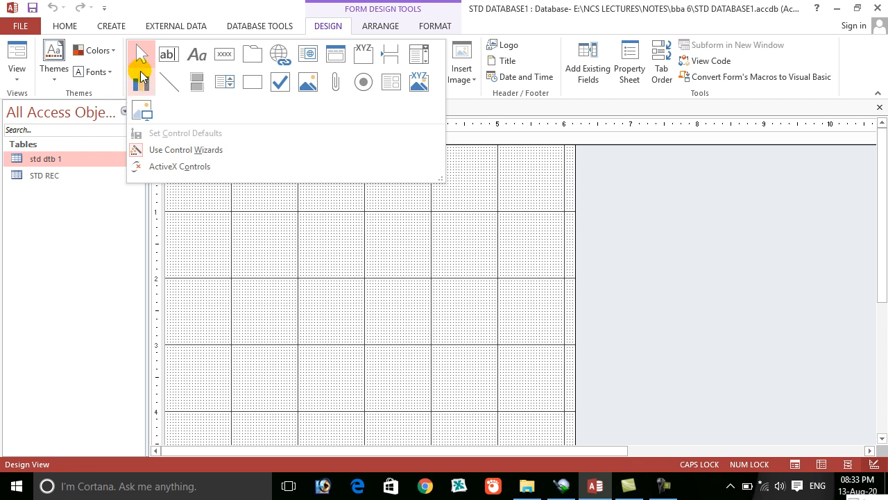
click(189, 53)
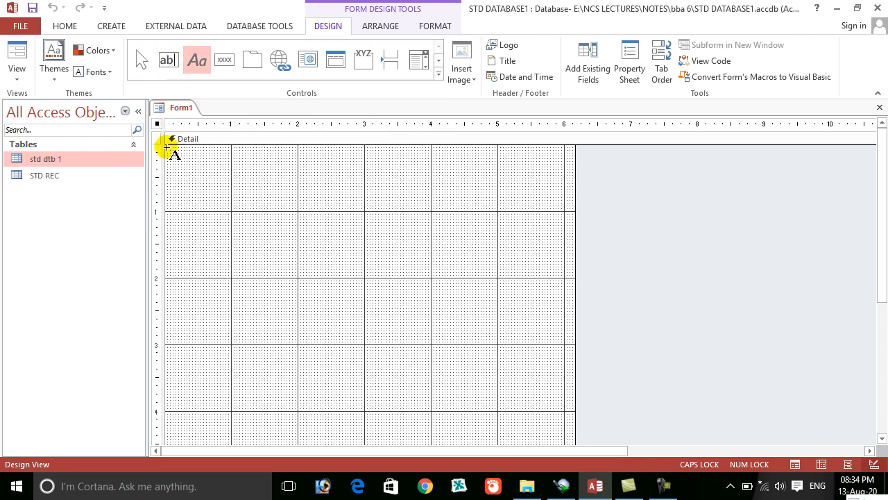
drag(167, 148, 562, 225)
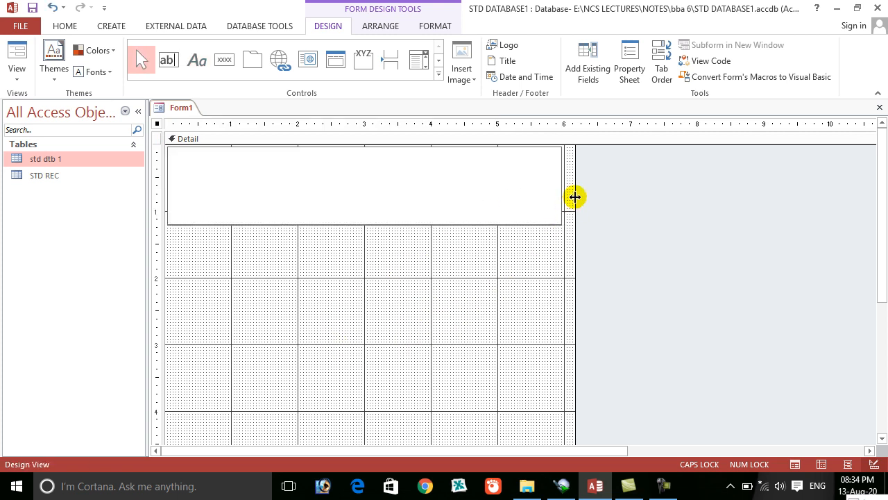
Step: Widen the form to about 9.5 inches and add a label about 7.3 inches wide near its upper edge reading STUDENT DATABASE
drag(574, 196, 797, 180)
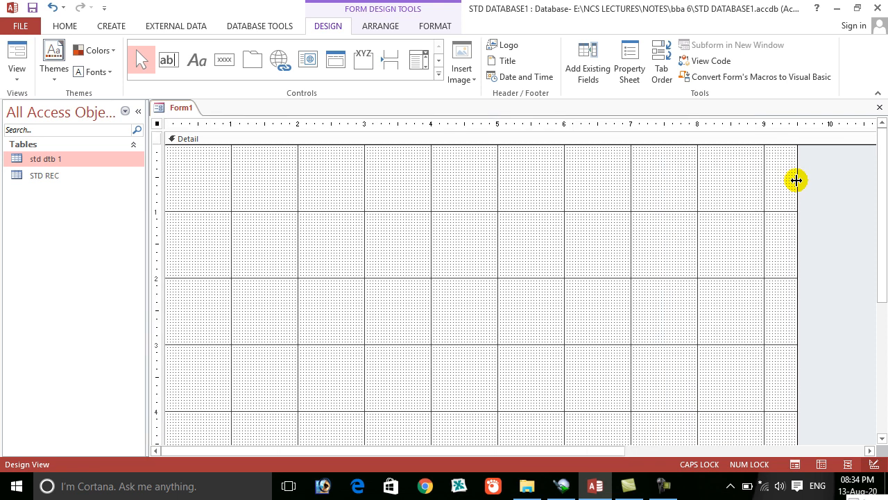
click(495, 191)
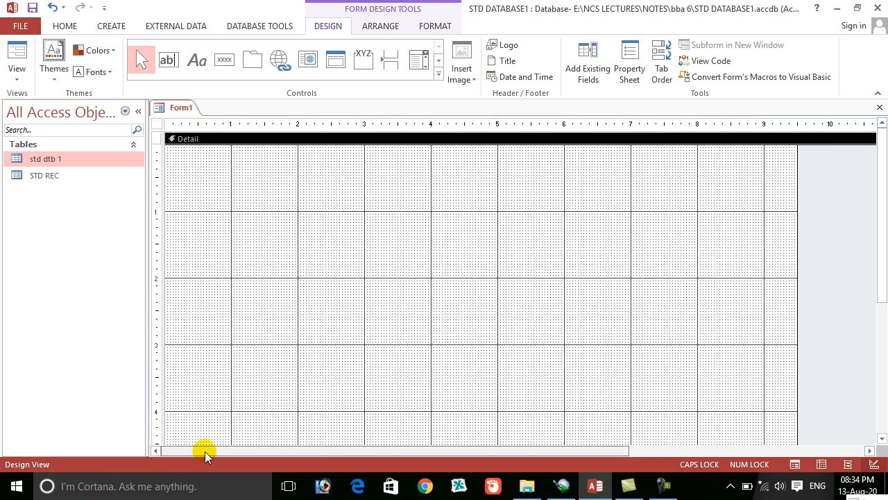
click(197, 59)
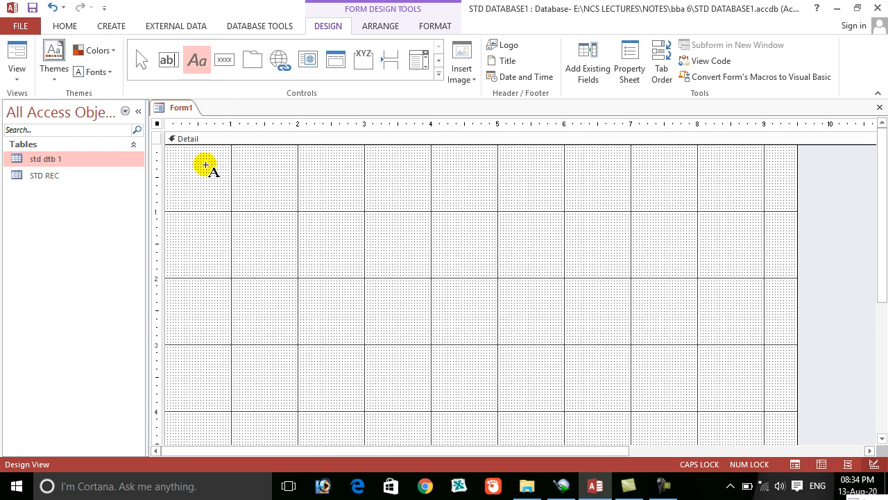
drag(198, 156, 684, 242)
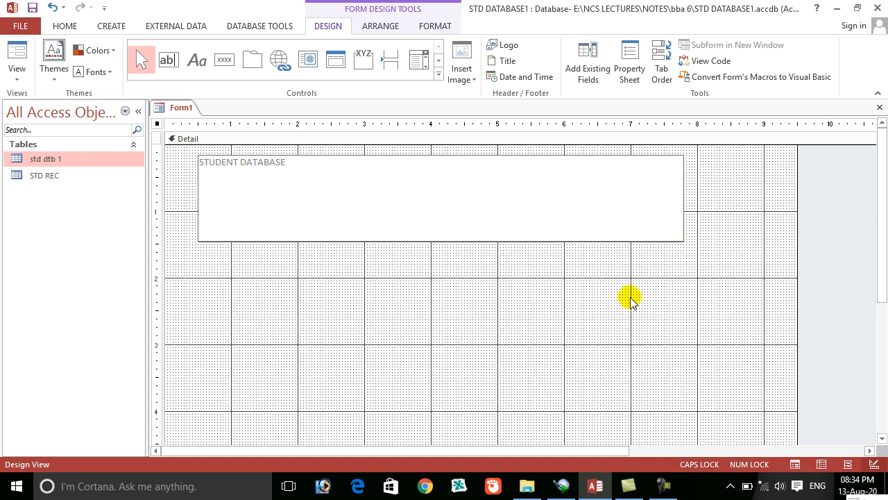
click(577, 351)
Step: Make the STUDENT DATABASE label bold and centered with a font size of 36
click(437, 211)
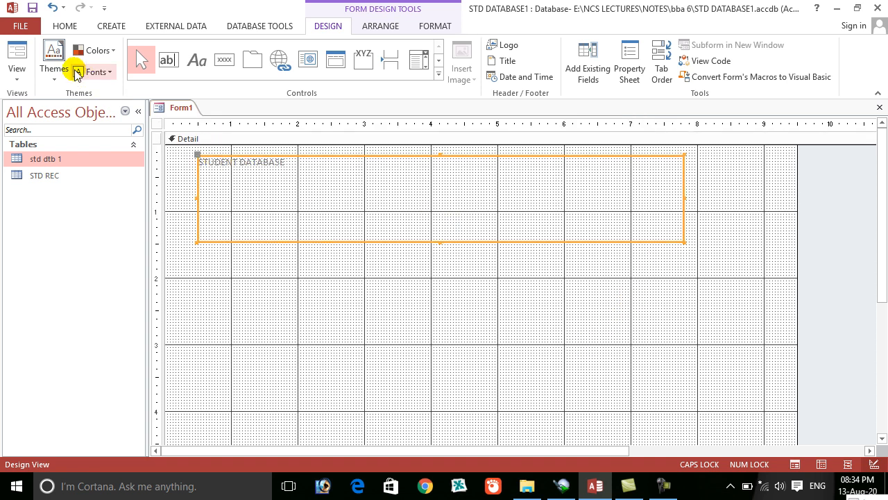
click(68, 28)
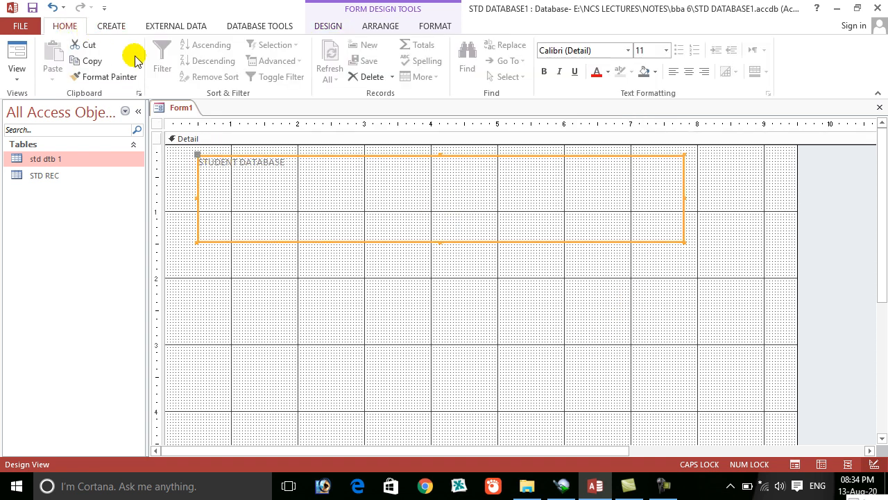
click(544, 71)
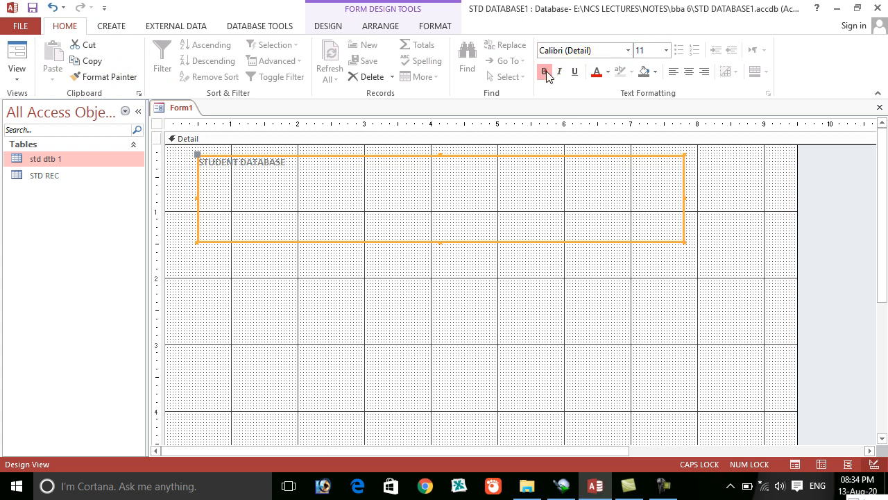
click(399, 171)
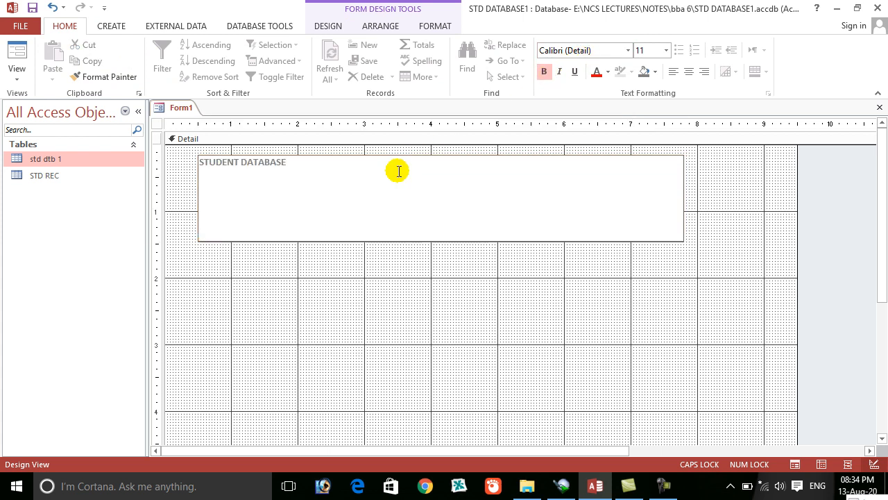
click(685, 72)
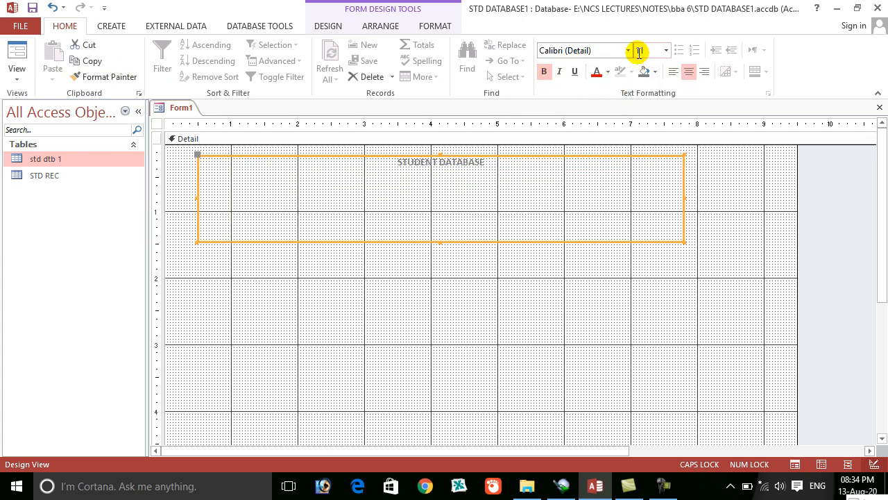
click(666, 50)
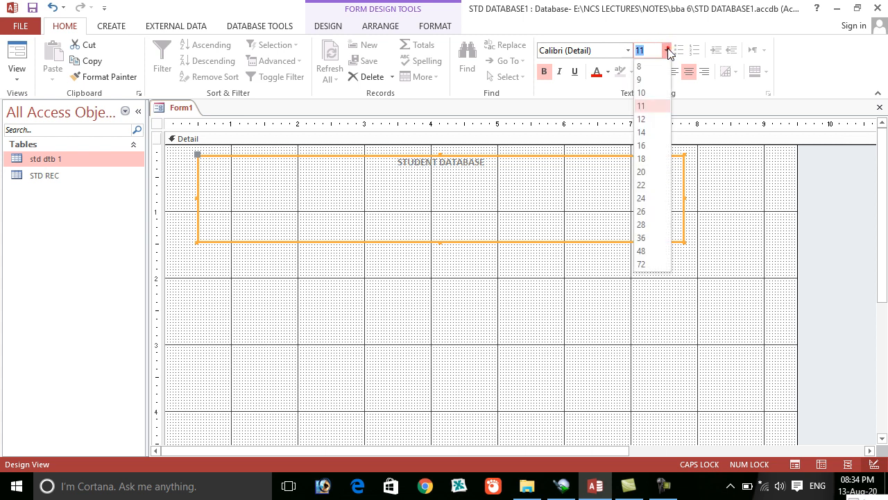
click(641, 236)
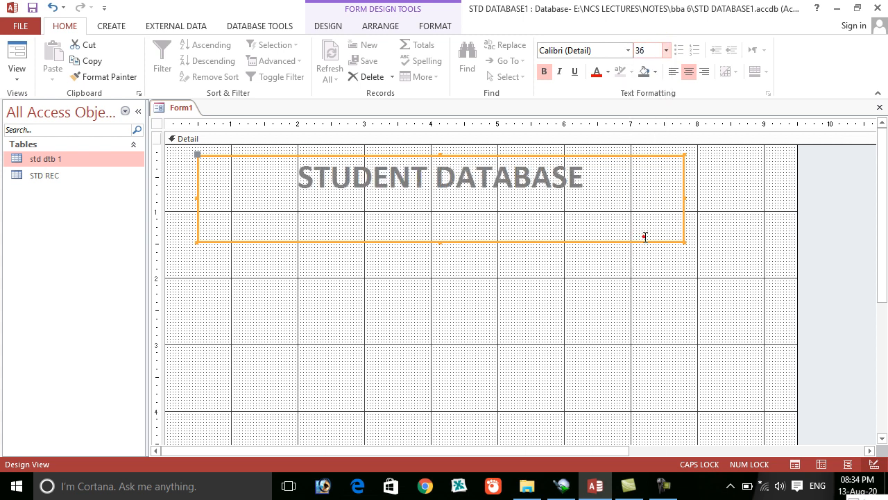
Step: Try the Aatrix and Aatrix2of5Int fonts on the title label and restore Calibri (Detail)
click(628, 50)
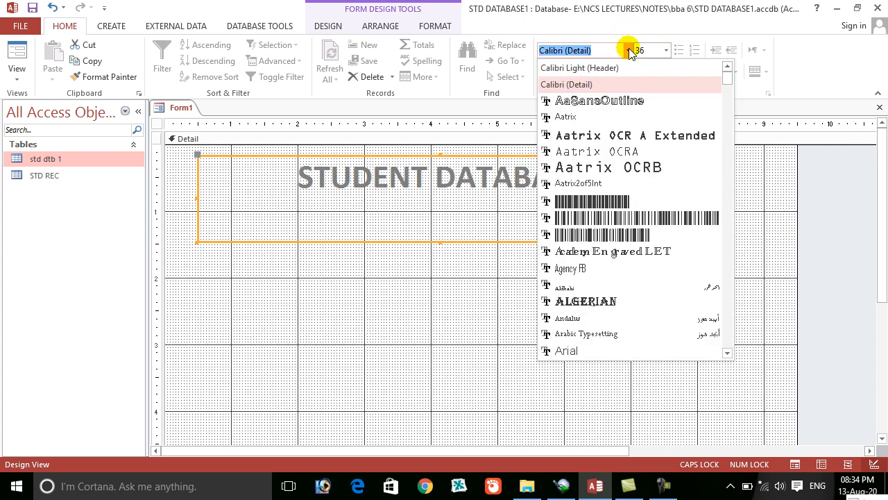
click(594, 117)
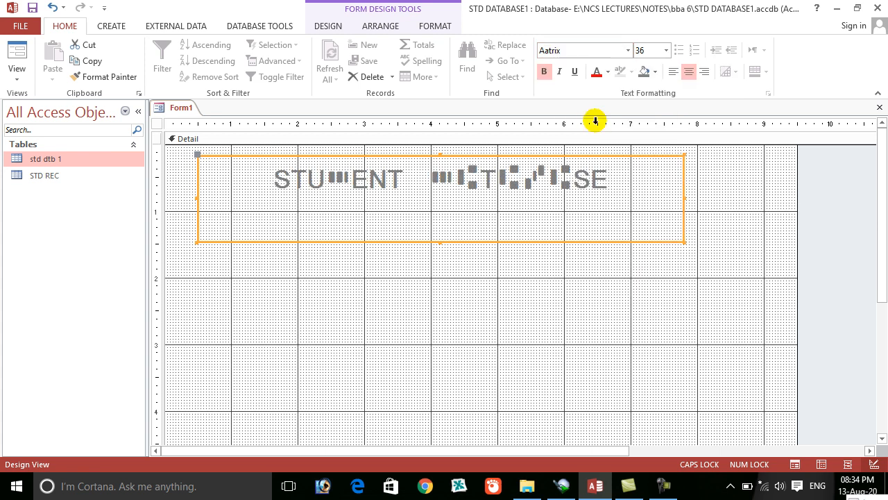
click(628, 50)
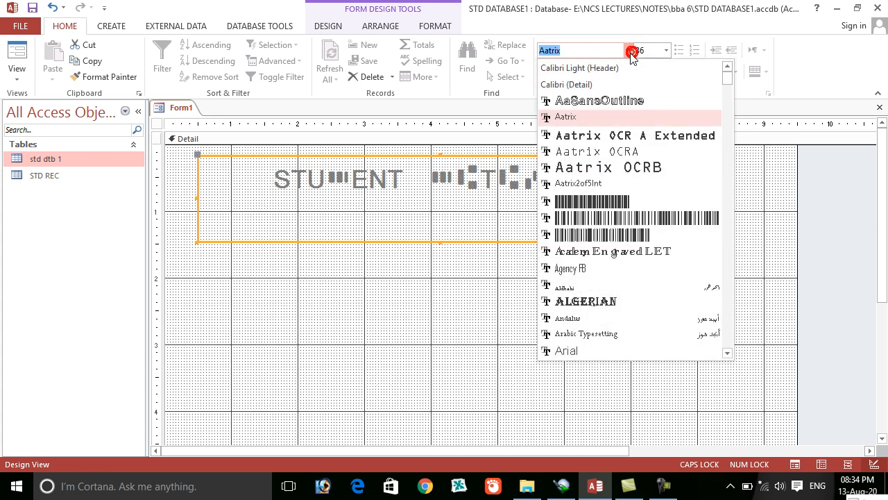
click(590, 182)
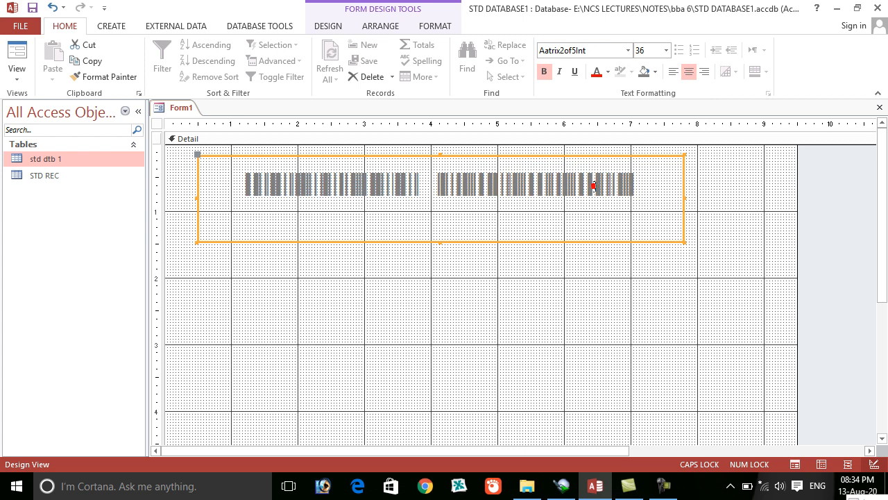
click(628, 50)
click(608, 83)
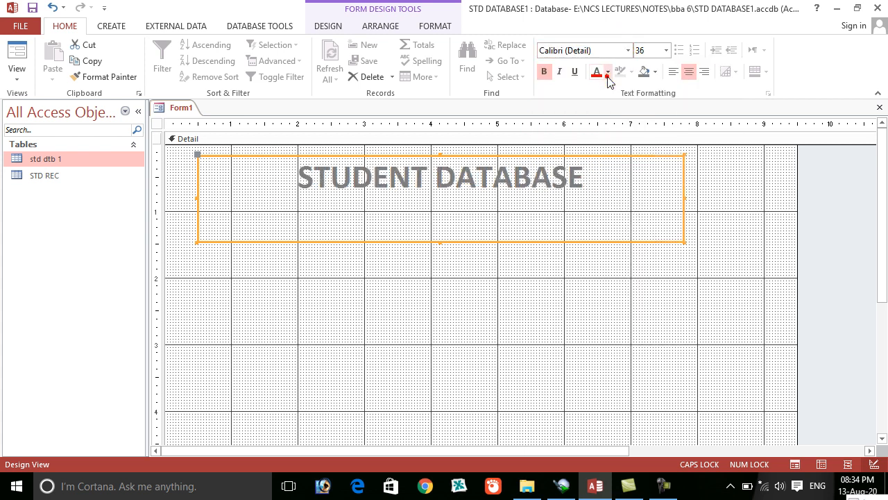
Step: Underline the title label's text, set its font size to 48 and color it red
click(575, 74)
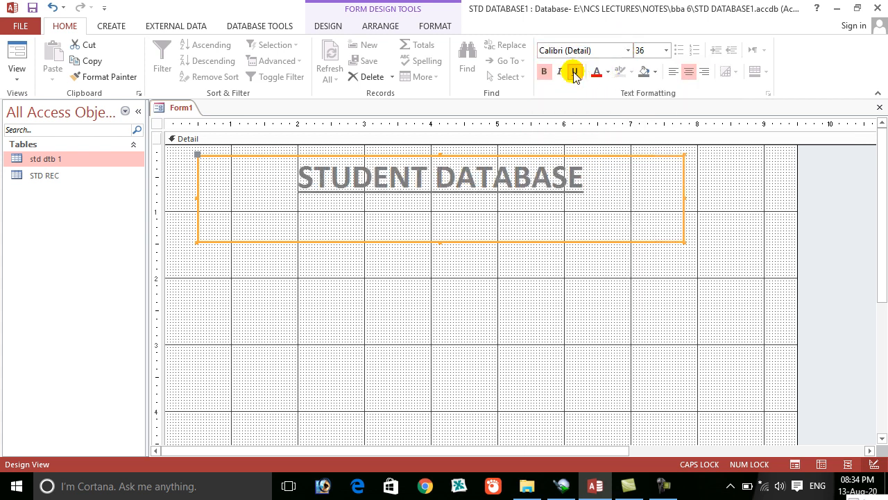
click(666, 51)
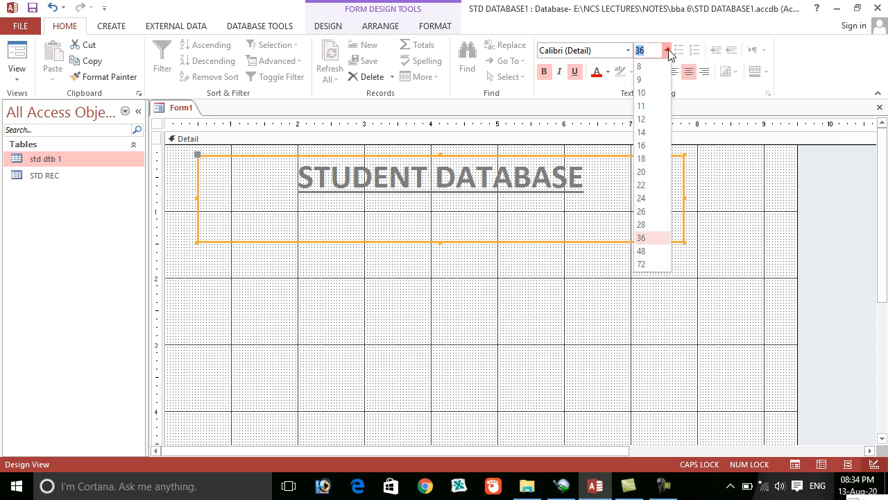
click(642, 243)
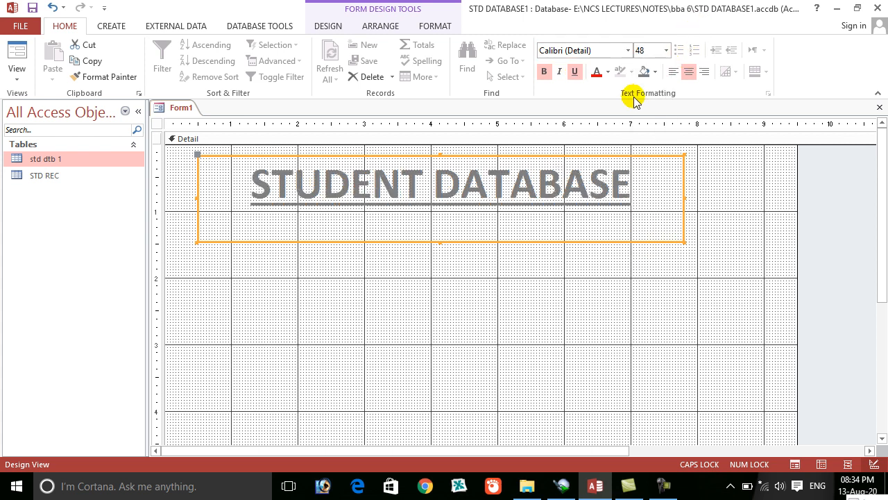
click(597, 72)
click(608, 72)
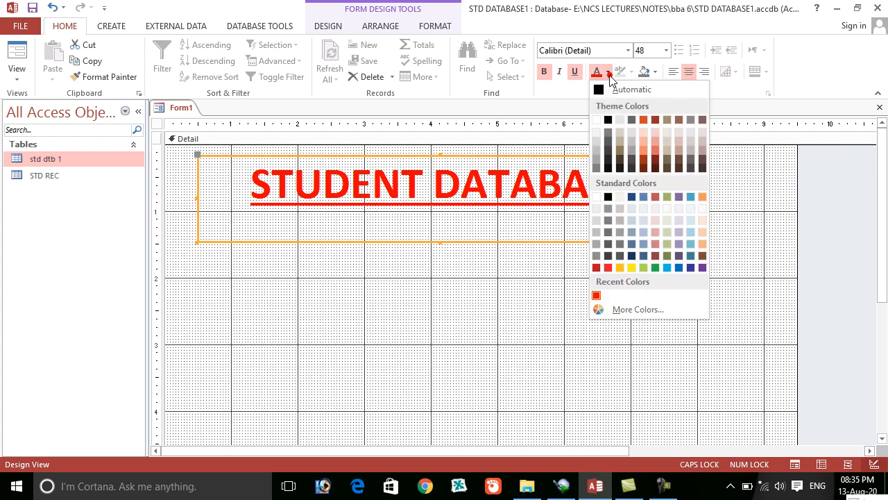
click(608, 73)
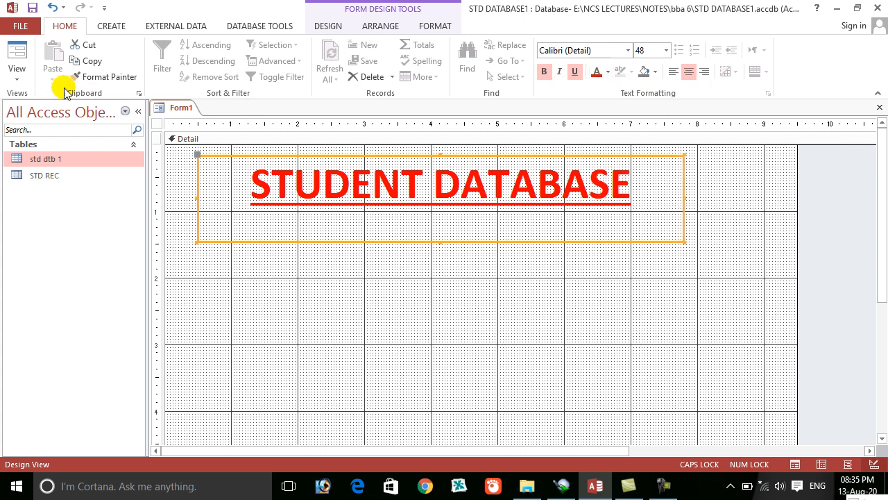
Step: Preview the form in Form View and return to Design View
click(17, 63)
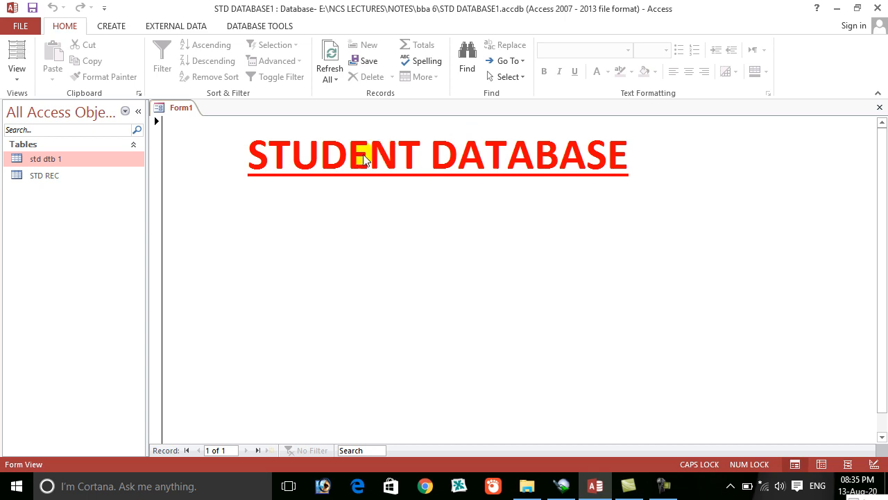
click(9, 77)
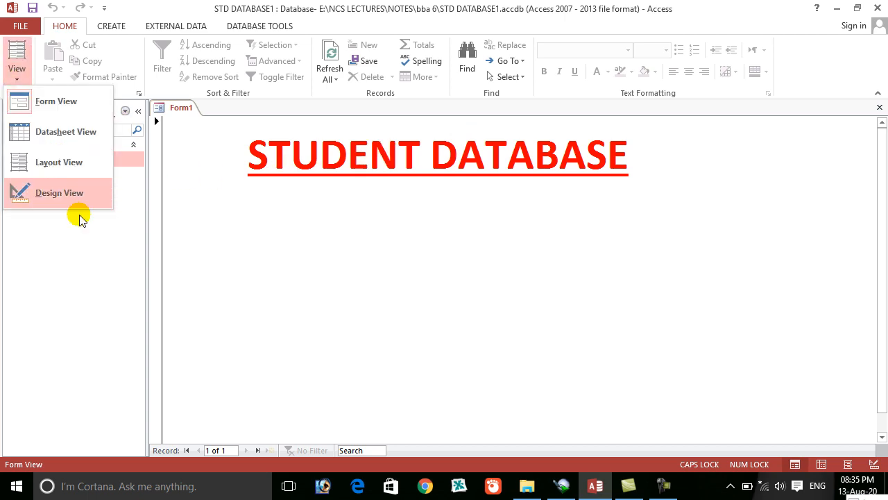
click(86, 199)
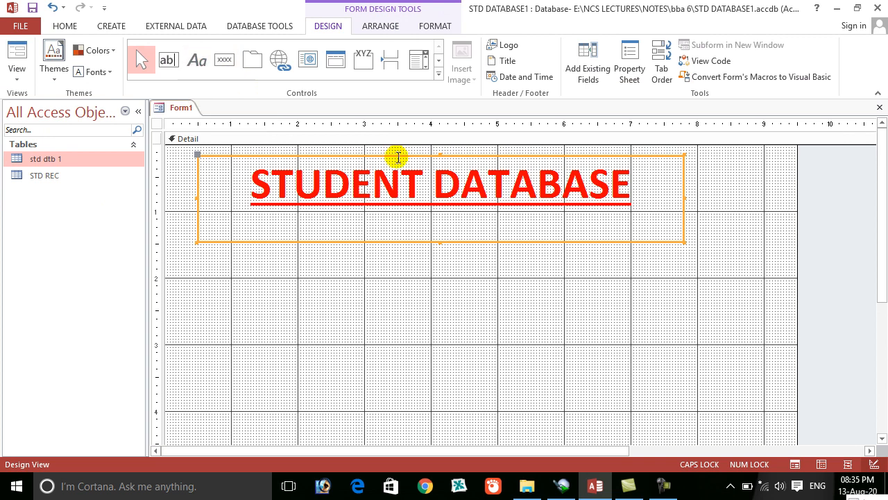
Step: Move the title label slightly left and down, and enlarge it to about 8.1 by 1.6 inches
click(438, 74)
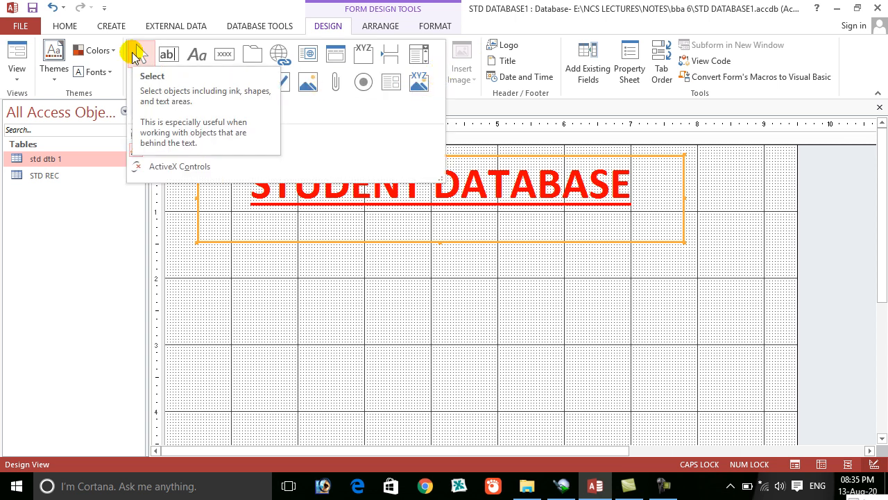
click(135, 56)
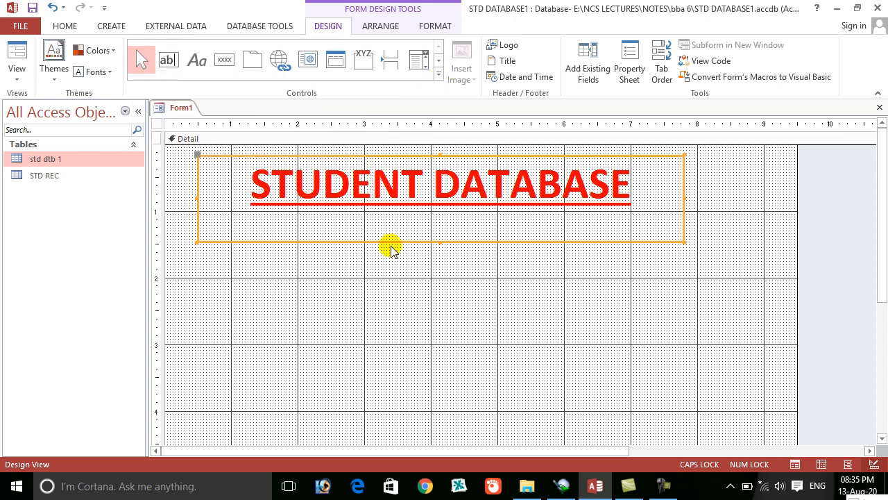
mouse_move(392, 244)
mouse_down()
mouse_move(476, 268)
mouse_move(436, 268)
mouse_move(382, 246)
mouse_up()
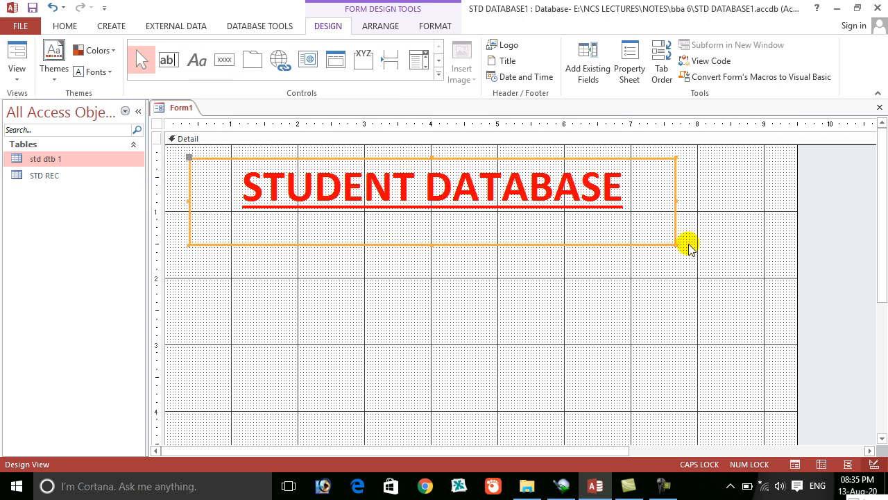
drag(675, 244, 727, 264)
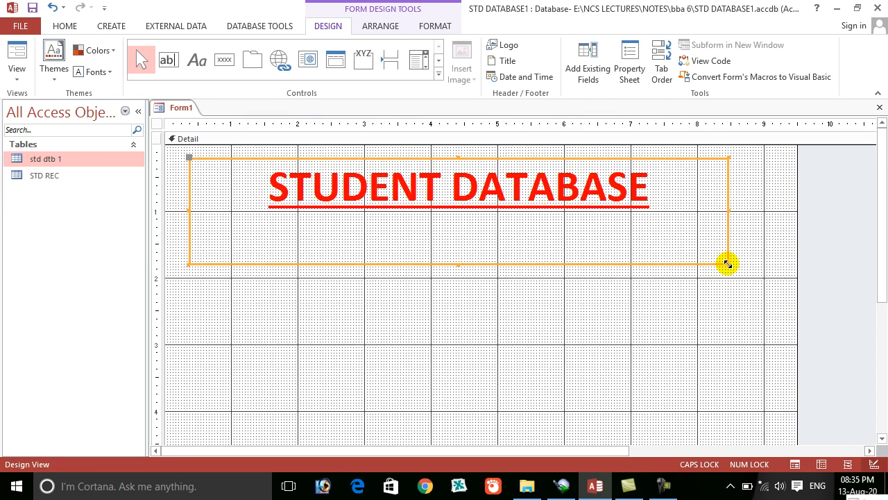
Step: Add a text box below the title, about 2 inches across and 2.2 inches down the Detail section
click(440, 73)
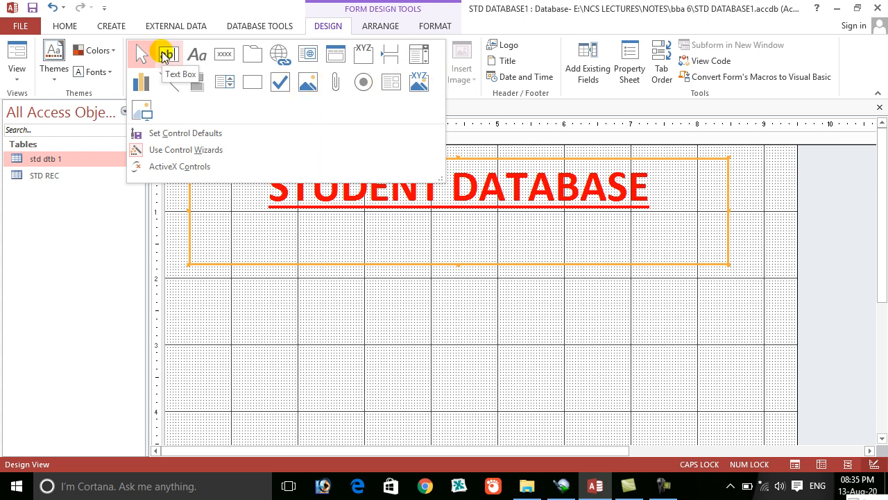
click(167, 56)
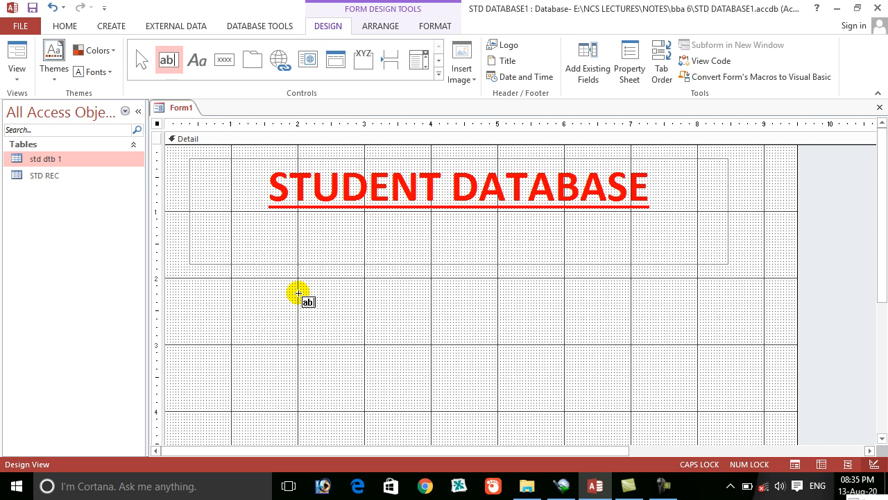
click(298, 293)
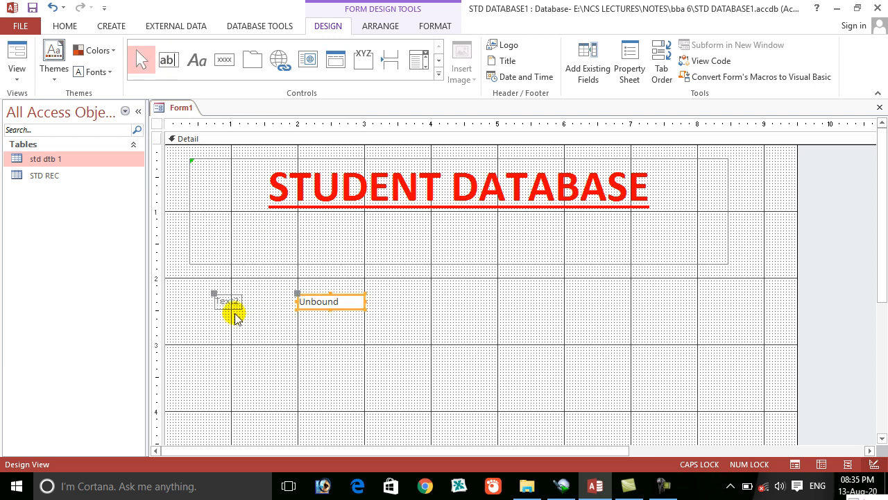
Step: Move the text box left to about 1.6 inches across and caption its label NAME in bold
drag(299, 293, 270, 292)
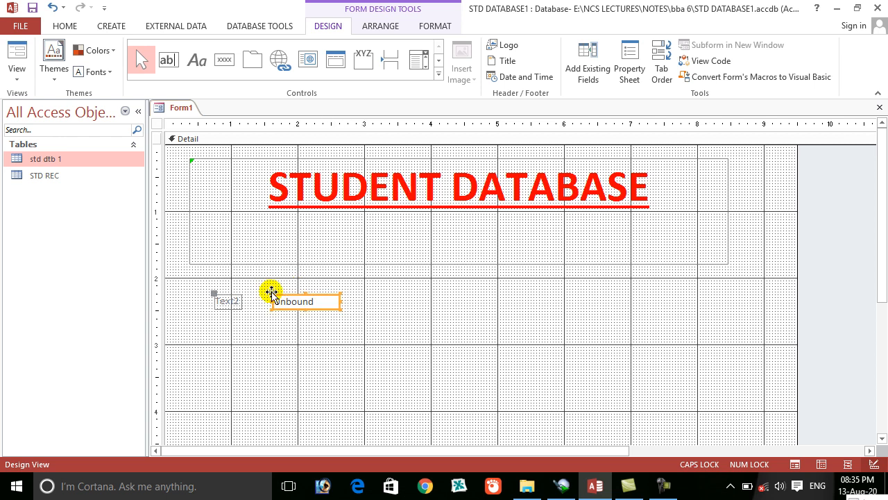
click(229, 300)
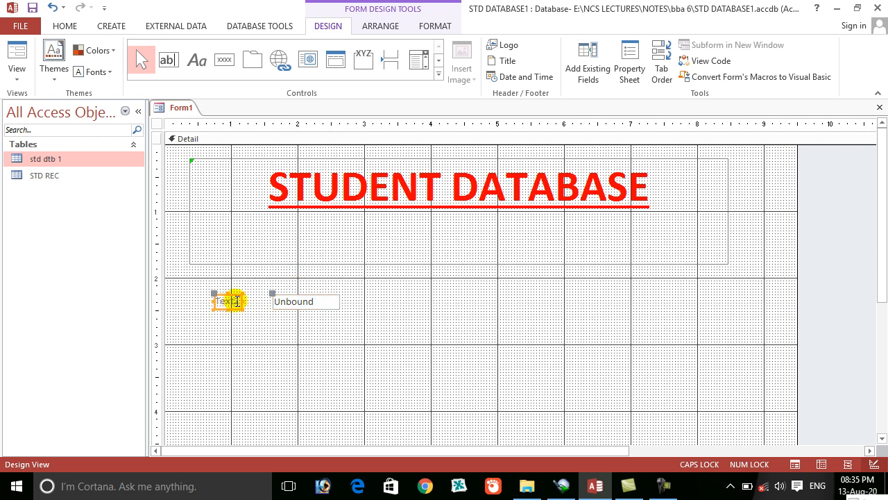
drag(238, 302, 203, 303)
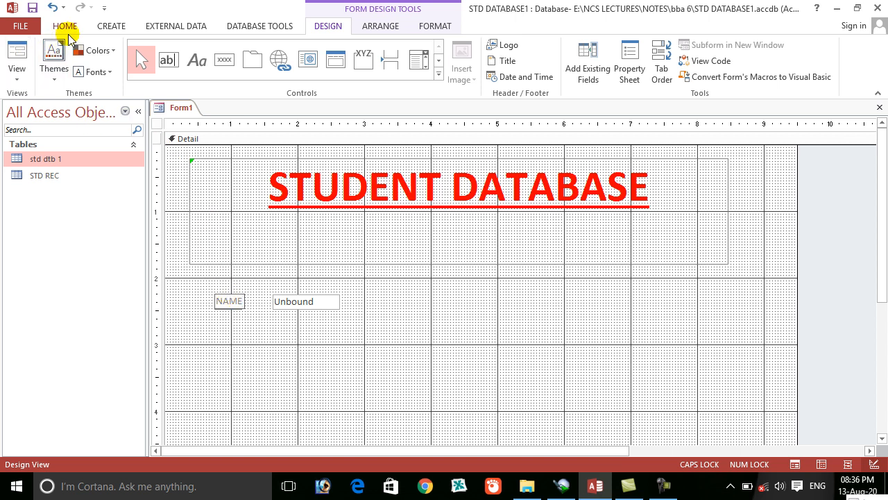
click(64, 28)
click(547, 74)
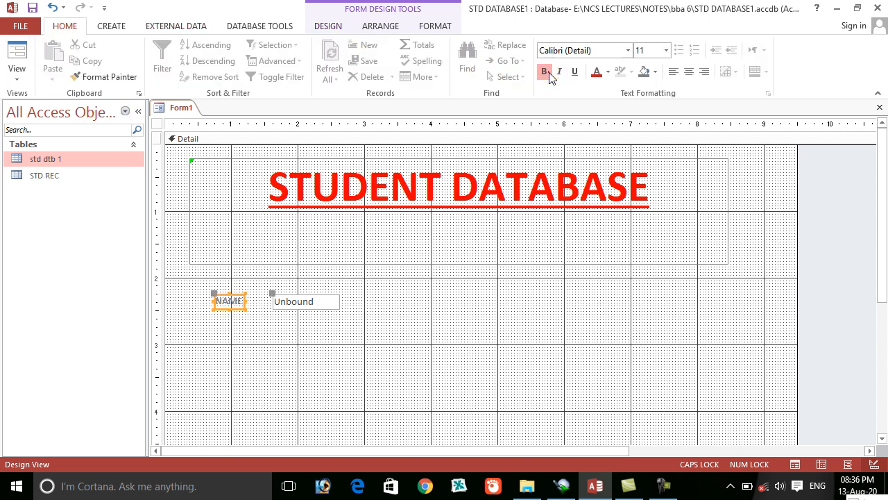
Step: Preview the form in Form View, enter a sample student name in the NAME box, and return to Design View
click(19, 55)
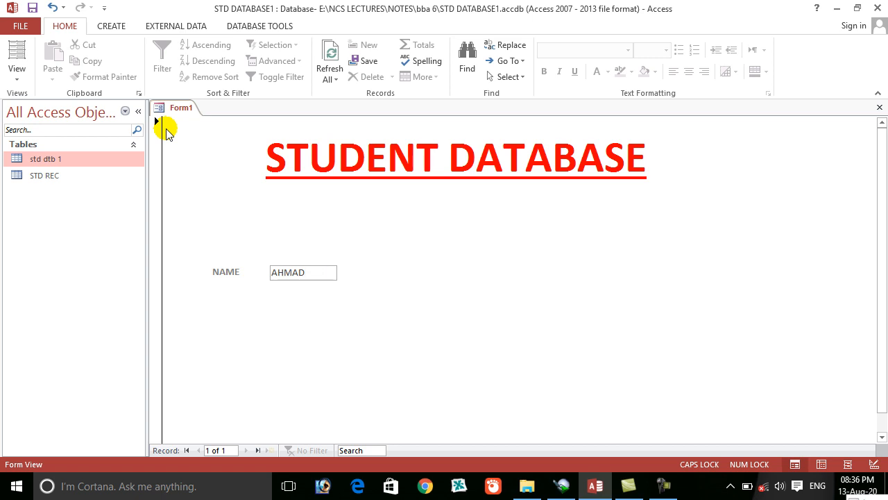
click(15, 74)
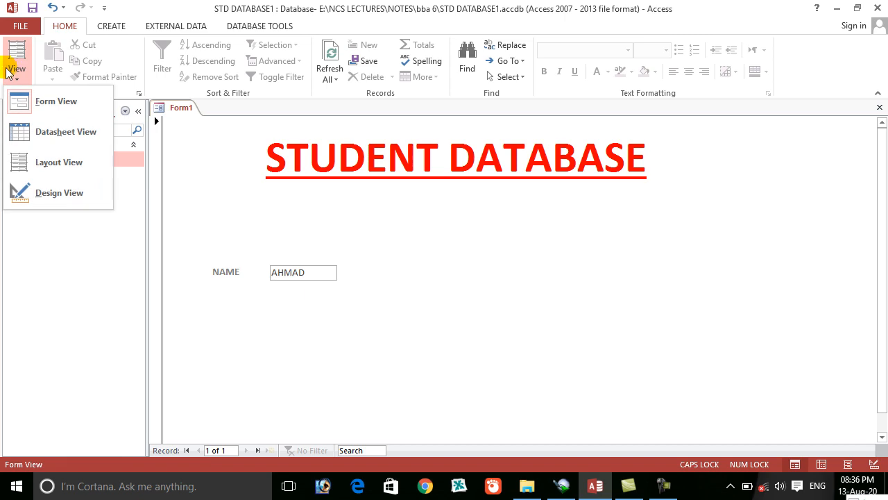
click(55, 192)
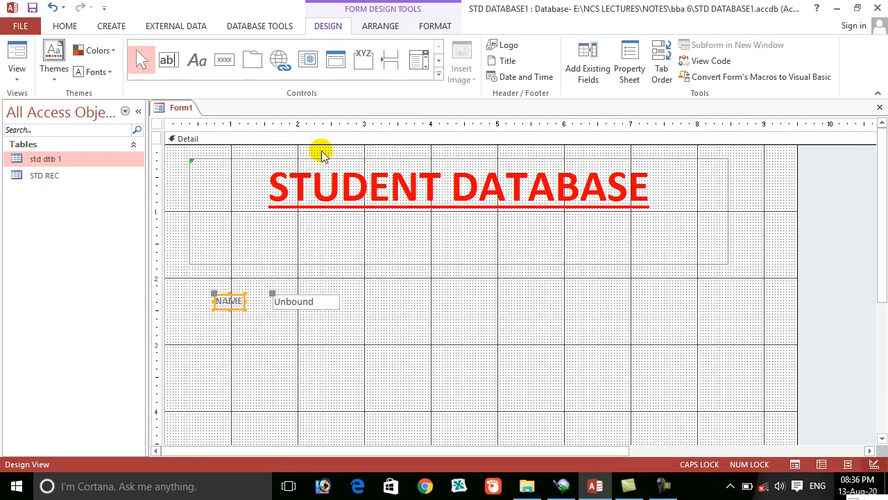
Step: With the property sheet shown, add a text box about 1.8 inches across and 2.7 inches down, its label captioned FNAME and shifted right
click(629, 68)
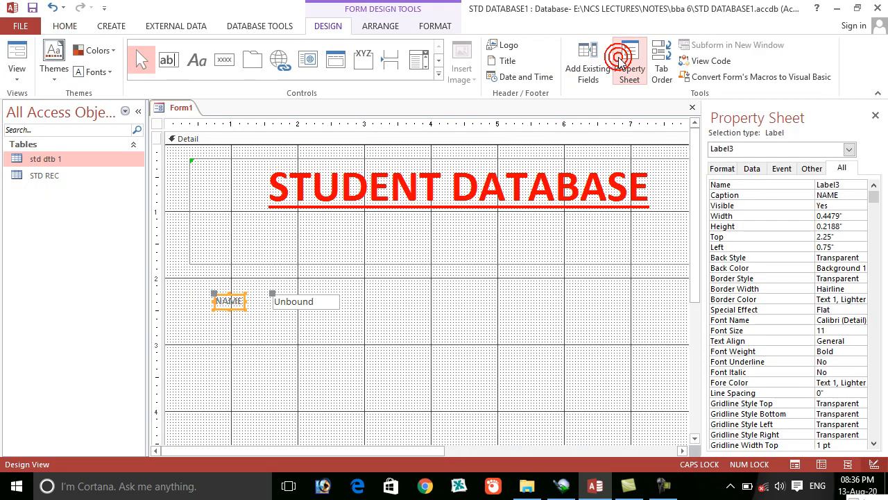
click(169, 62)
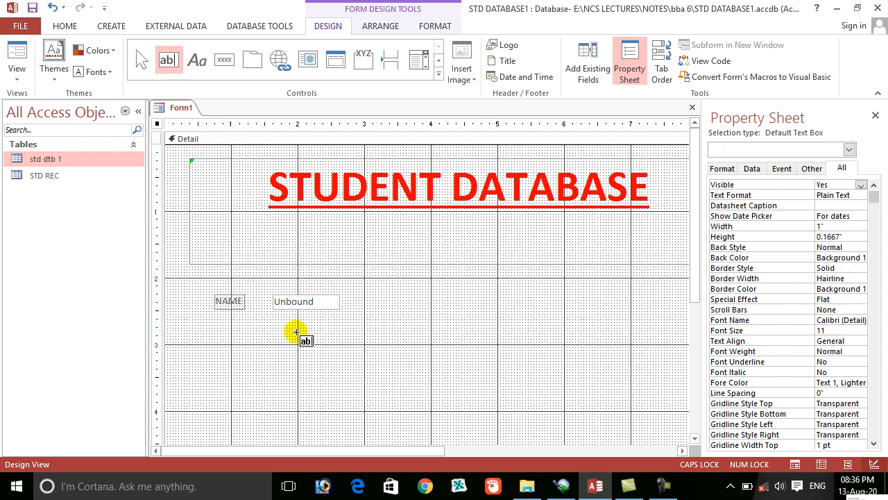
click(285, 324)
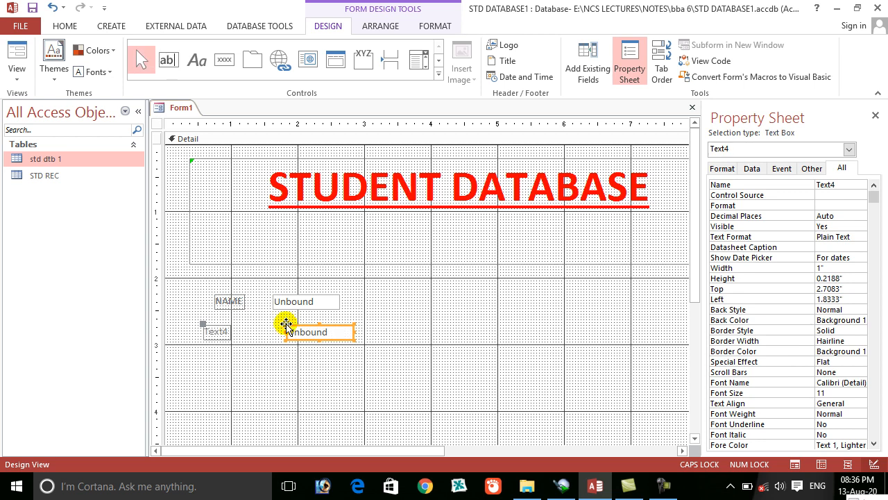
mouse_move(202, 324)
mouse_down()
mouse_move(231, 333)
mouse_move(208, 333)
mouse_up()
click(239, 335)
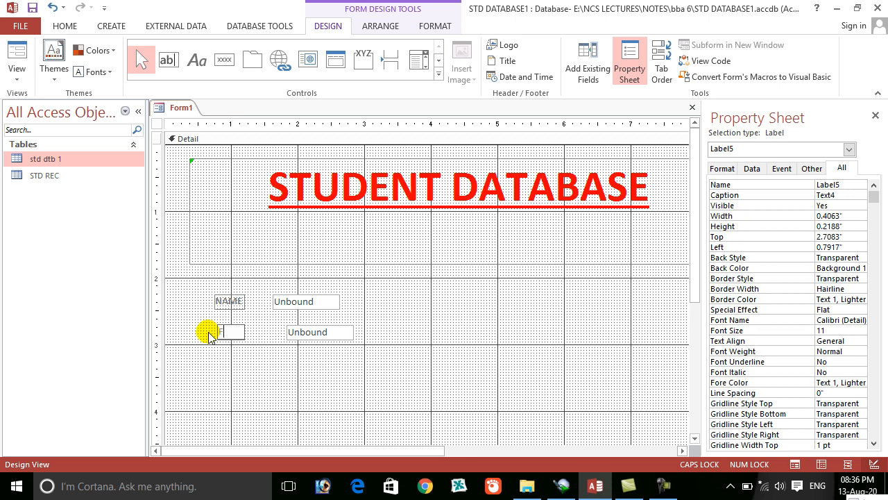
click(266, 354)
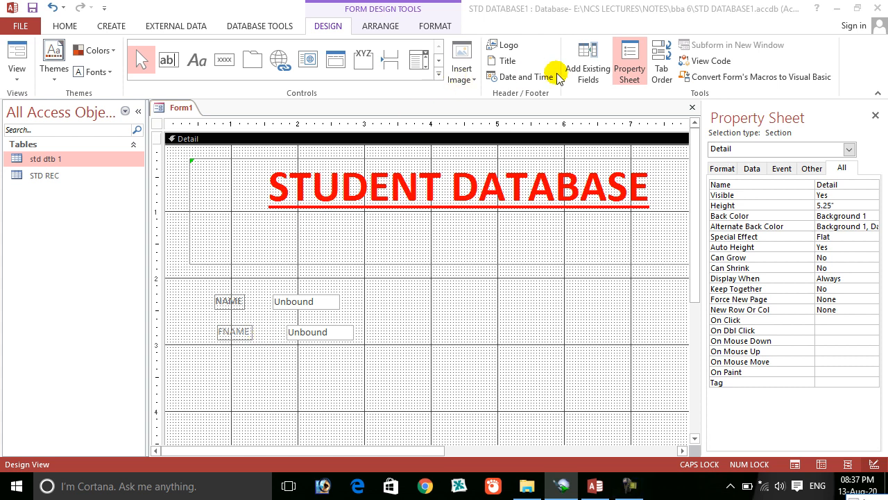
Step: Add a command button about 2.5 inches across and 3.4 inches down with the Application action Quit Application
click(440, 74)
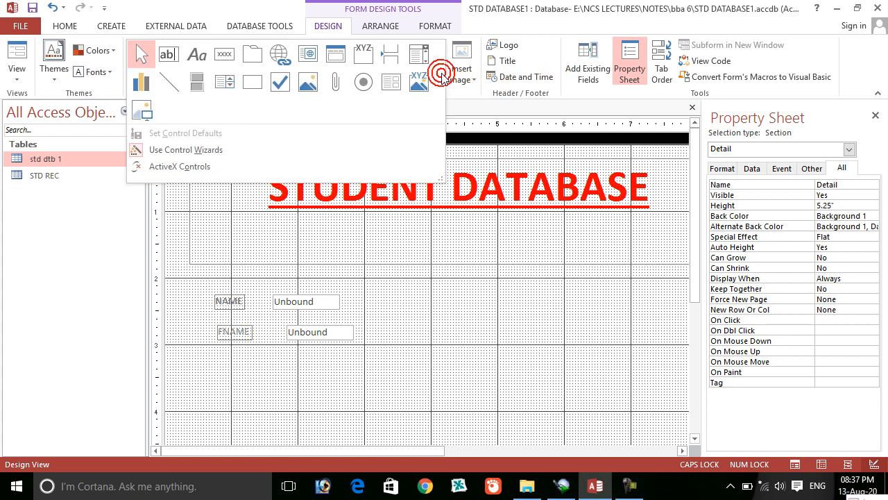
click(226, 58)
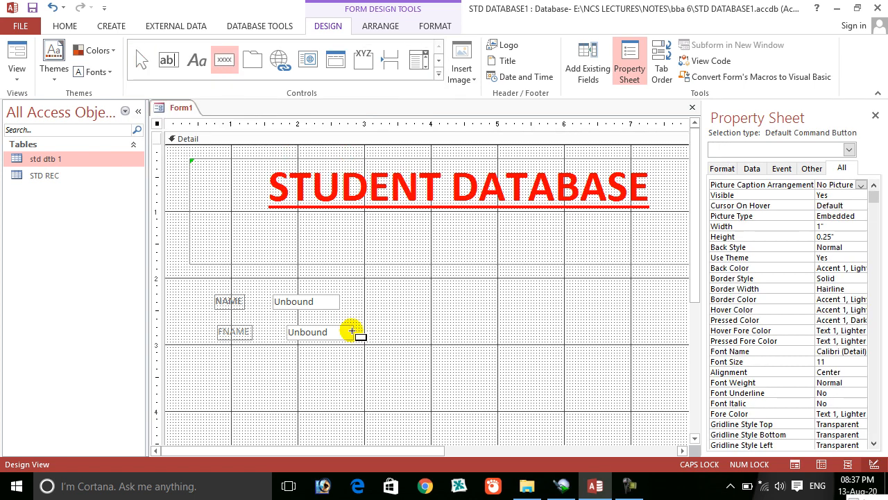
click(334, 371)
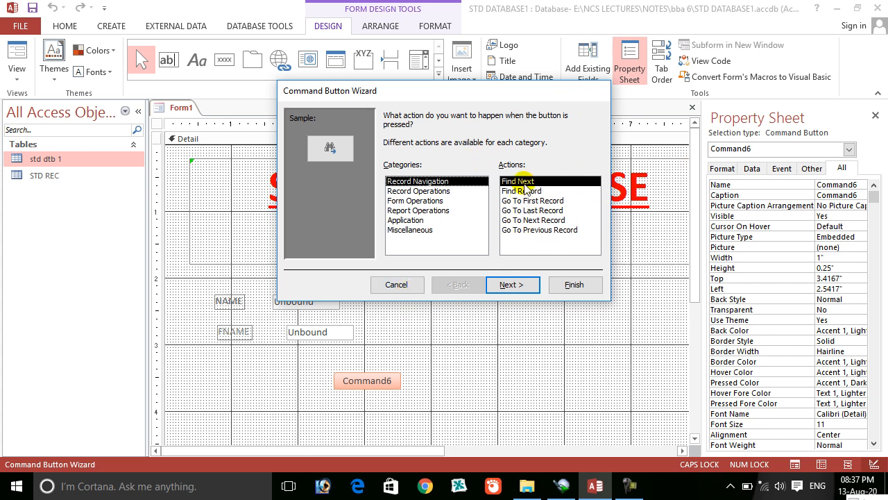
click(419, 229)
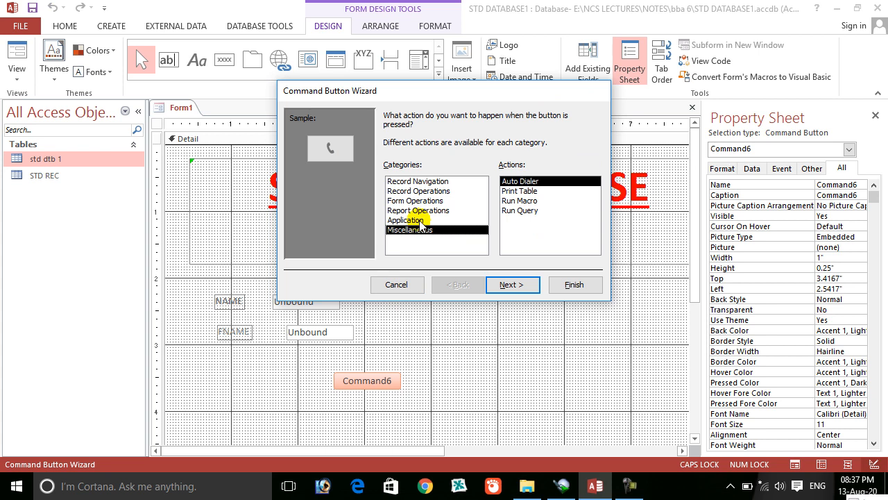
click(417, 220)
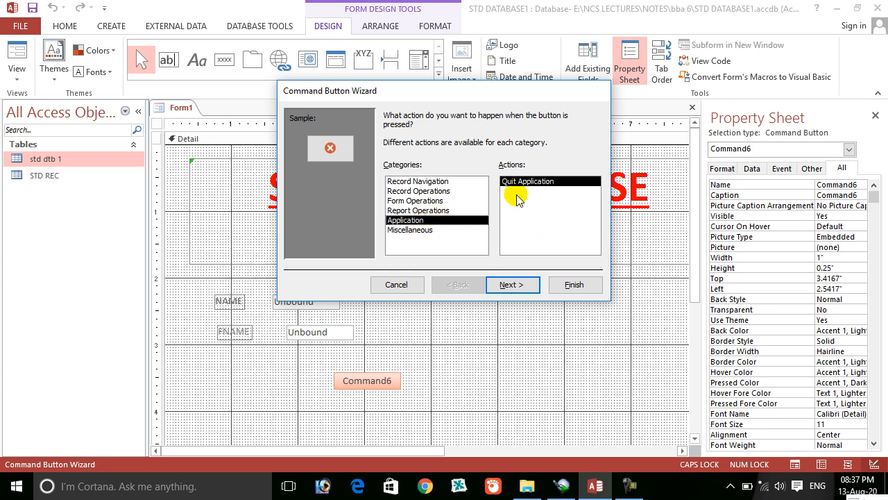
click(513, 285)
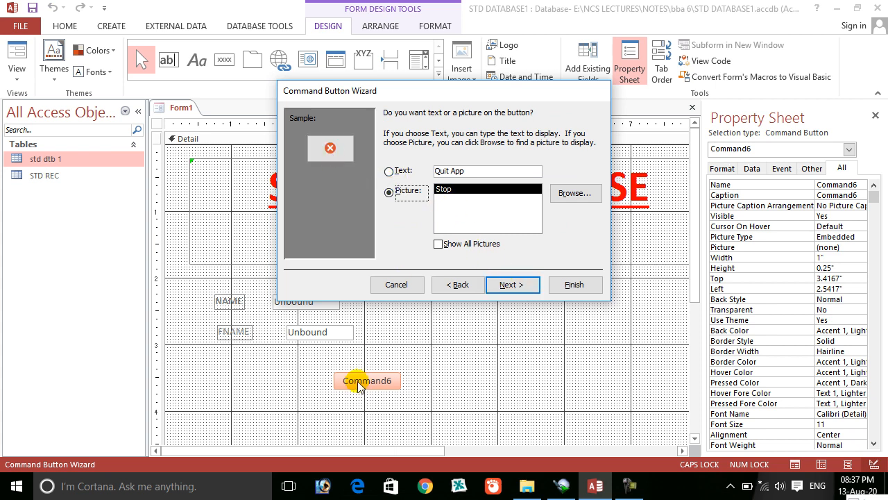
Step: Show the Stop picture on the command button, name the button Q B and finish the wizard
click(401, 172)
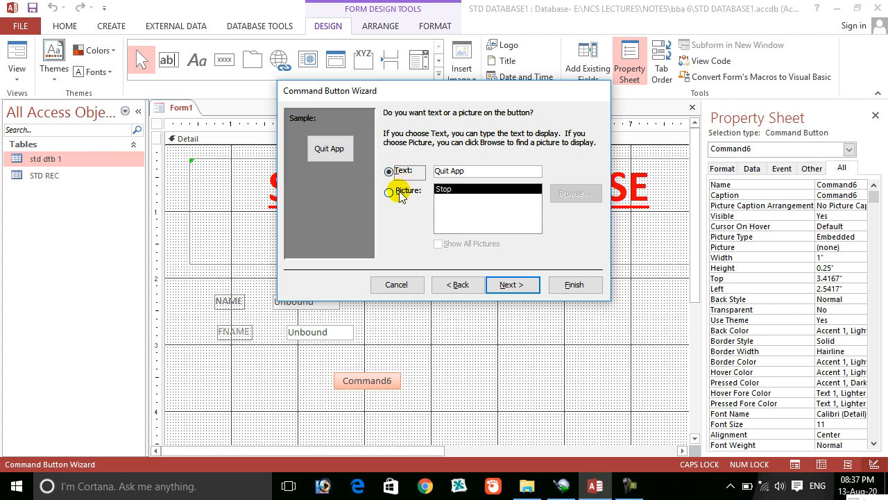
click(400, 192)
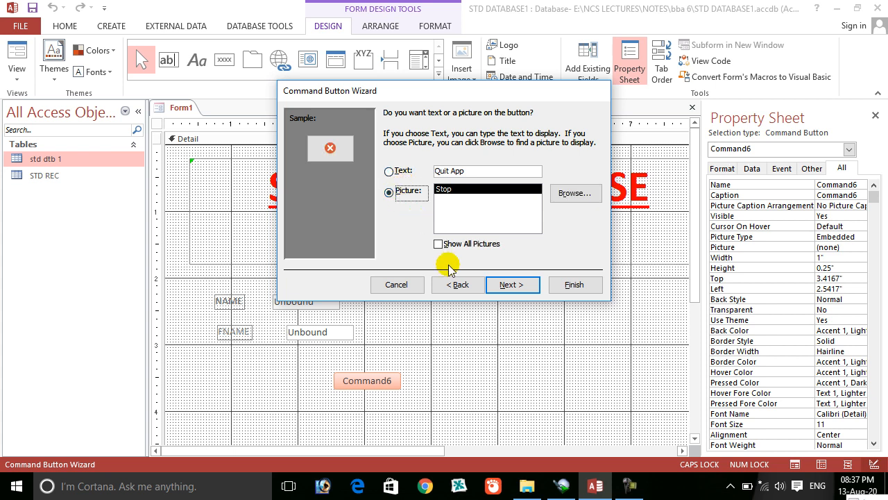
click(509, 284)
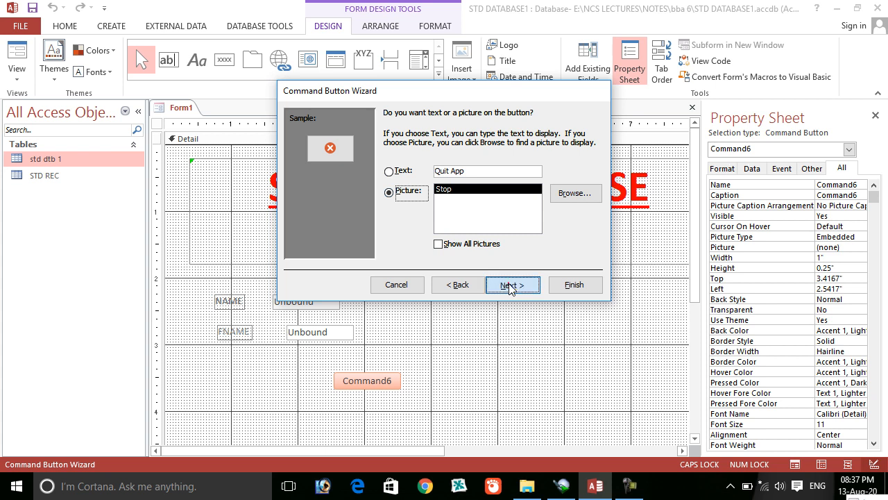
key(BackSpace)
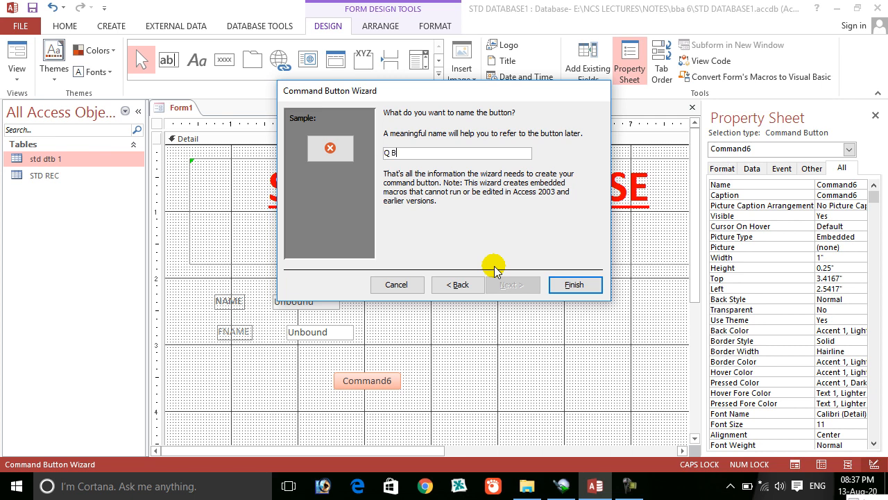
click(574, 285)
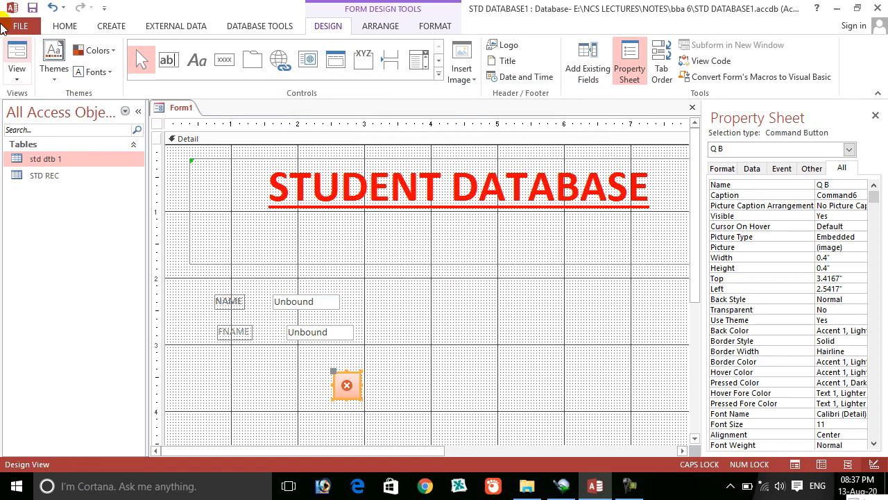
Step: Try the quit button in Form View and save the form as STD FORM while exiting
click(17, 55)
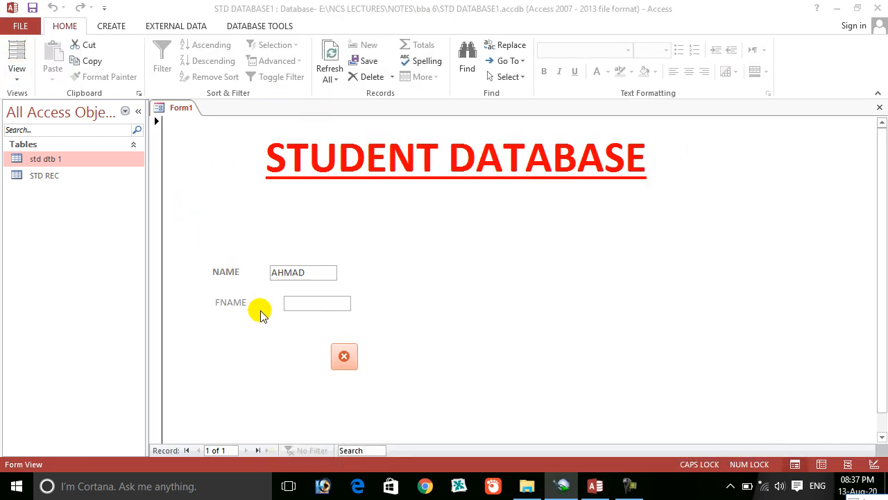
click(344, 356)
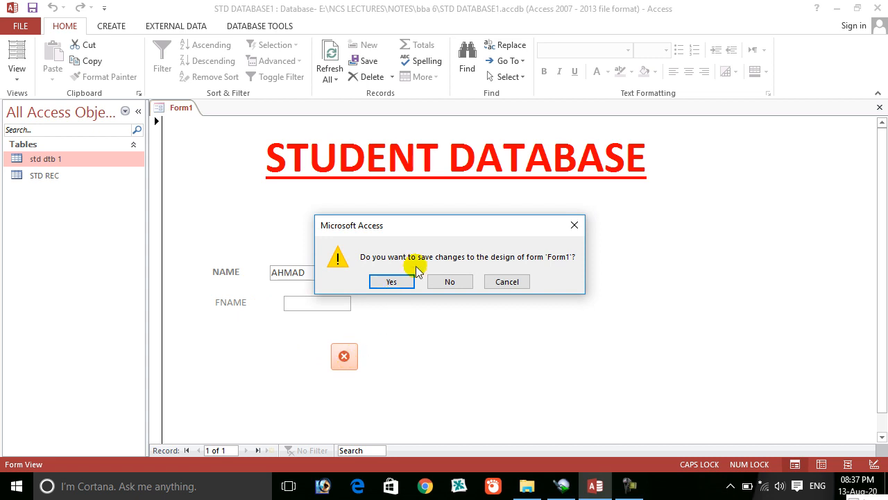
click(407, 283)
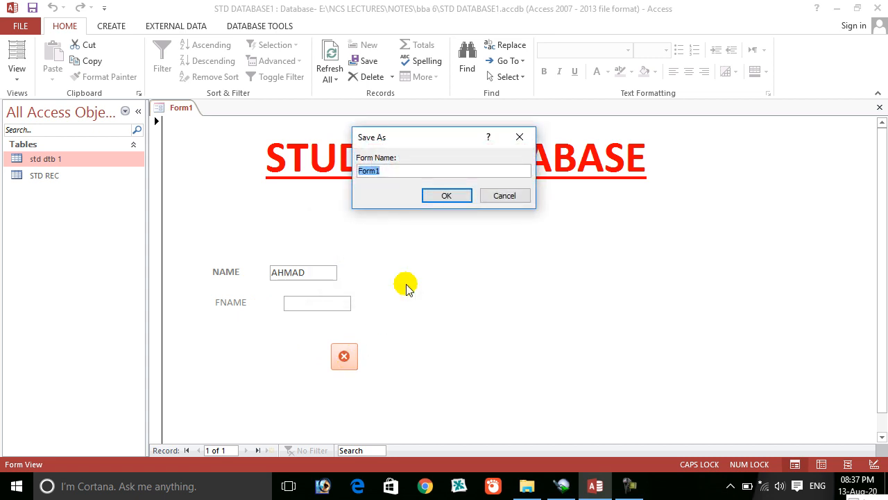
text(STD FORM)
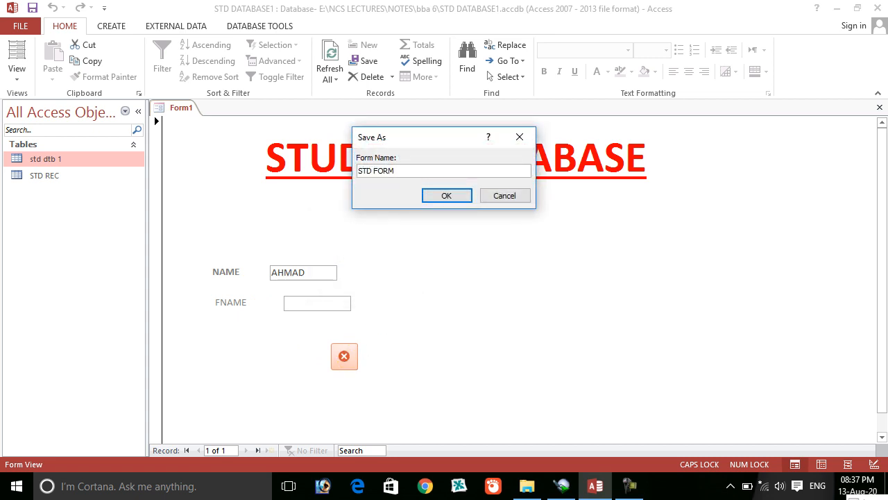
key(Return)
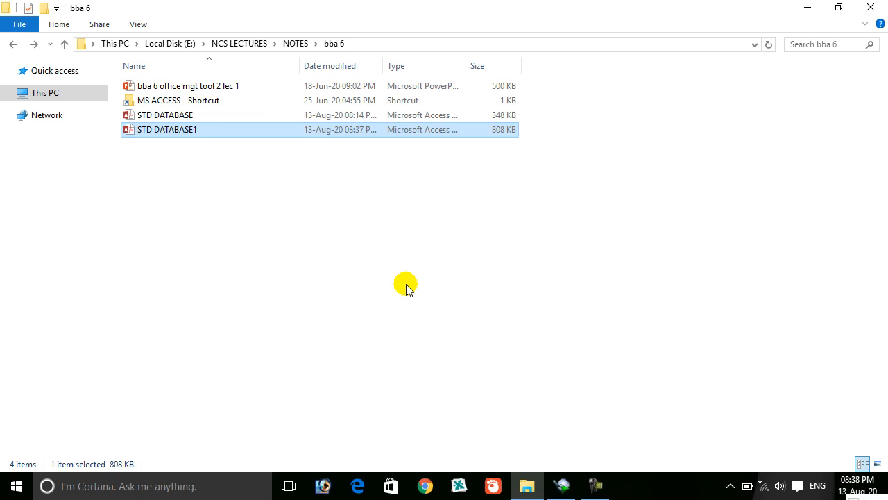
Step: Reopen the STD DATABASE1 file, open STD FORM and test its quit button again
key(Return)
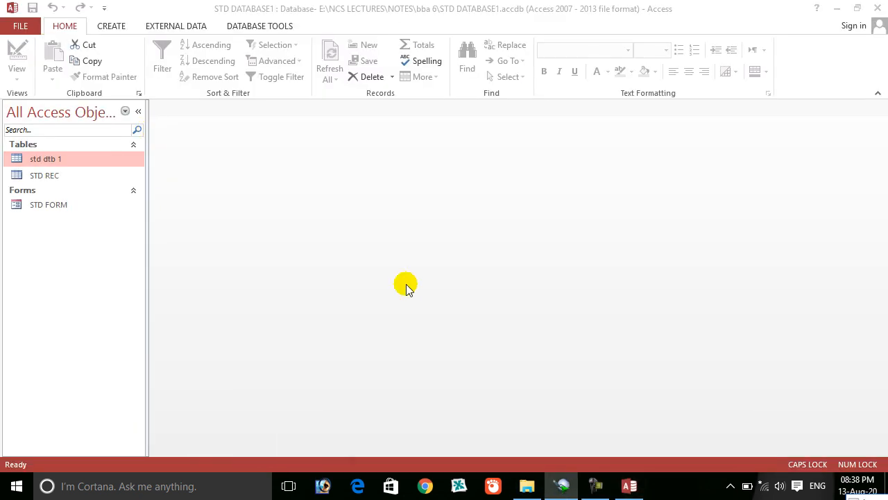
double_click(78, 204)
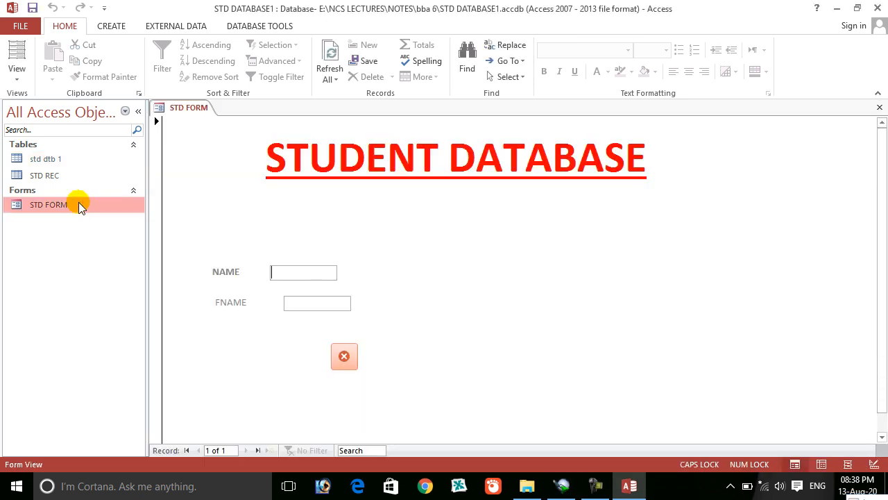
click(337, 362)
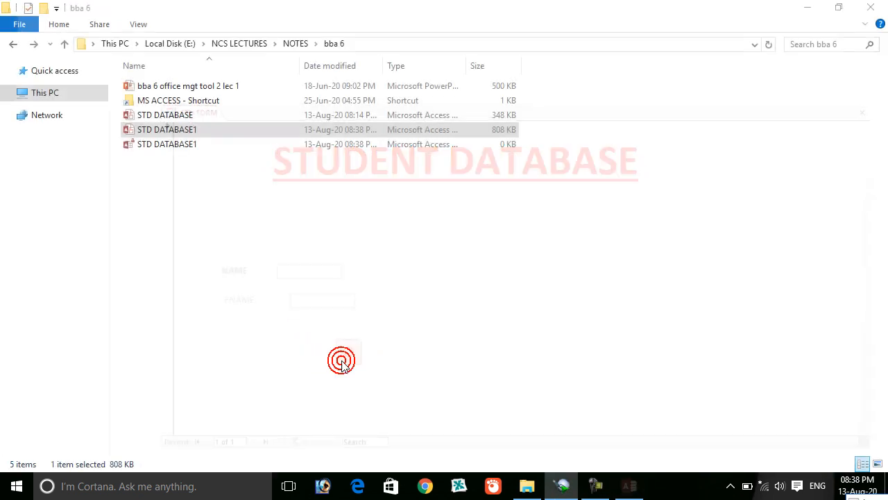
Step: Reopen the STD DATABASE1 file from File Explorer and bring STD FORM up in Design View
double_click(167, 129)
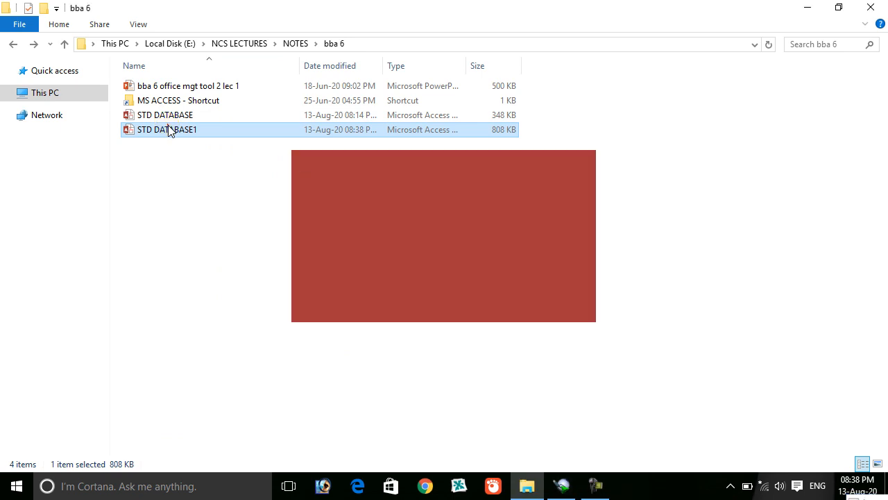
double_click(118, 204)
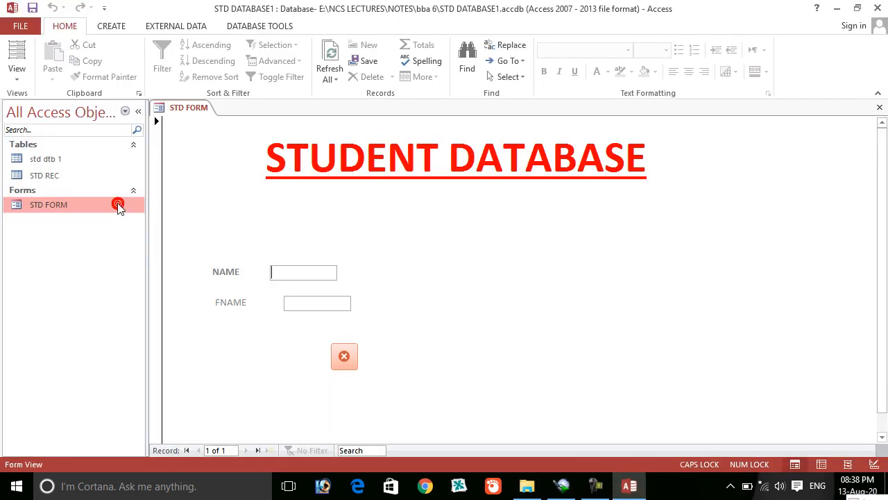
click(16, 52)
click(23, 82)
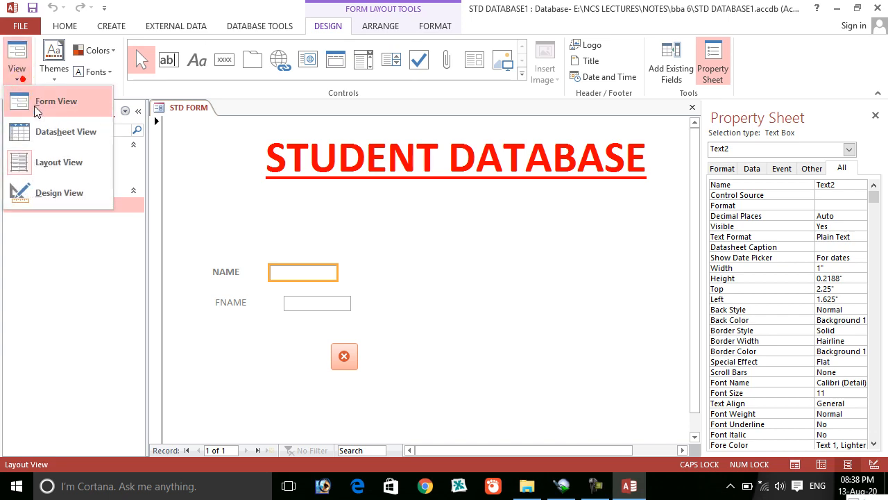
click(42, 190)
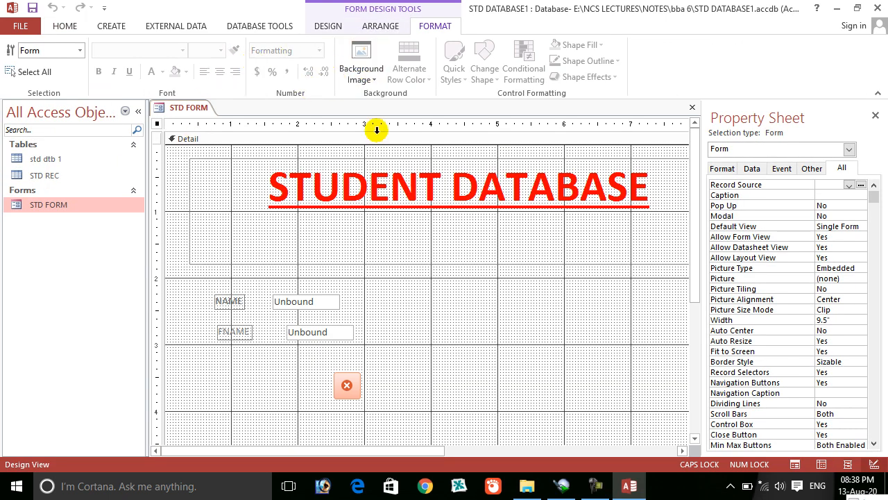
Step: Add a command button below the FNAME field and assign it the Close Form action from Form Operations
click(393, 320)
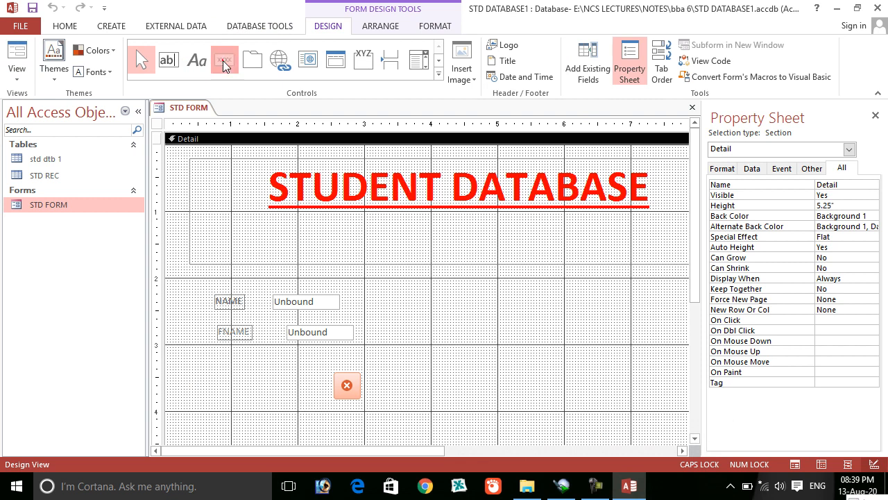
click(224, 62)
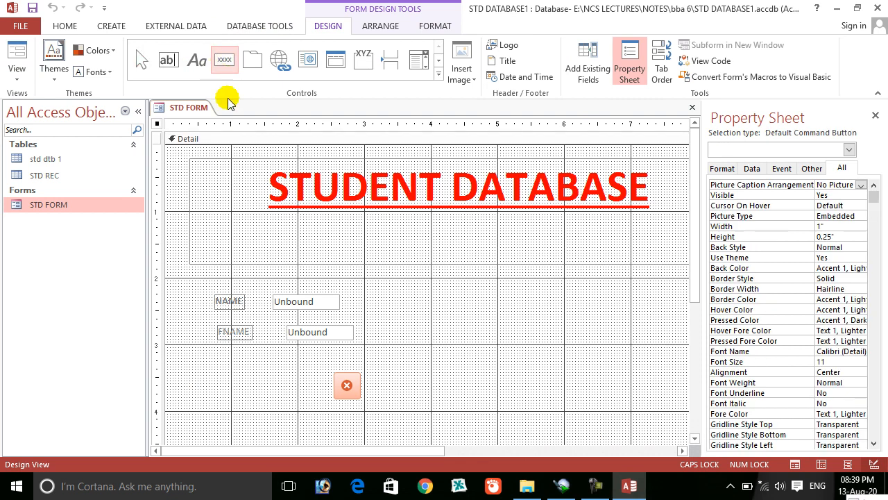
click(288, 380)
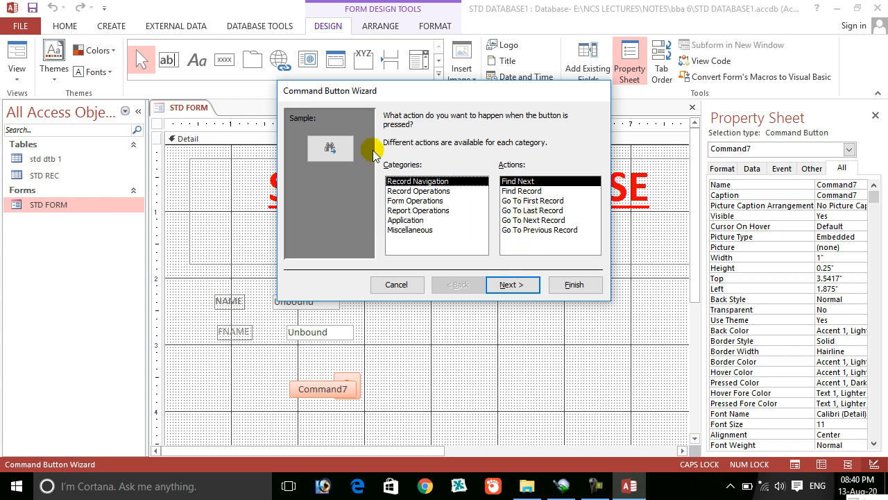
click(400, 188)
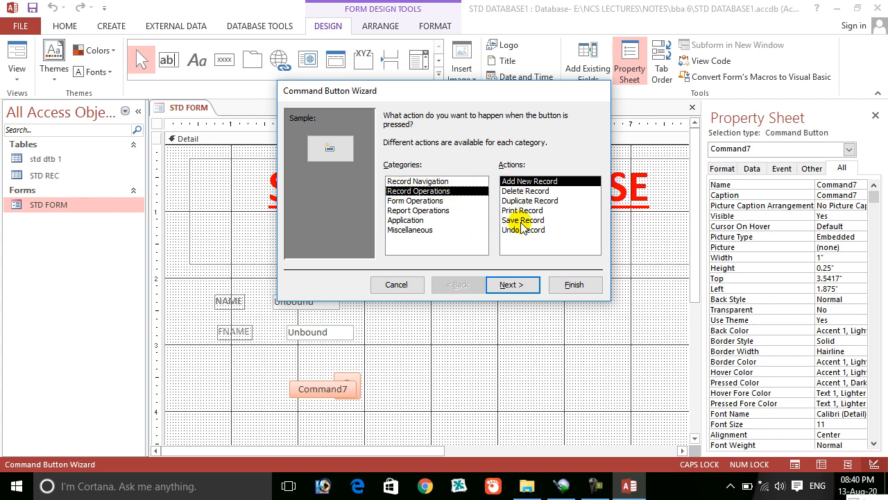
click(417, 202)
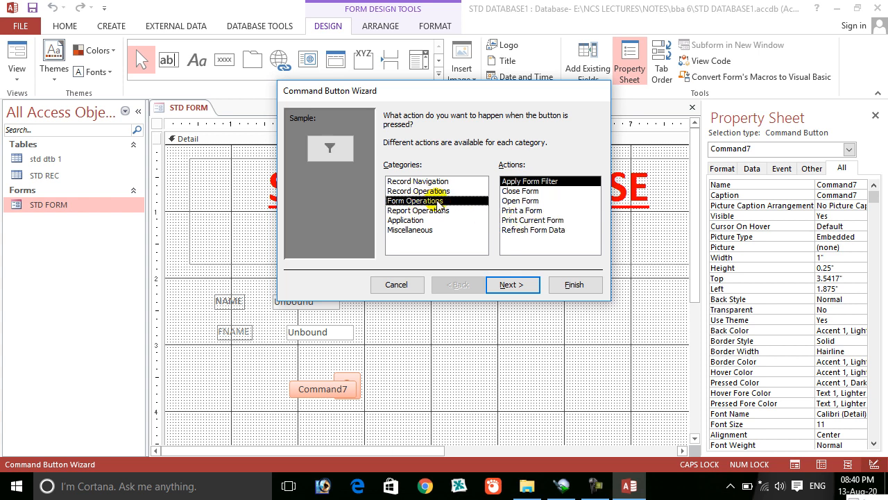
click(521, 191)
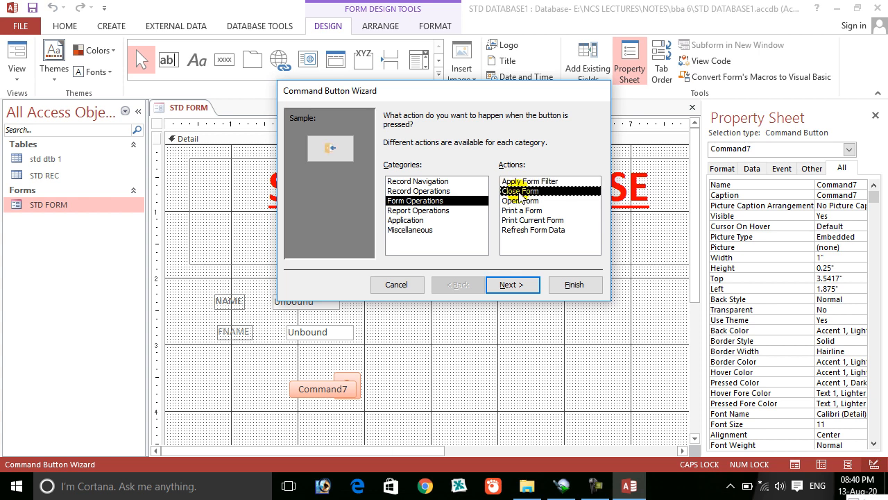
click(519, 274)
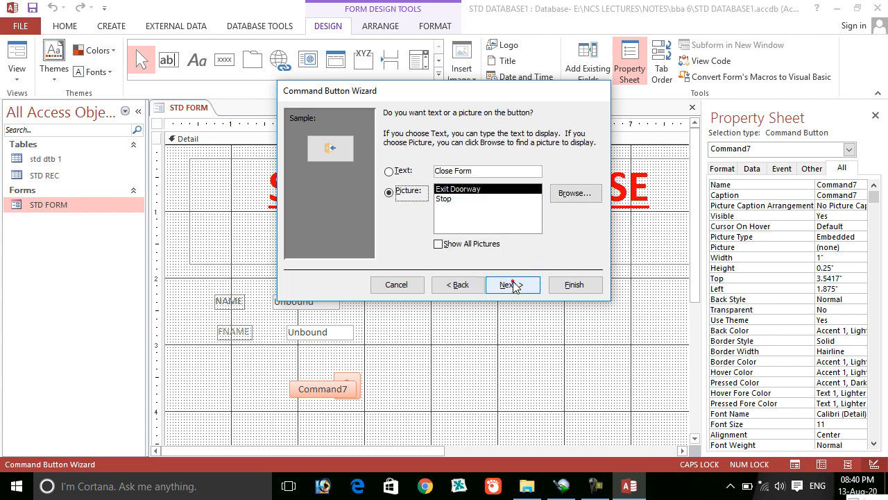
Step: Show the text Close Form on the button, finish the wizard with the default name, and move the button clear of the quit button
click(388, 171)
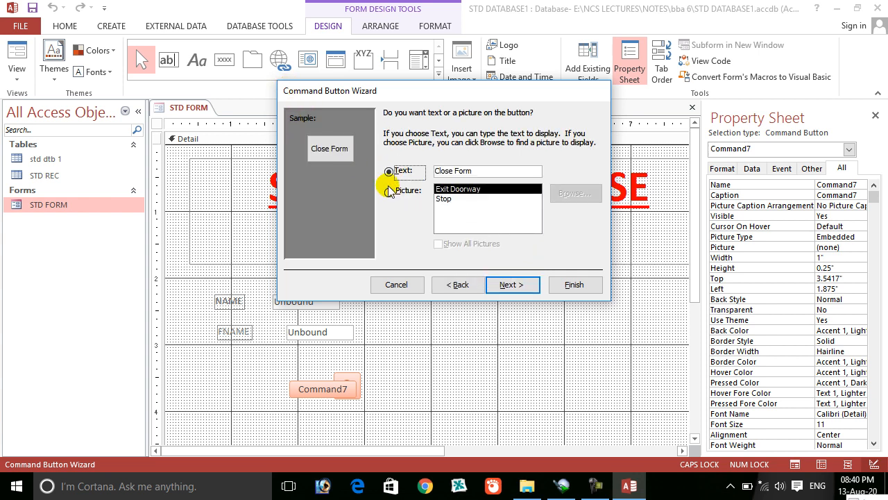
click(503, 284)
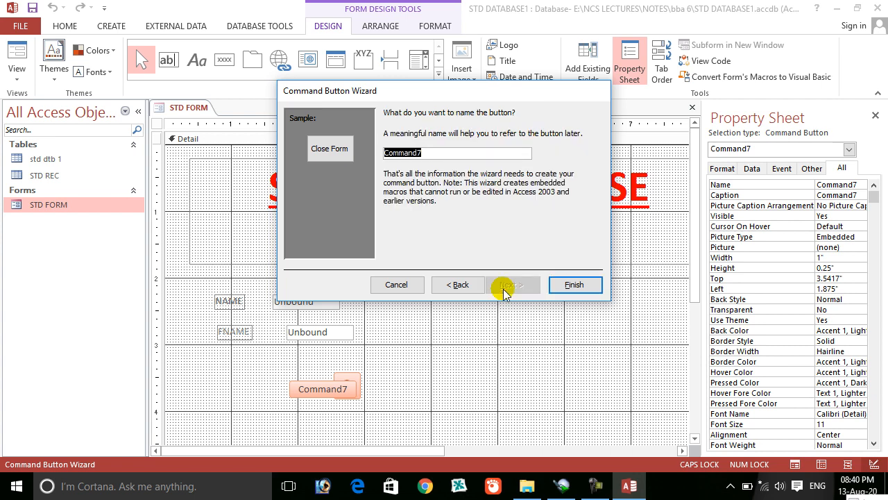
click(575, 284)
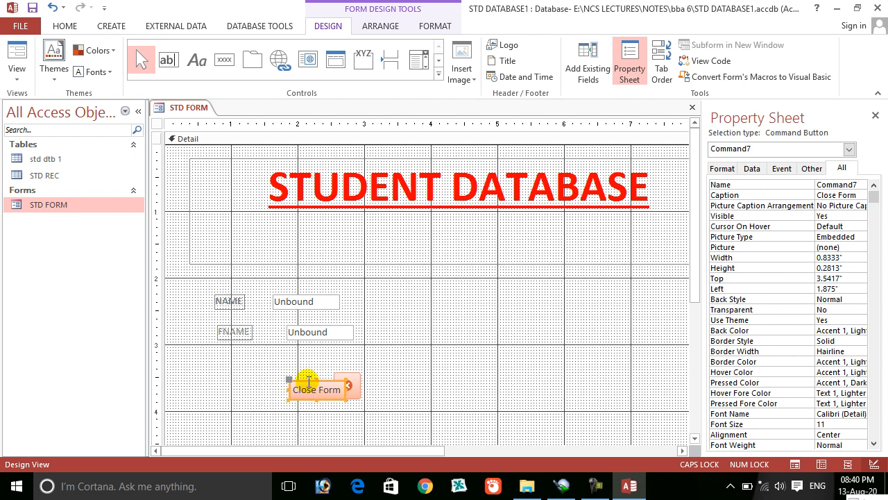
drag(309, 382, 267, 379)
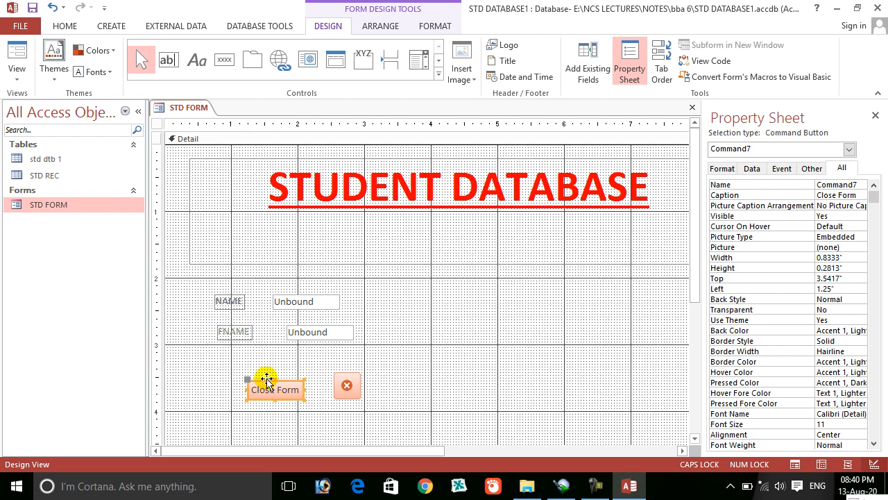
Step: Try the Close Form button in Form View and save the design changes to STD FORM
click(10, 56)
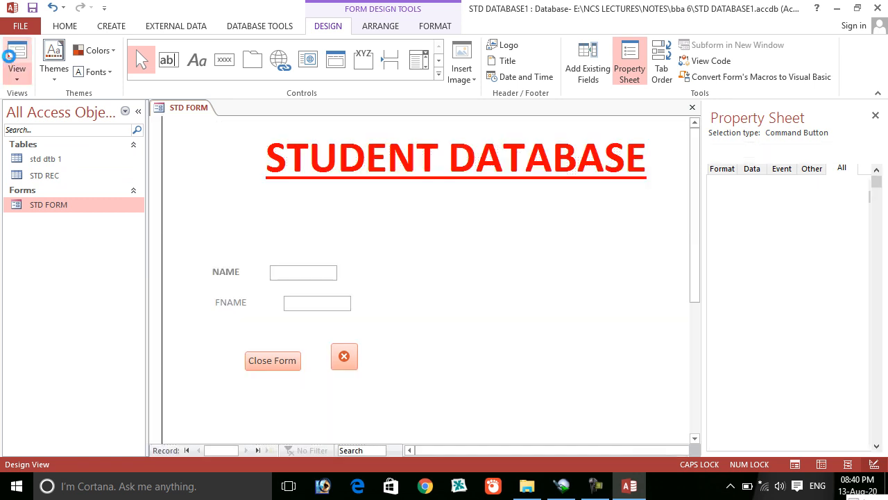
click(266, 367)
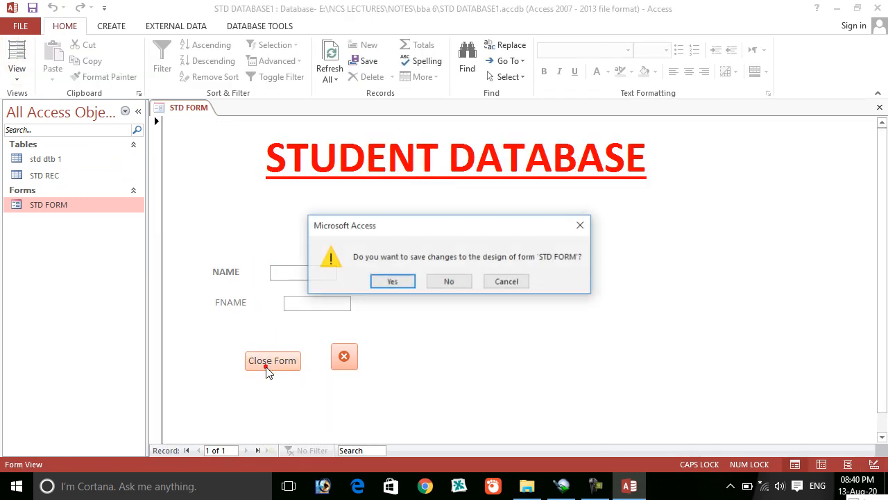
click(390, 281)
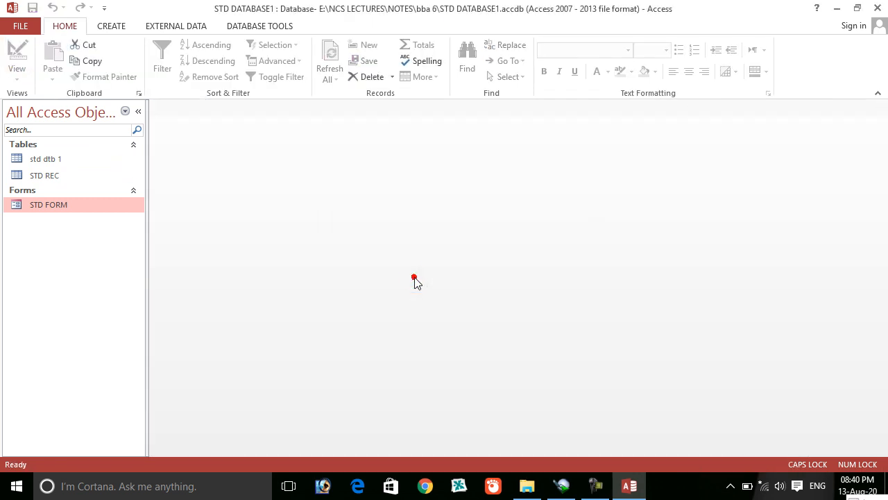
Step: Reopen STD FORM several times to test its Close Form button, then its quit button
double_click(93, 208)
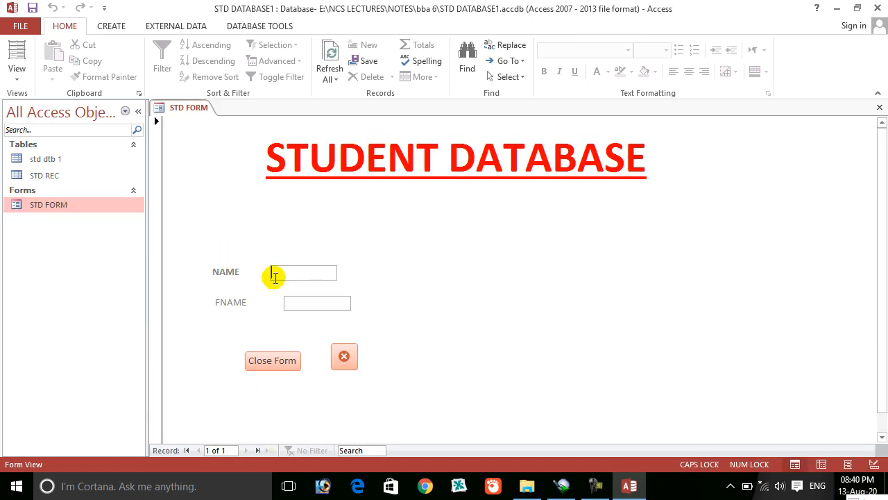
click(275, 362)
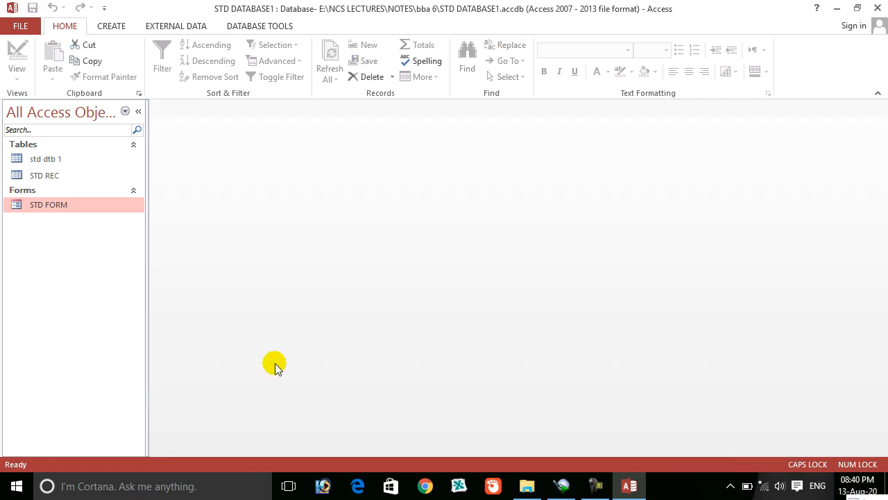
double_click(46, 205)
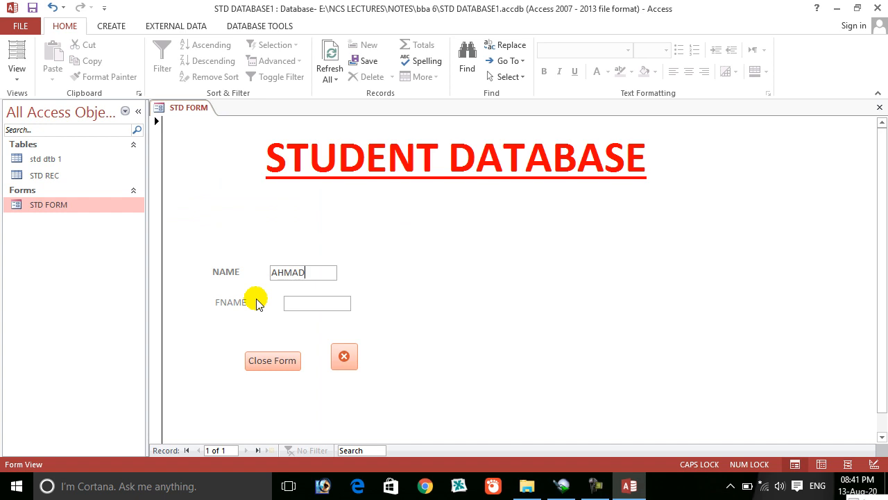
click(258, 359)
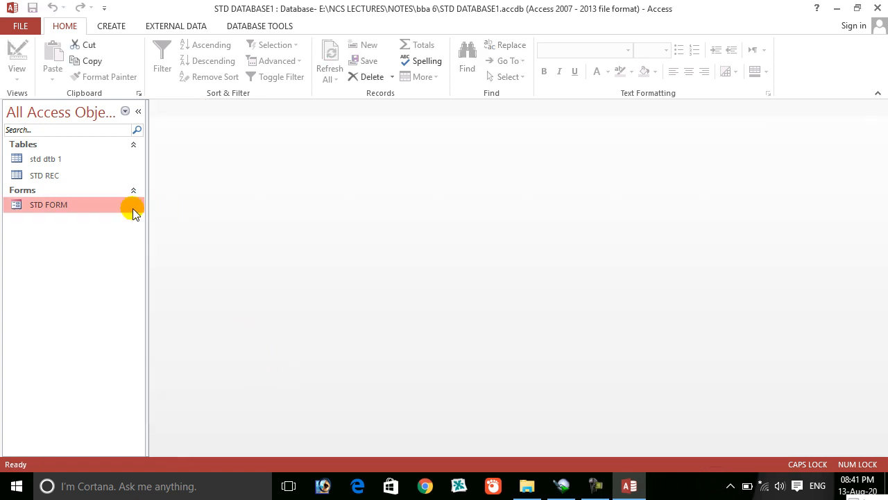
double_click(134, 211)
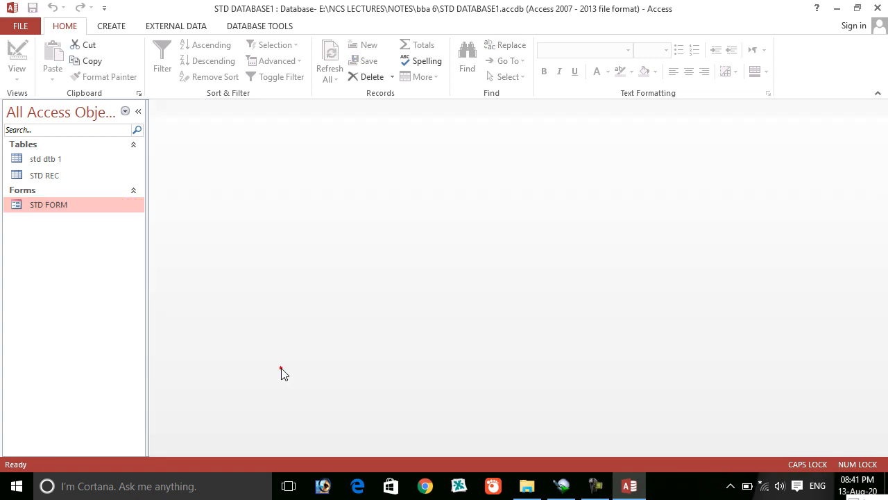
click(279, 365)
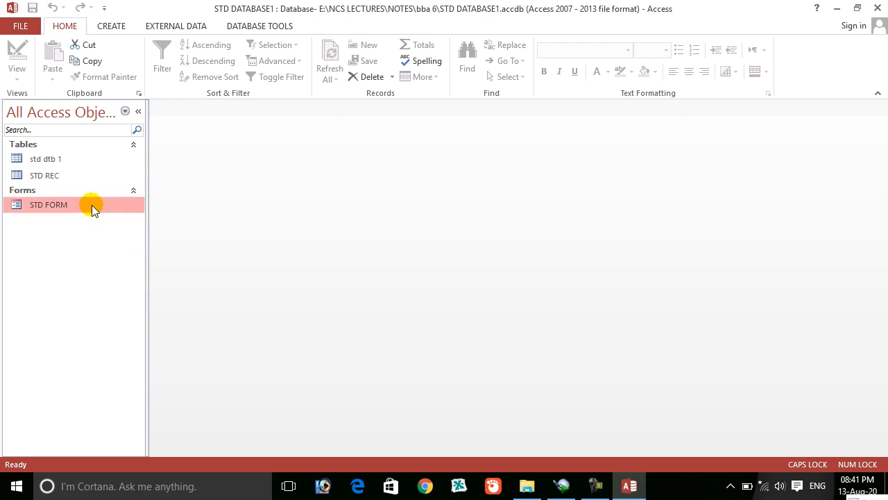
double_click(89, 205)
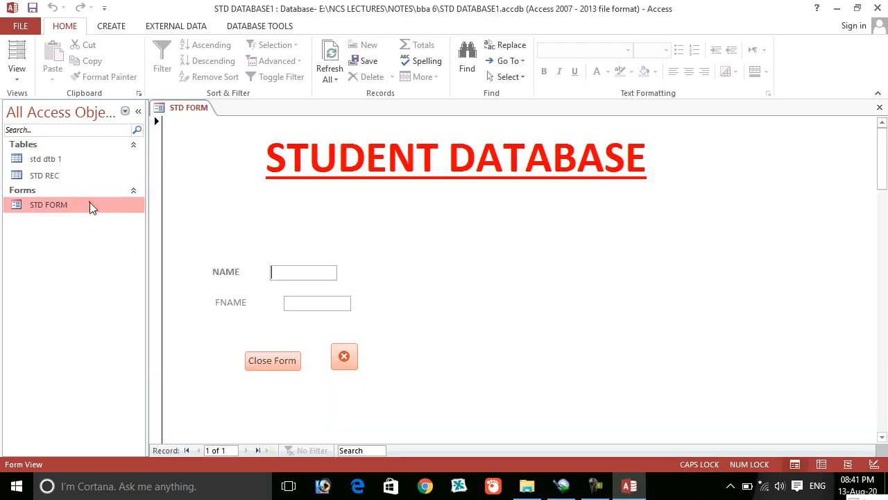
click(344, 359)
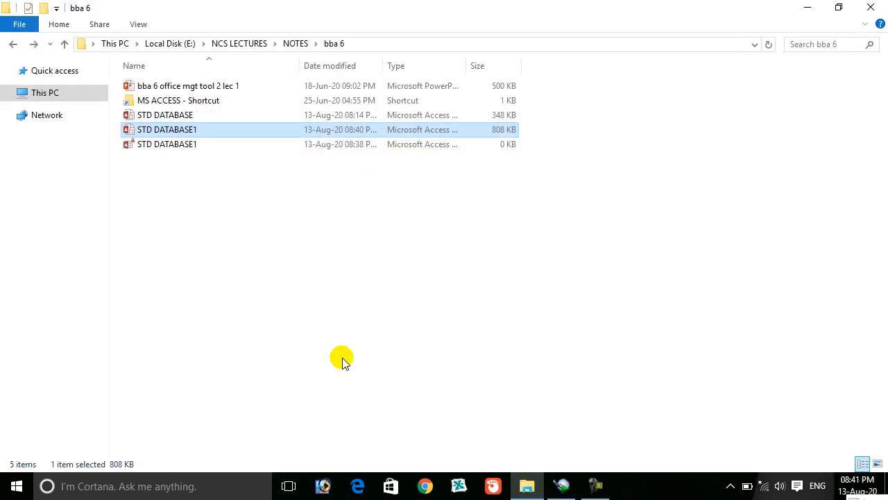
Step: Reopen the STD DATABASE1 file and switch STD FORM to Design View
double_click(208, 132)
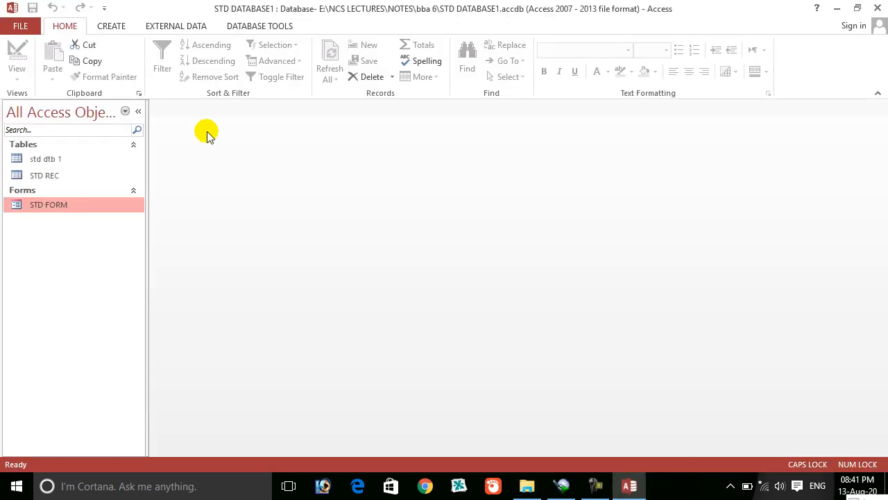
double_click(97, 203)
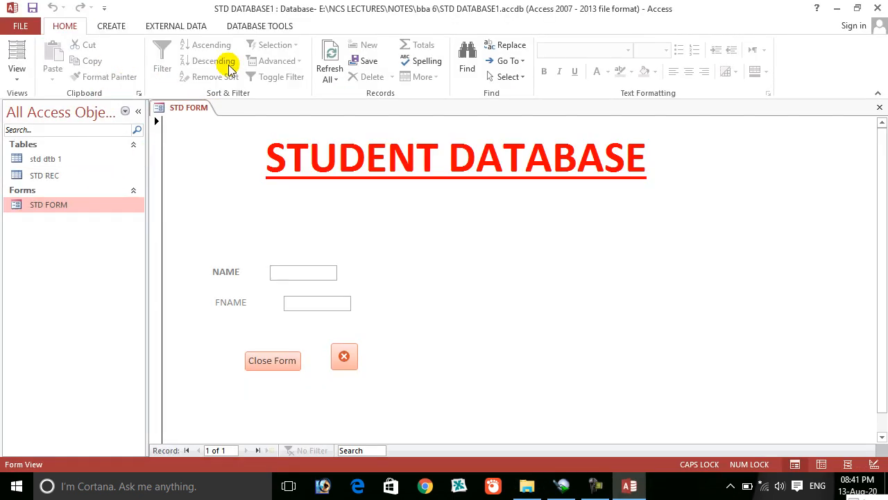
click(17, 73)
click(77, 196)
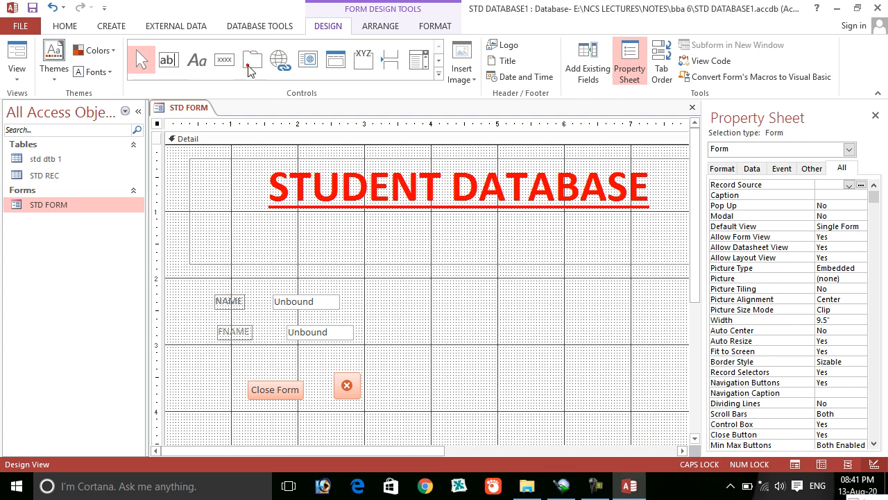
Step: Place a tab control to the right of the FNAME text box, about 4.6 inches across and 2.6 inches down the form
click(250, 66)
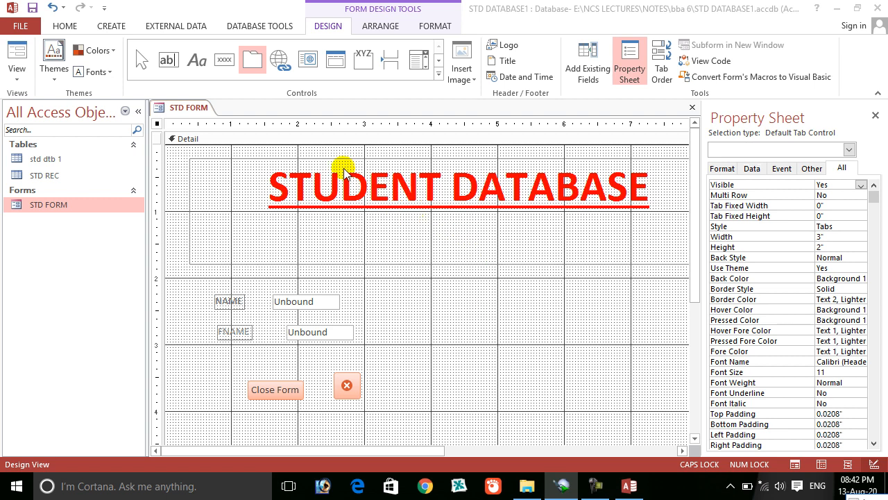
click(252, 61)
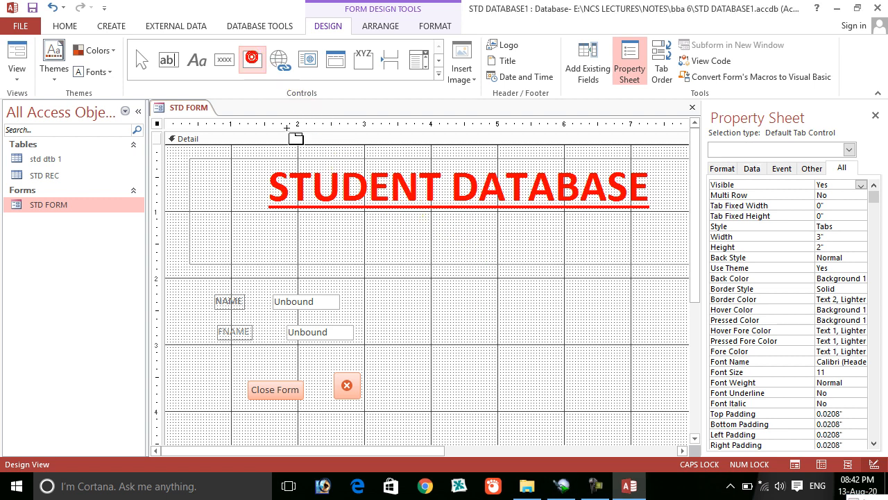
click(471, 316)
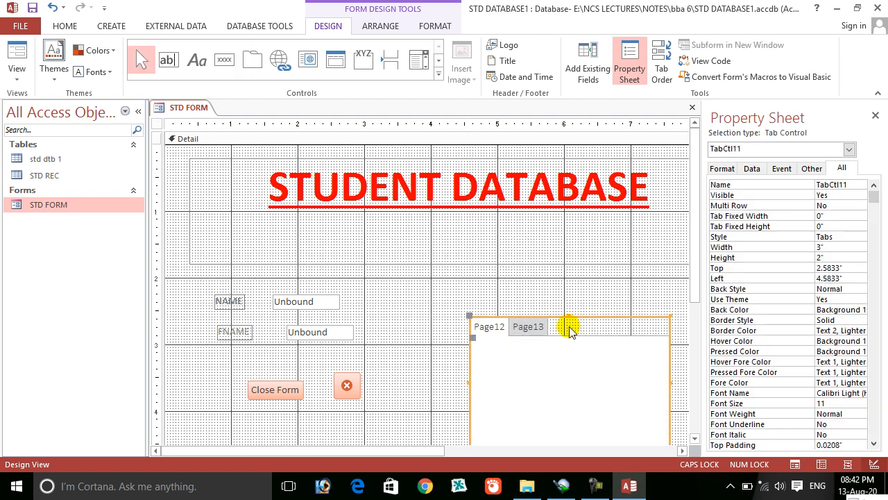
click(554, 368)
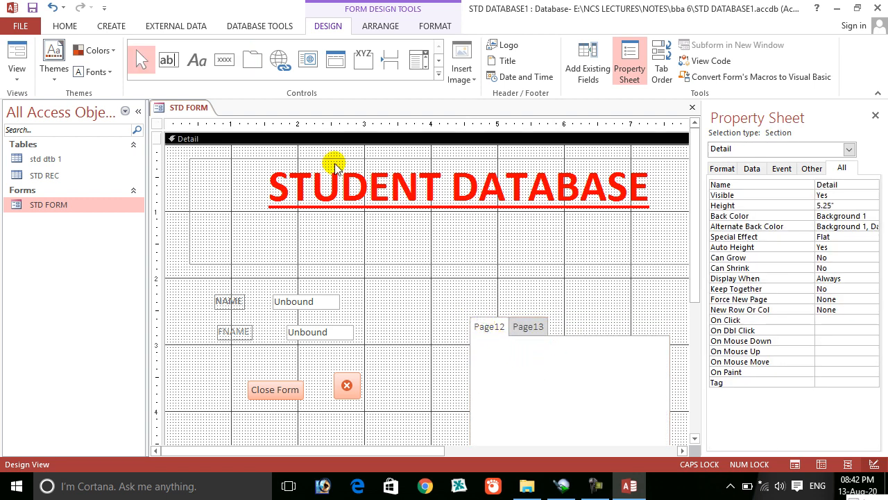
Step: Add a text box with its label to the first page of the tab control
click(165, 62)
click(492, 376)
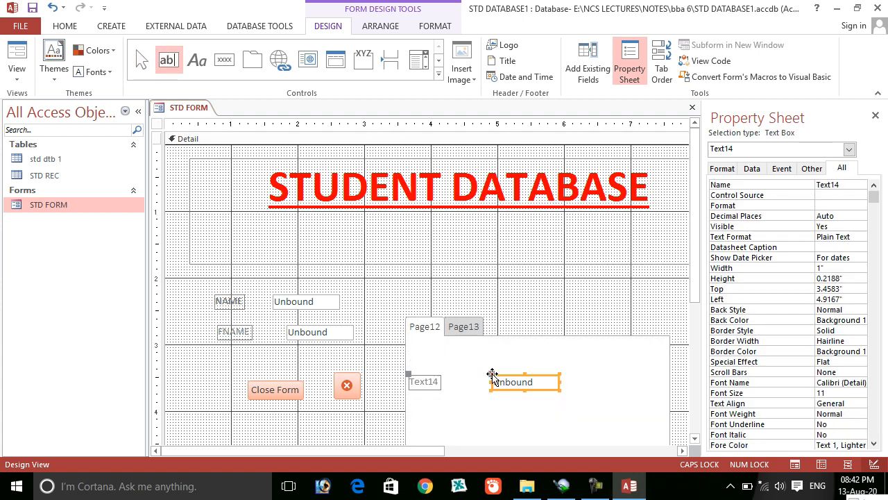
text(AF)
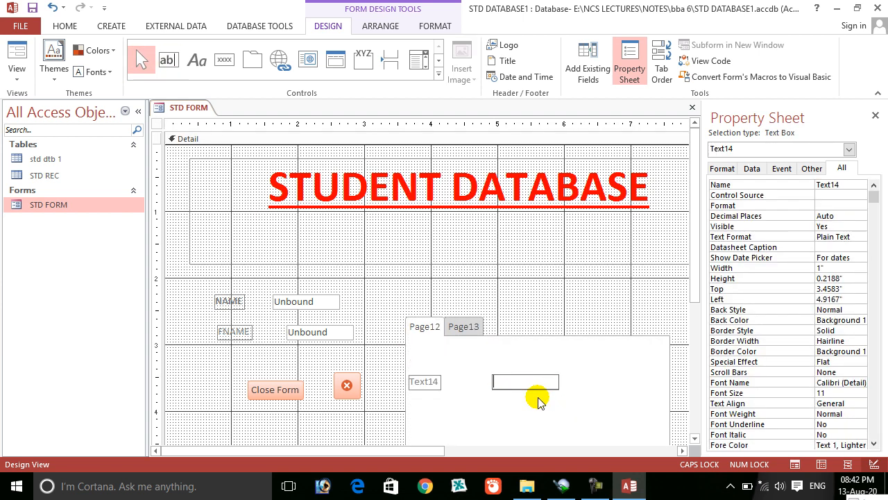
Step: Rename the tab control's first page as FEES and open the list of form objects
click(438, 327)
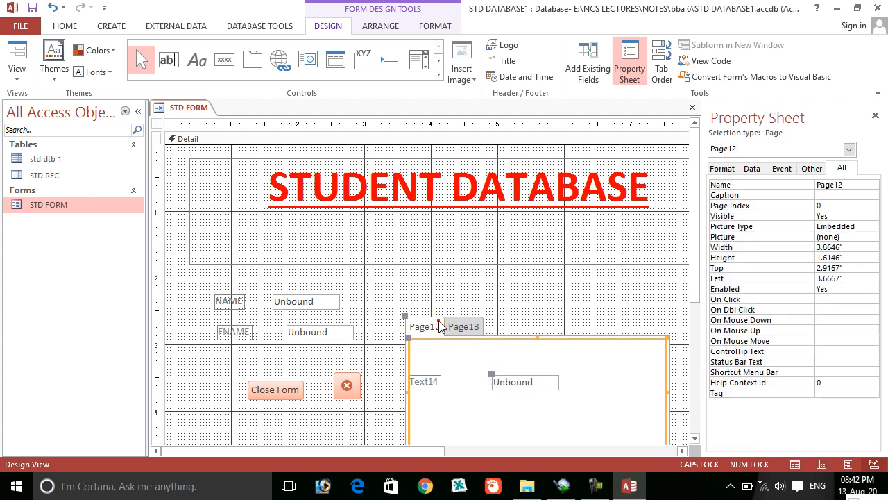
click(758, 149)
click(758, 150)
click(758, 150)
click(757, 151)
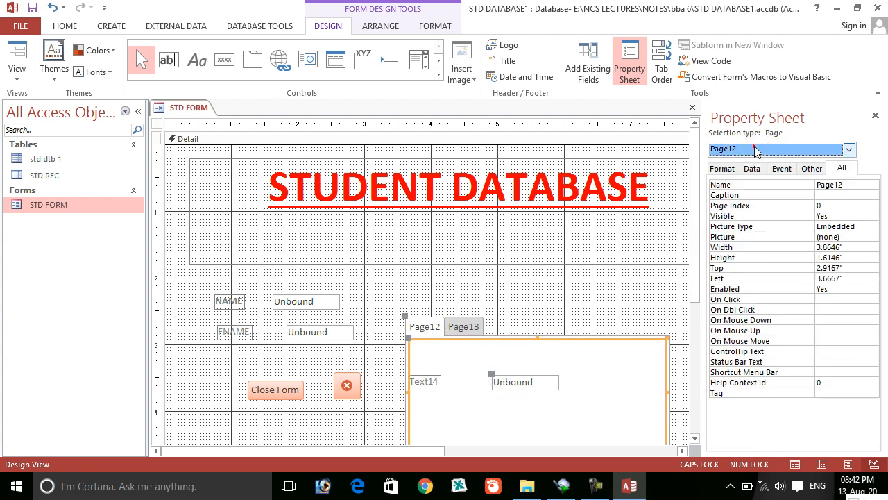
click(833, 184)
double_click(836, 183)
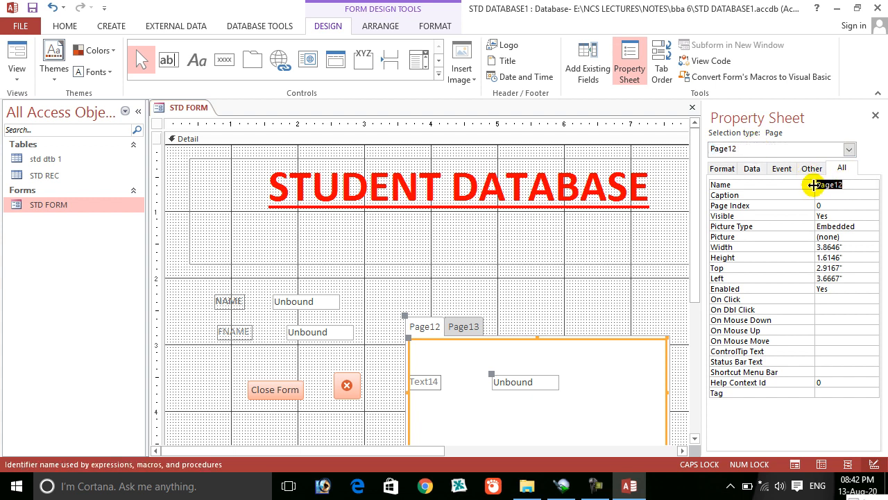
key(BackSpace)
click(850, 150)
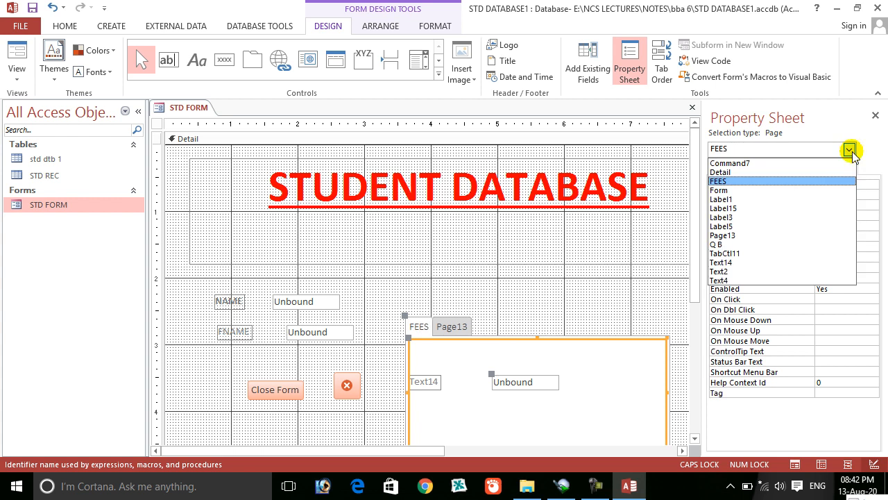
click(767, 244)
click(526, 408)
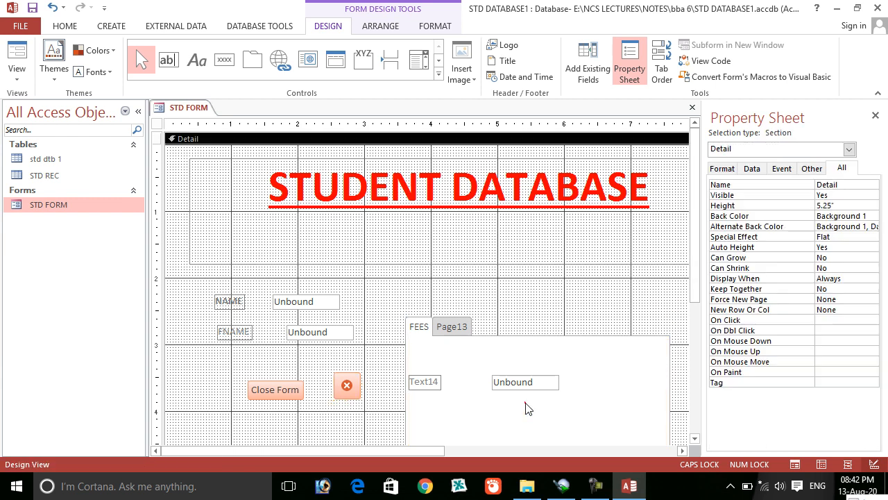
click(534, 383)
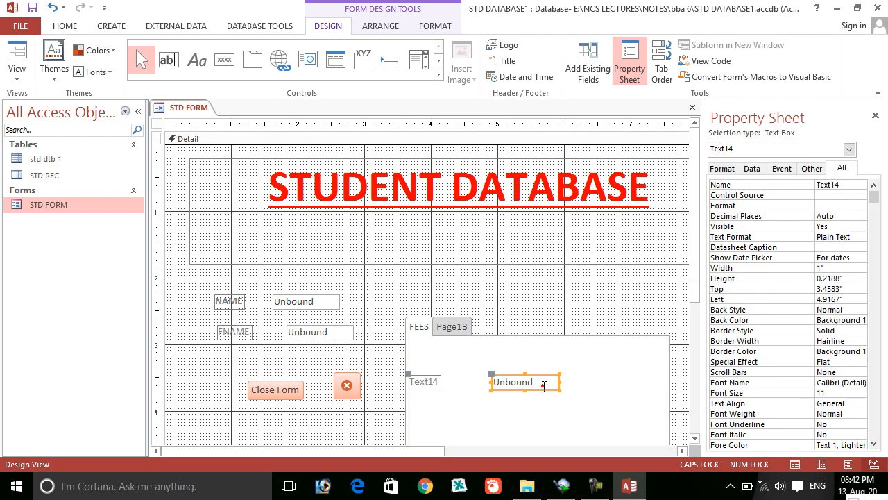
click(580, 370)
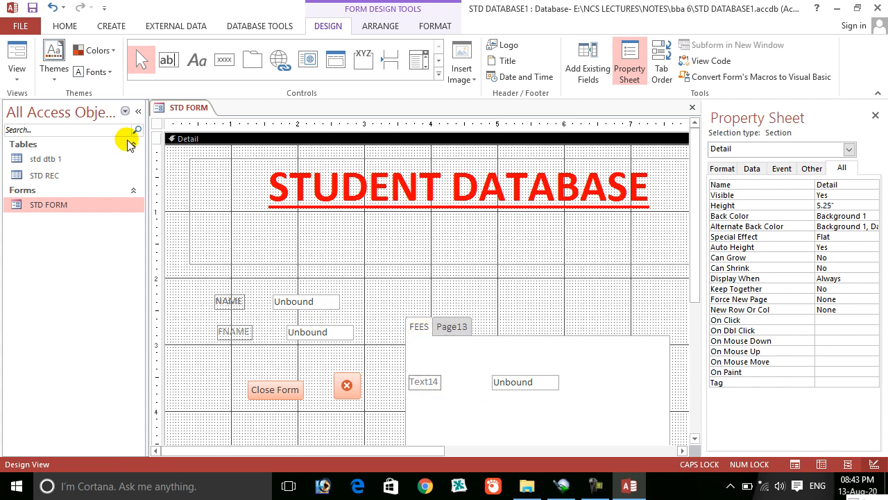
Step: Enter RT45545 in the FEES page's text box in Form View and return to Design View
click(16, 50)
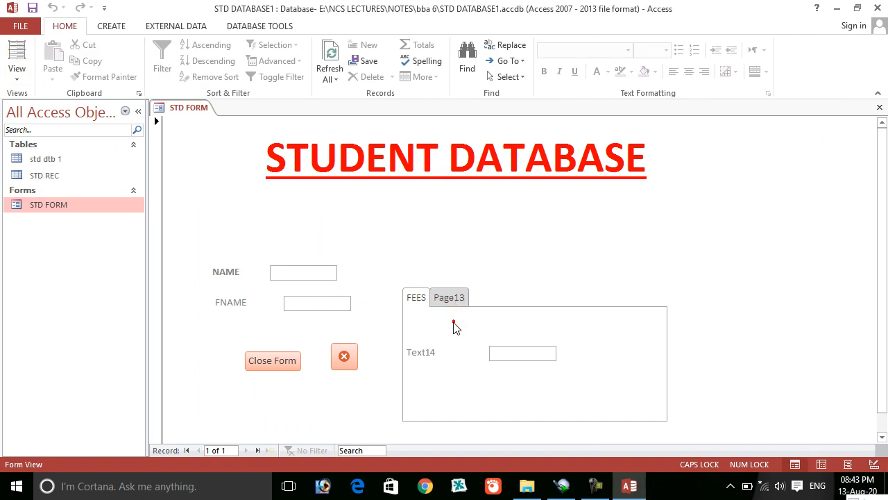
click(506, 350)
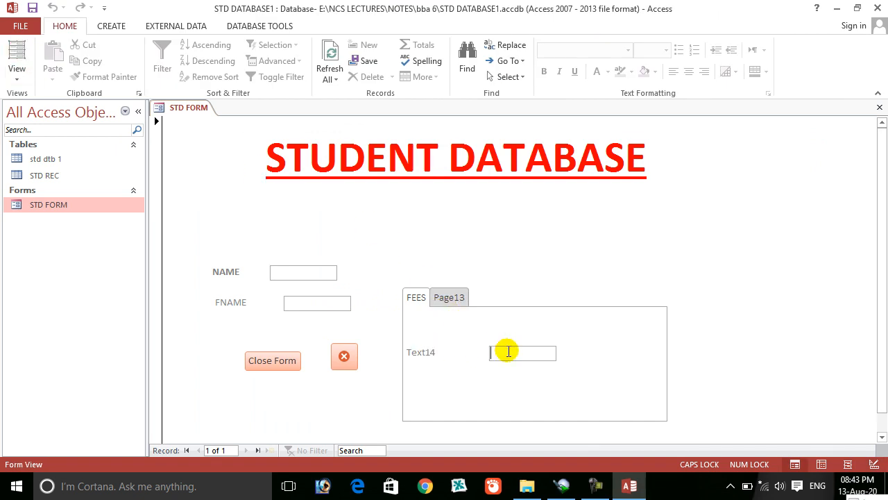
text(RT45545)
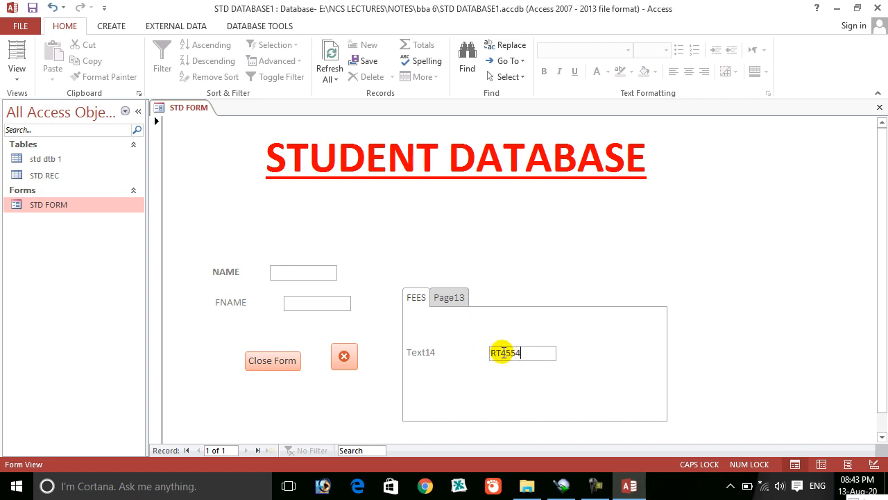
click(21, 79)
click(57, 193)
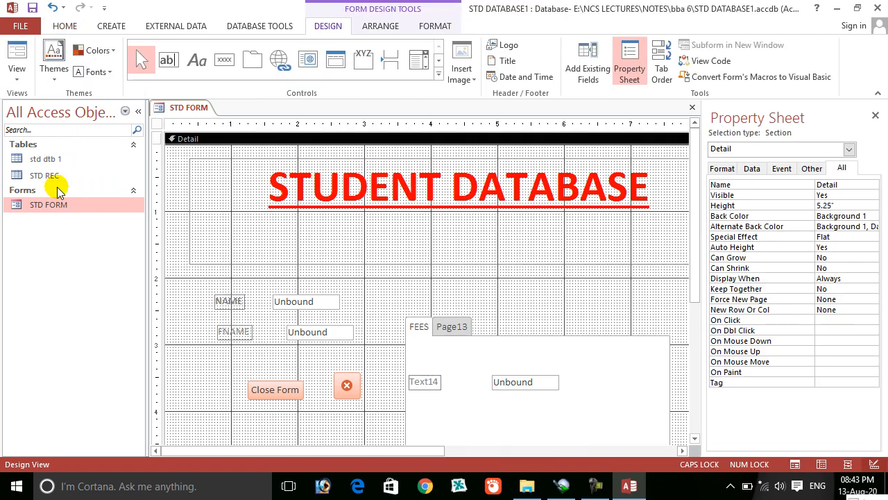
Step: Insert a hyperlink to STD DATABASE.accdb on the tab control's second page, Page13
click(469, 325)
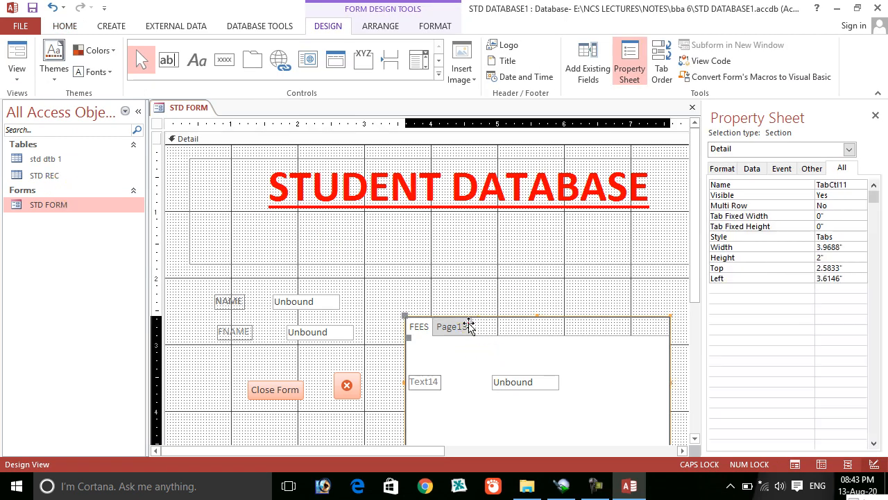
right_click(469, 326)
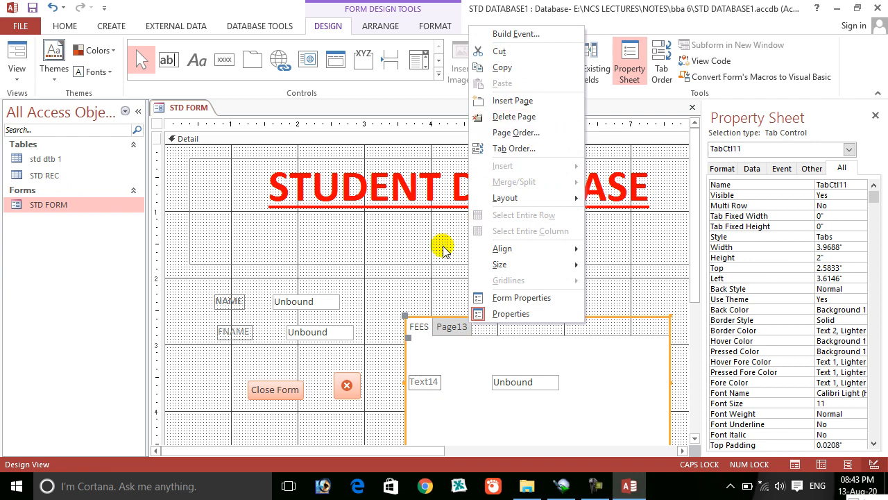
click(445, 328)
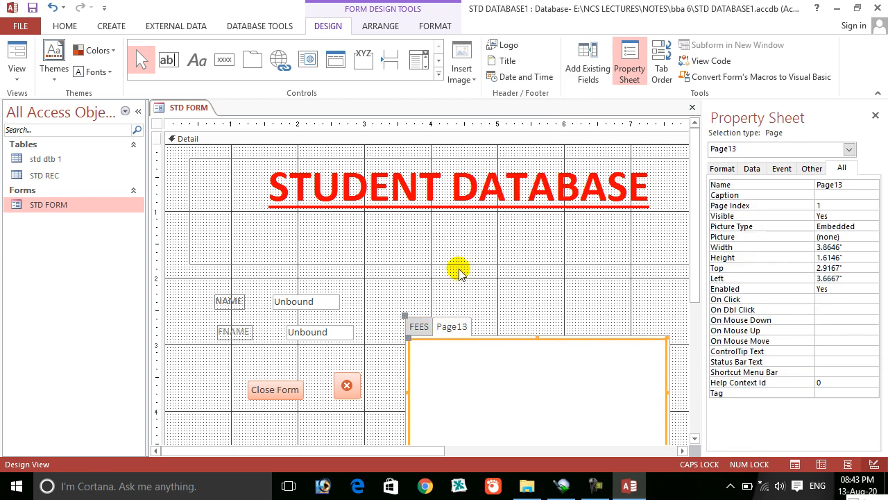
click(439, 74)
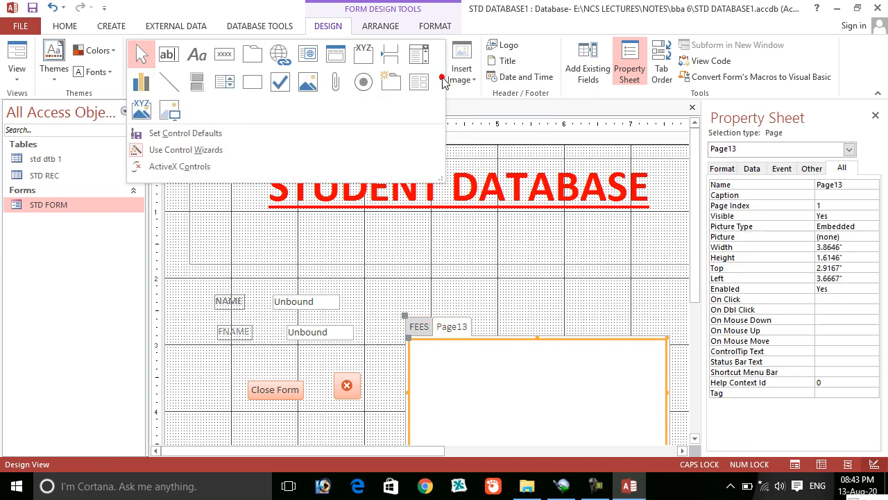
click(289, 54)
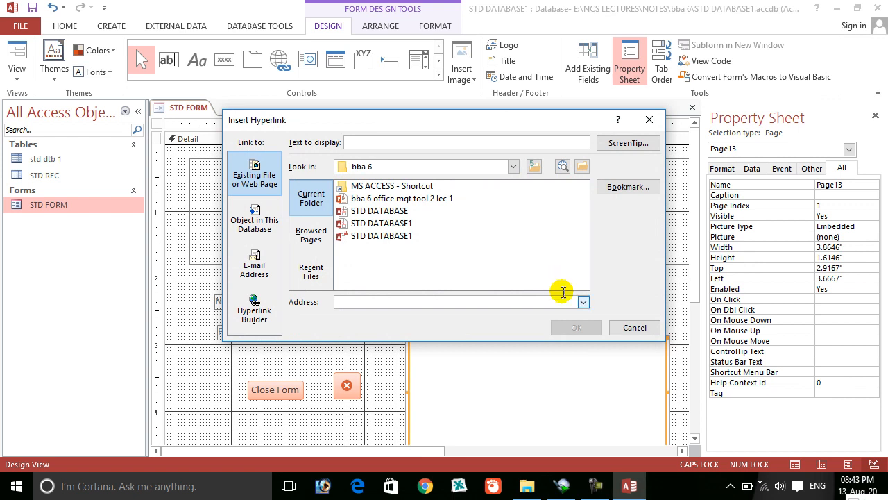
click(400, 210)
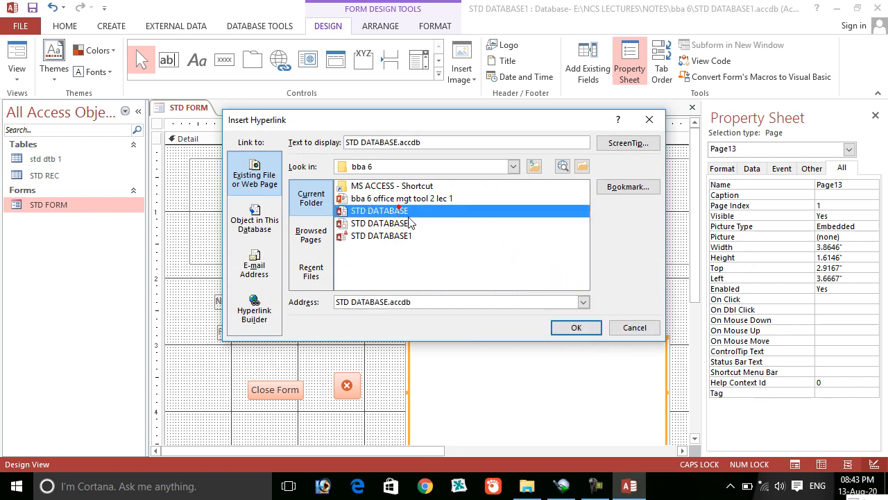
click(576, 329)
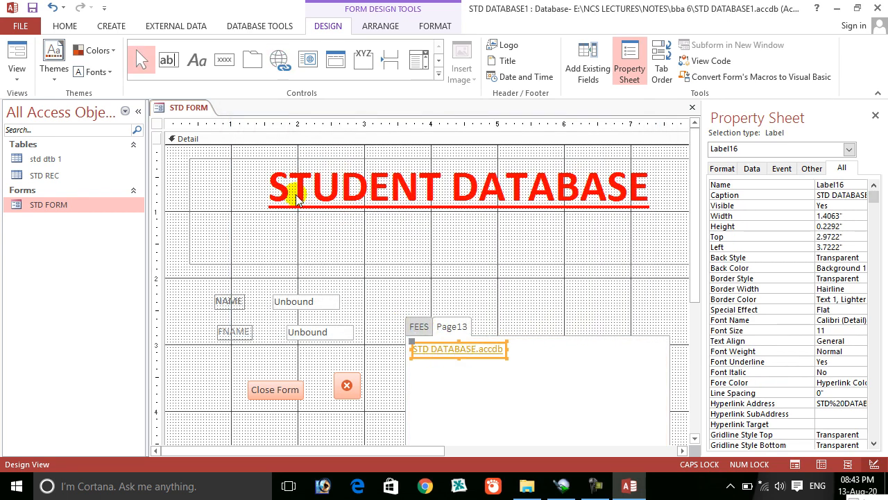
Step: Test the STD DATABASE.accdb hyperlink on Page13 in Form View, close the opened database, and check both tab pages
click(17, 52)
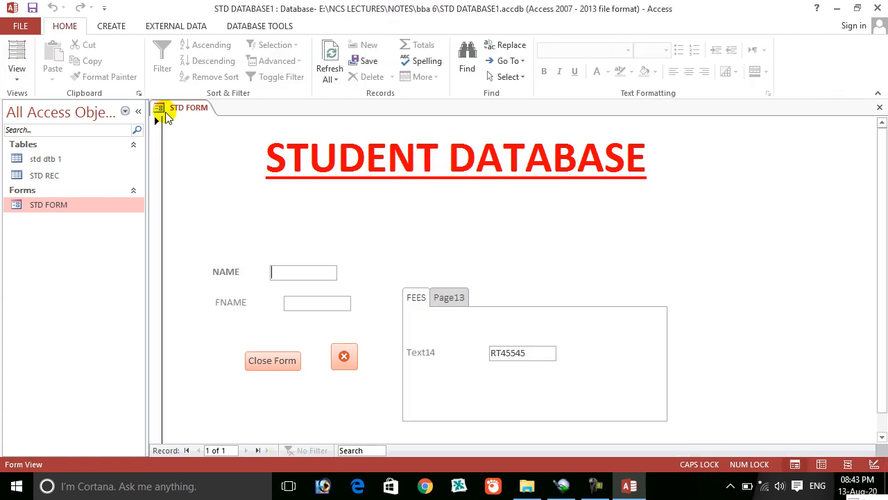
click(464, 297)
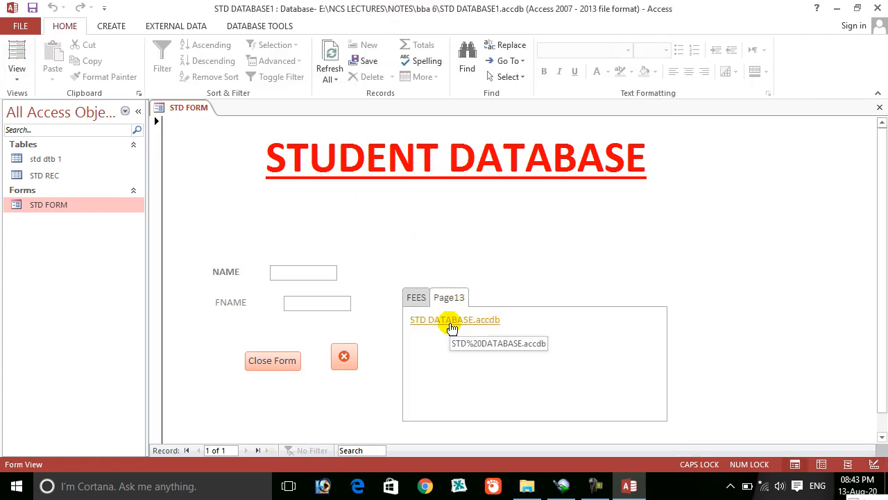
click(452, 325)
click(463, 309)
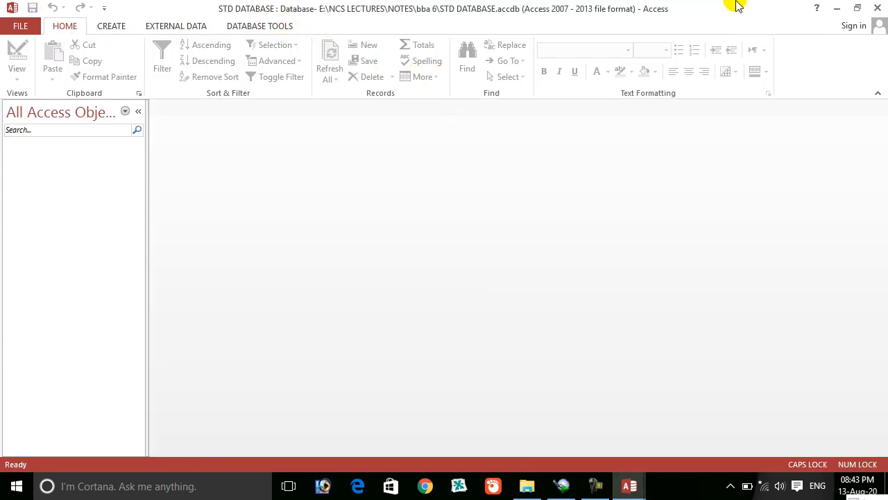
click(878, 8)
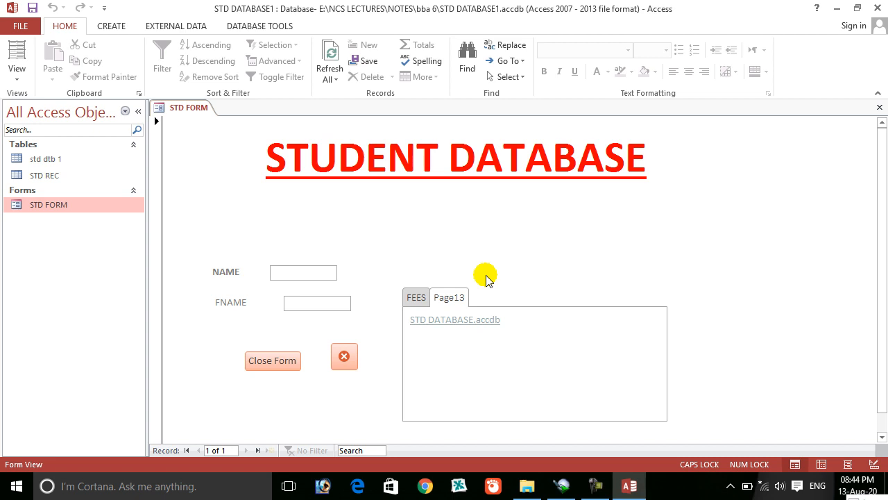
click(411, 303)
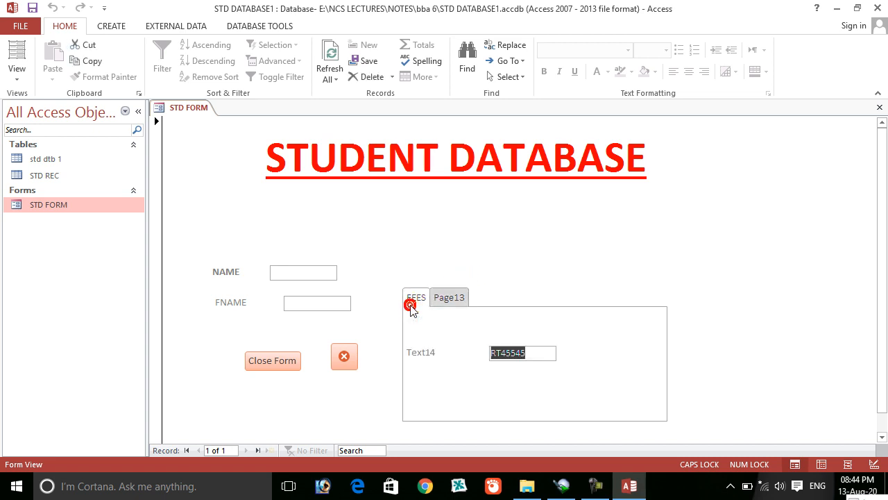
click(453, 300)
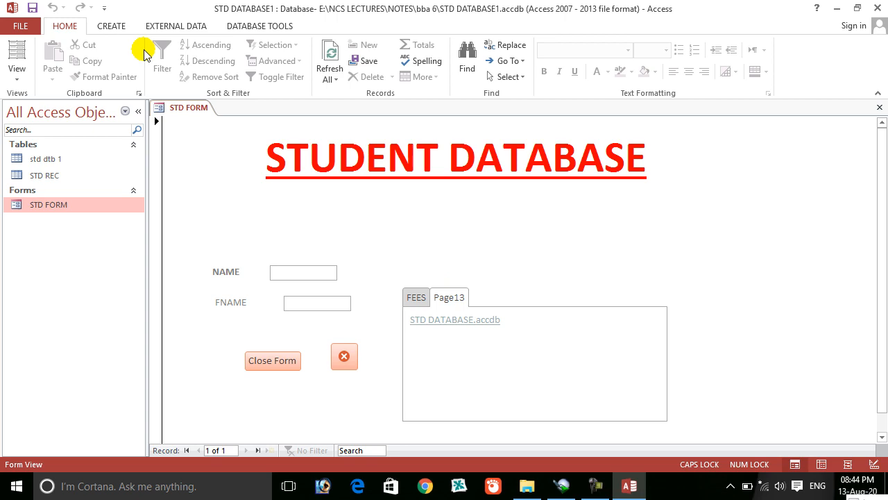
Step: Return to Design View and try to add a web browser control about 6 inches across and 1.5 inches down the form
key(ctrl+period)
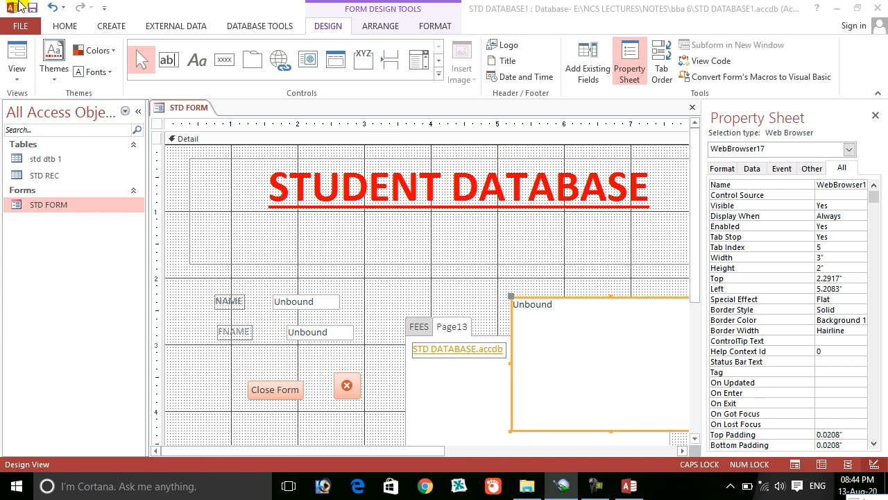
click(311, 60)
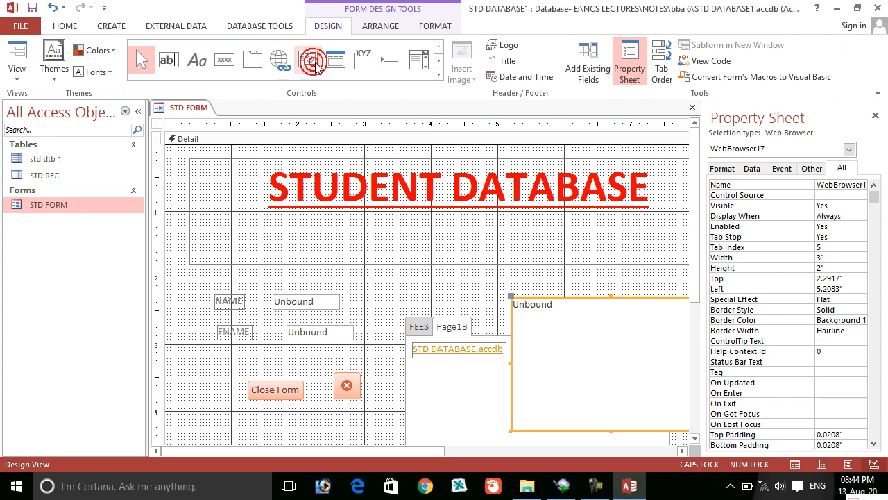
click(563, 244)
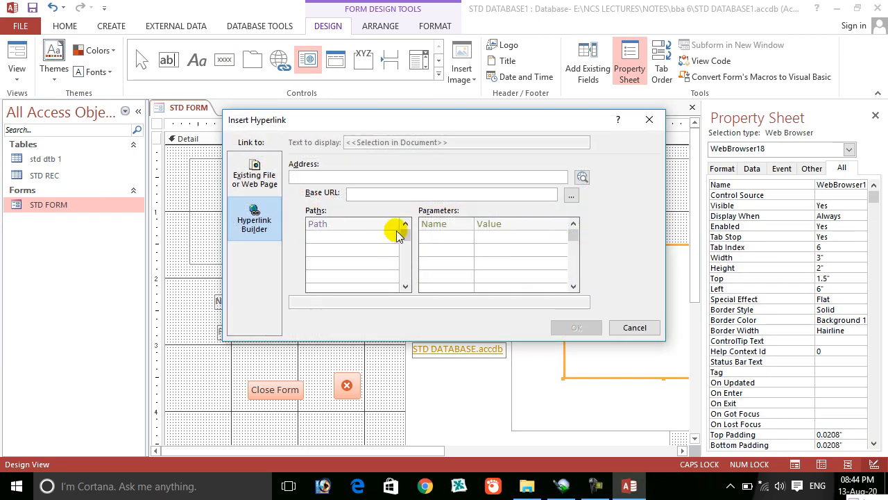
click(471, 225)
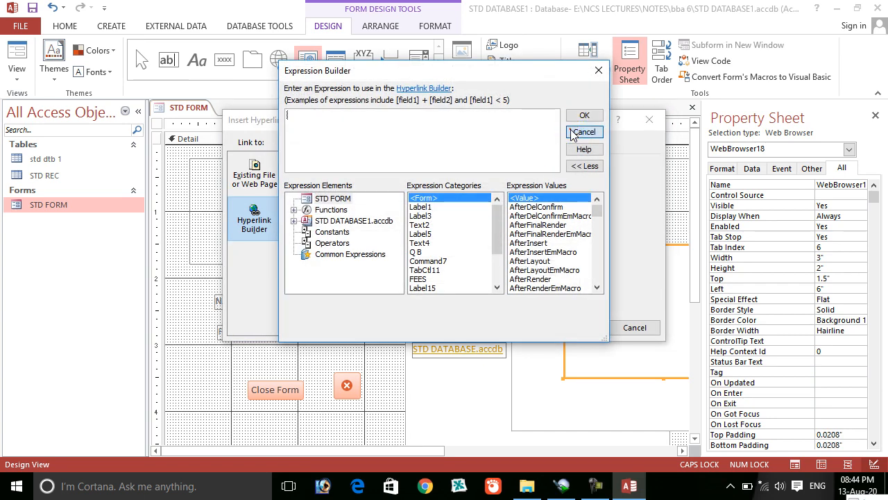
click(581, 132)
click(649, 119)
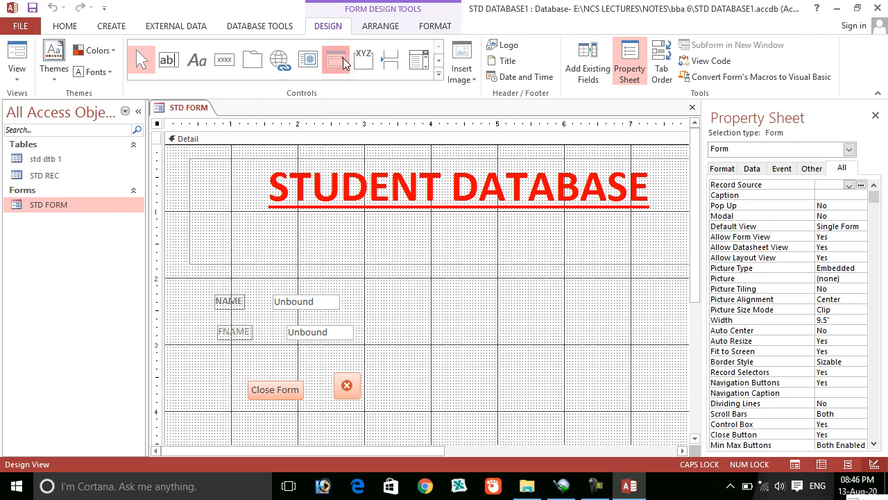
Step: Place a horizontal navigation control to the right of FNAME, about 4.5 inches across and 2.8 inches down the form
click(339, 60)
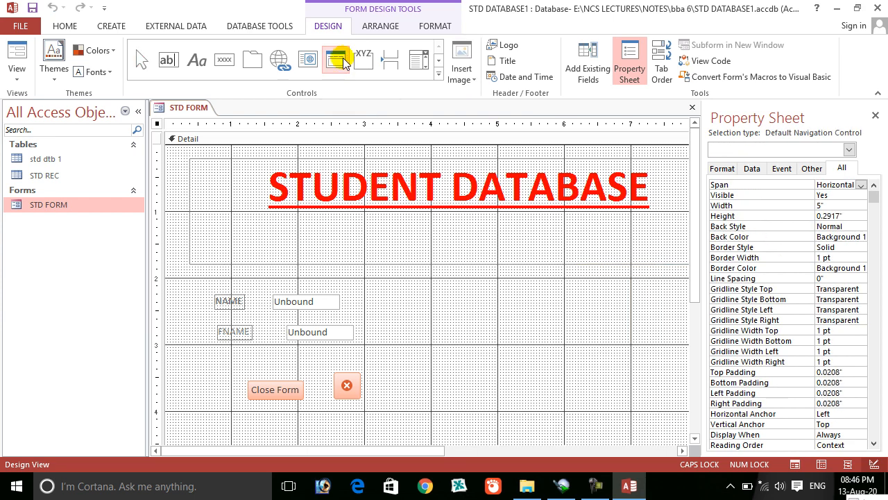
click(467, 331)
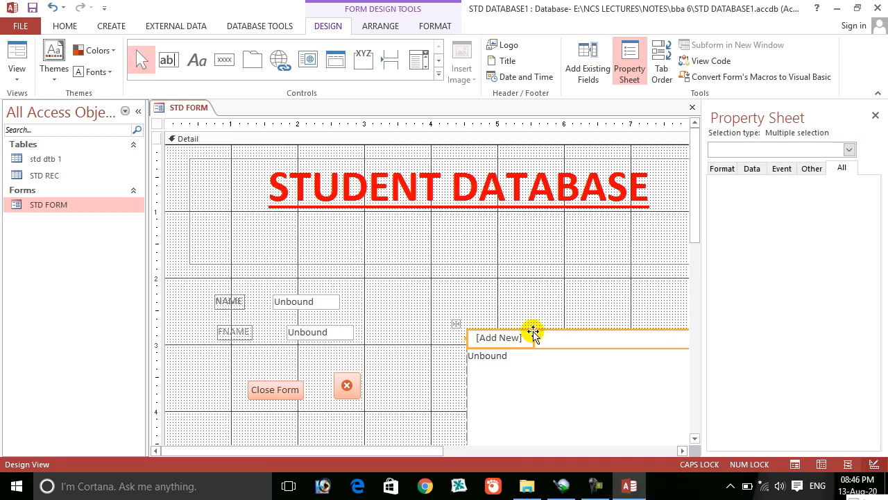
drag(460, 329, 404, 256)
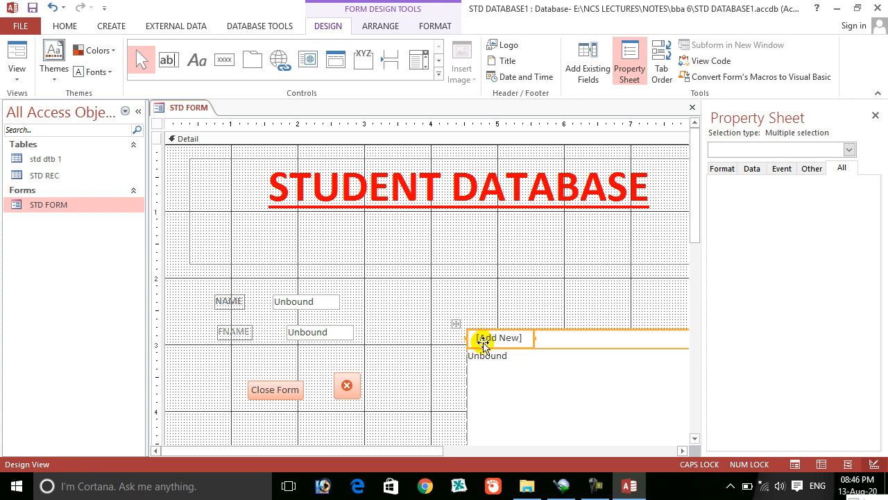
Step: Caption the first navigation button PRINT BUT and enter "JHJKKJHJH JJKKJ HKBKJ JKHKJ JKHJK" in the navigation subform below it
drag(435, 451, 478, 449)
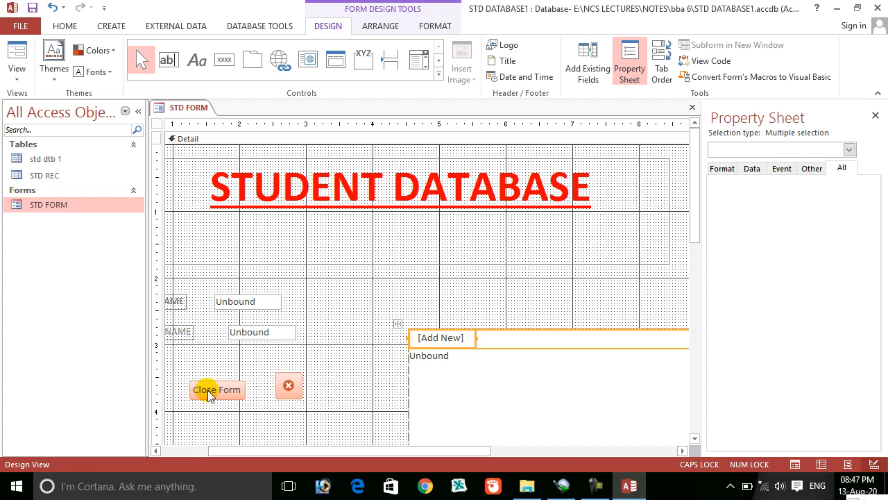
click(451, 338)
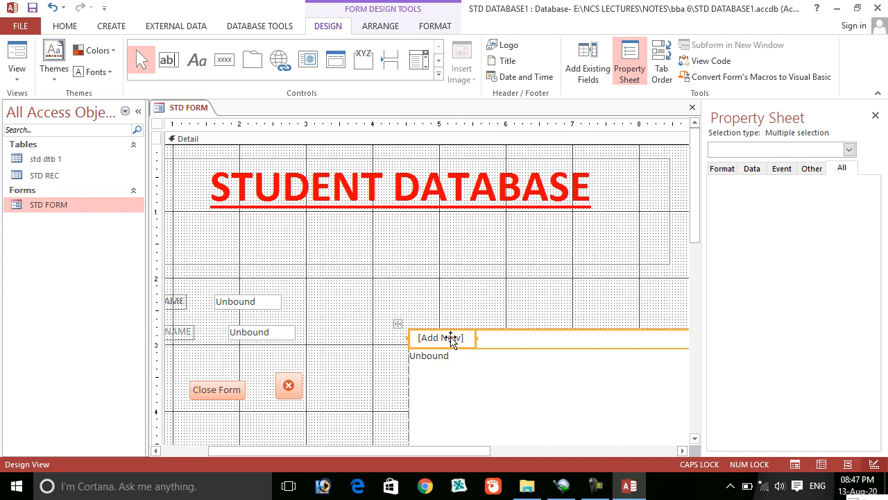
click(451, 339)
click(451, 339)
click(451, 339)
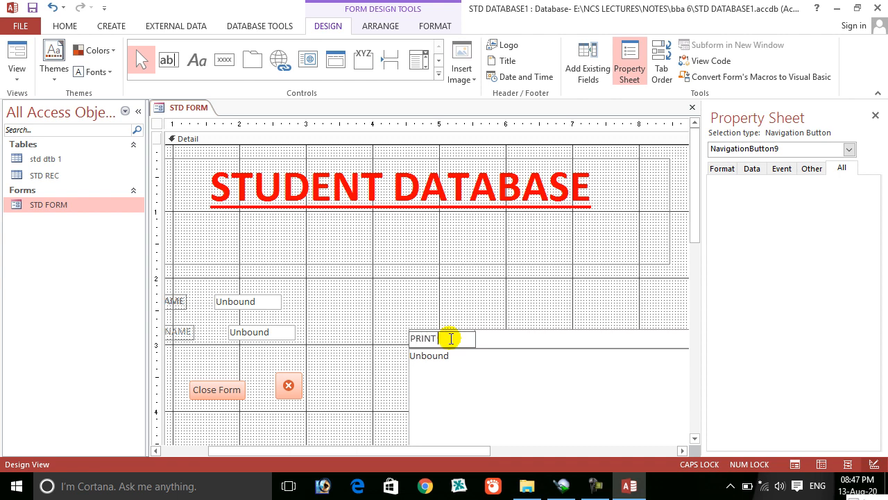
click(422, 392)
click(430, 380)
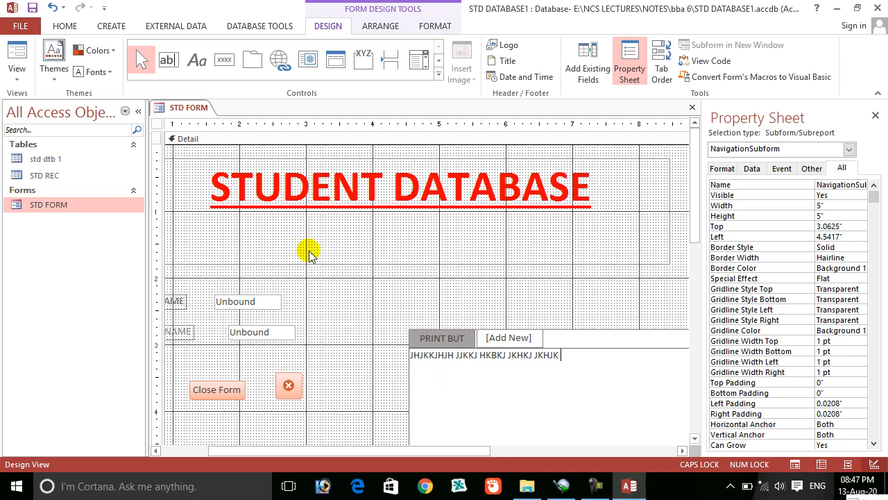
Step: Test the navigation control in Form View and close the form with its Close Form button, saving the design changes
click(11, 50)
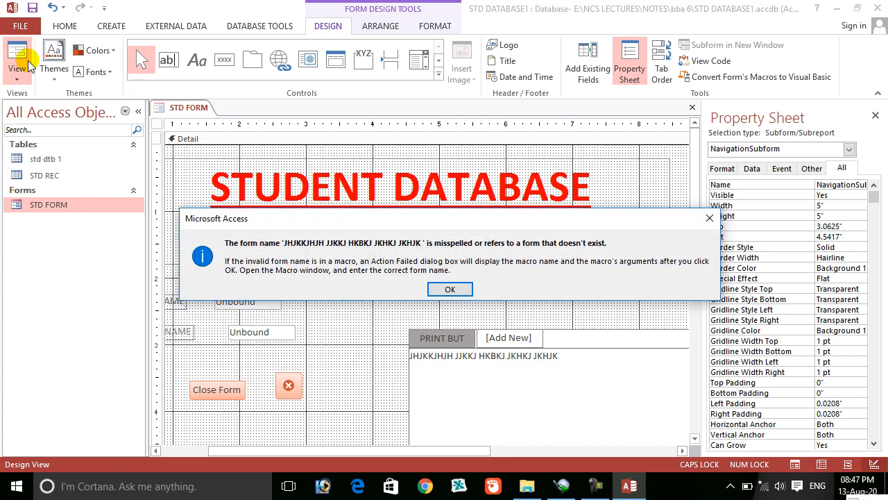
click(450, 287)
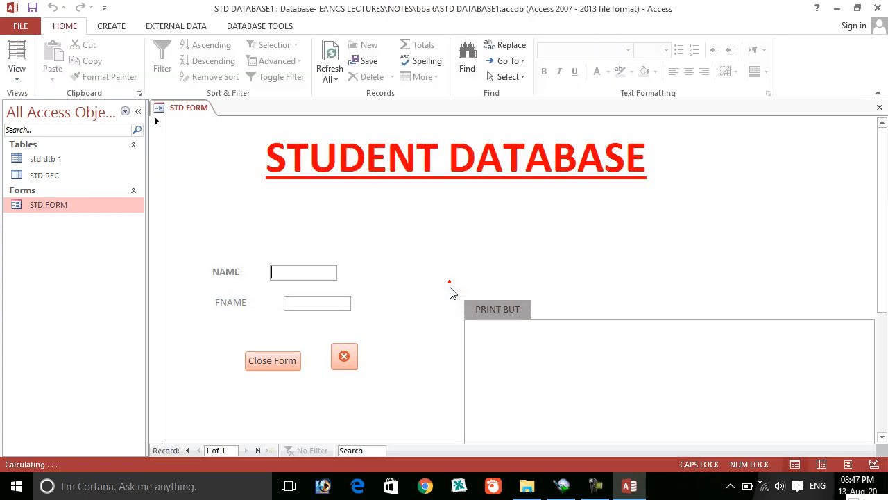
click(495, 327)
click(284, 366)
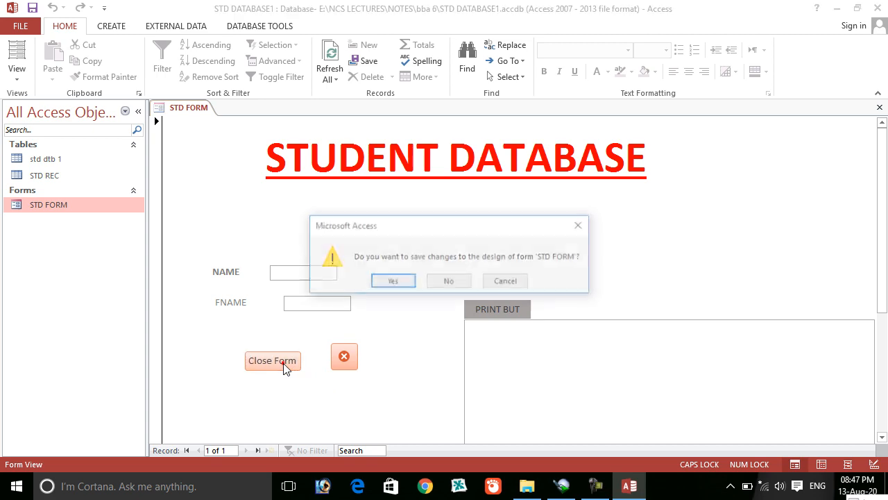
click(406, 283)
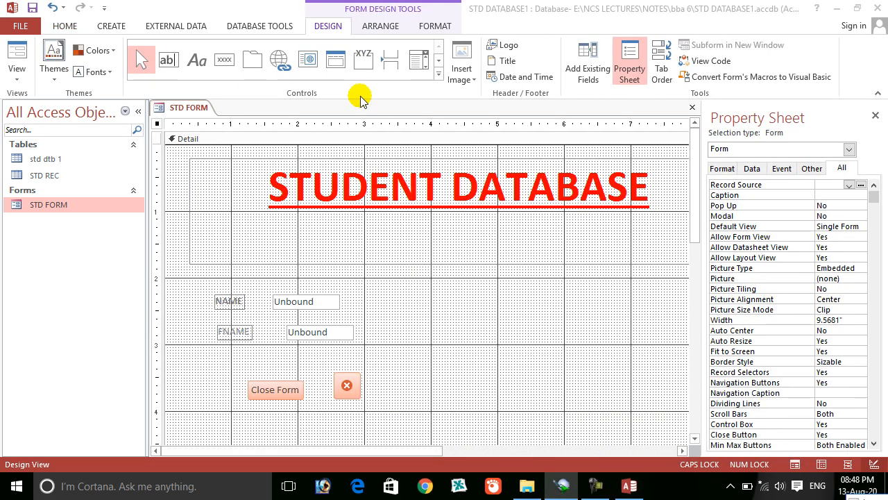
Step: Place an option group about 4 inches across and 2.5 inches down the form, with the labels MALE, FEMALE and OTHERS
click(363, 61)
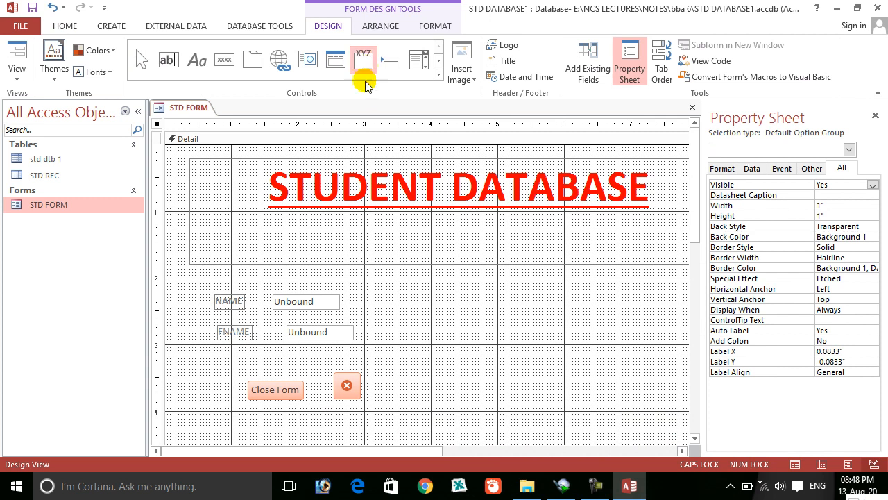
click(430, 306)
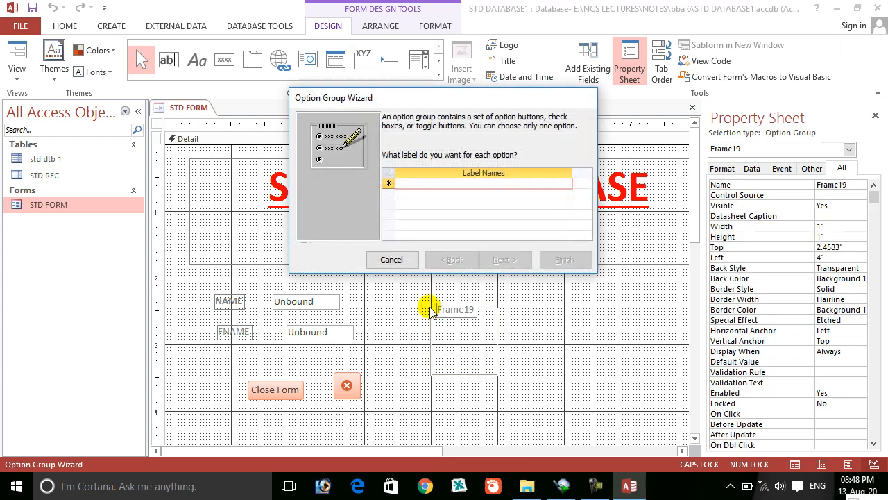
text(MA)
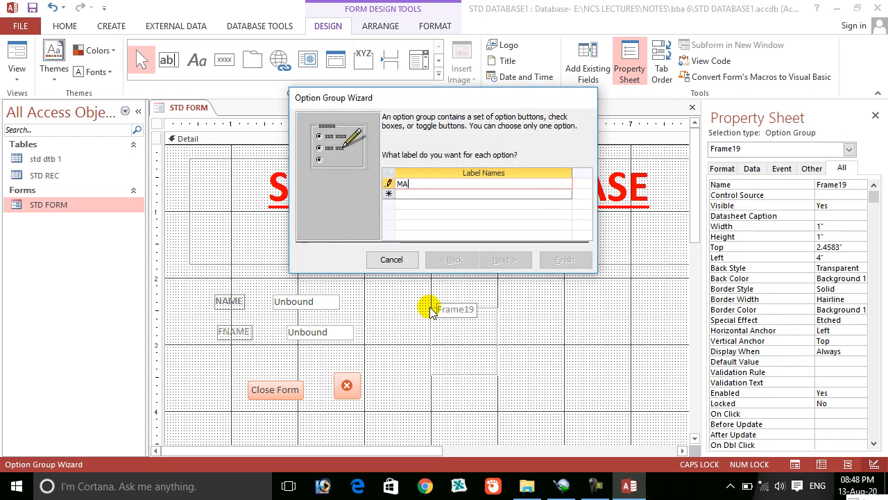
text(LE)
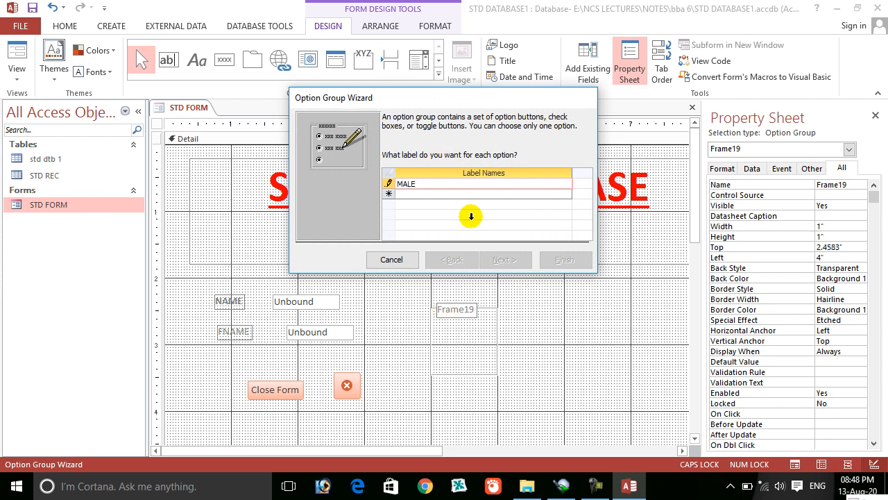
click(474, 194)
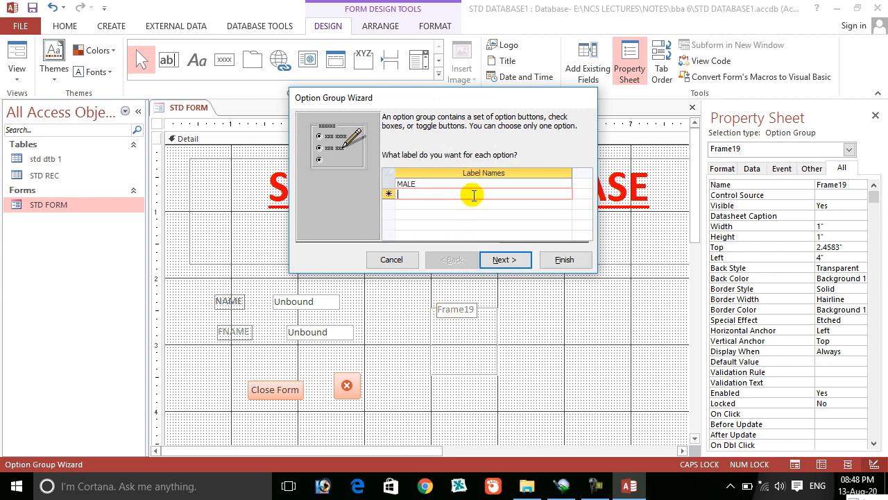
text(FEMALE)
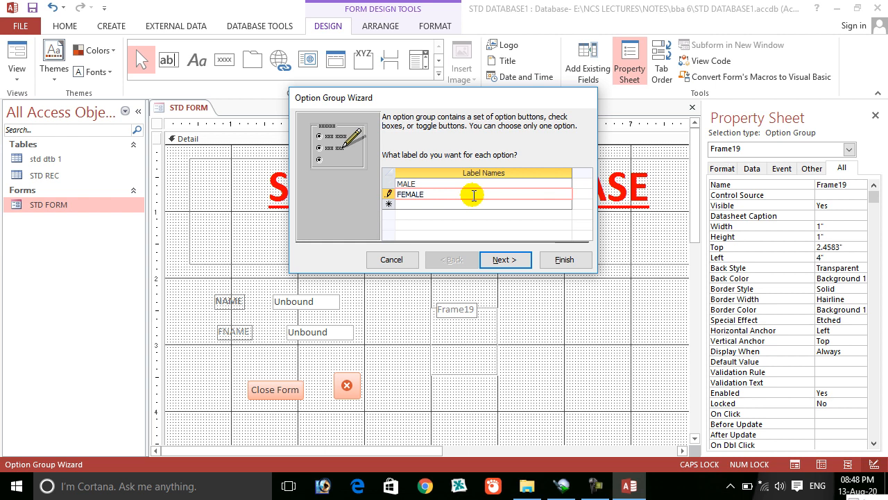
key(Return)
text(OTHERS)
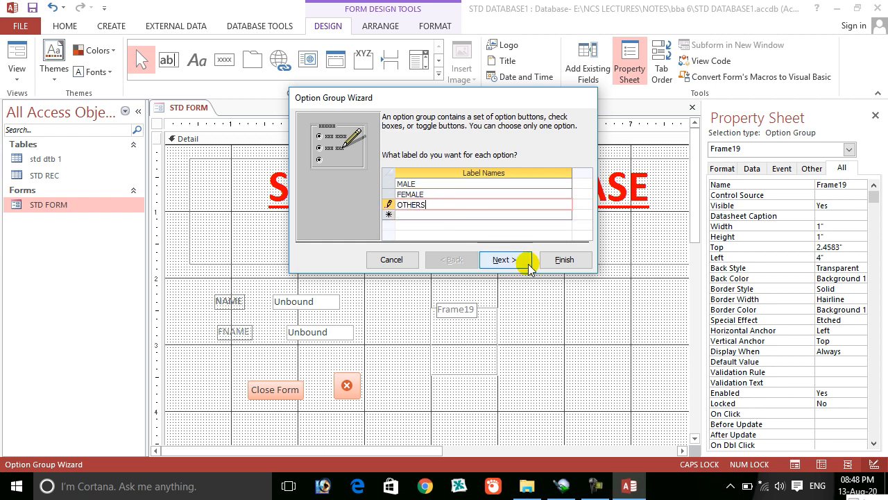
click(527, 262)
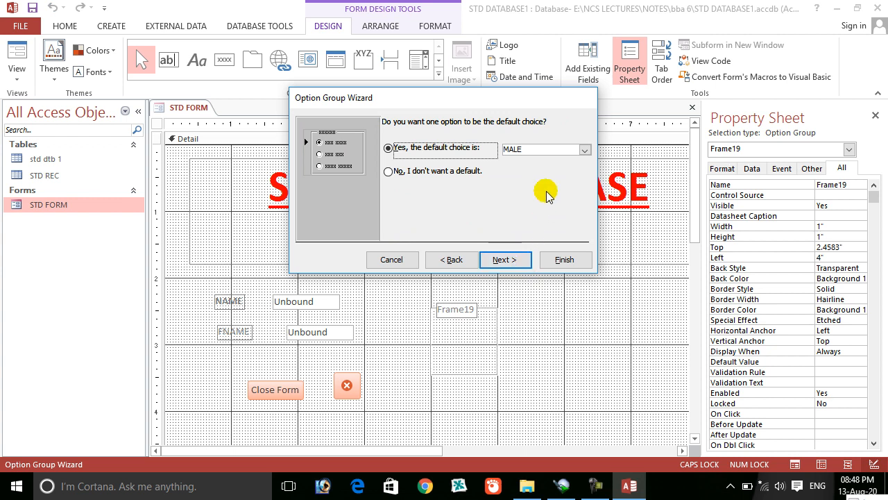
Step: Keep MALE as the option group's default choice and accept the values 1, 2 and 3 for the options
click(585, 150)
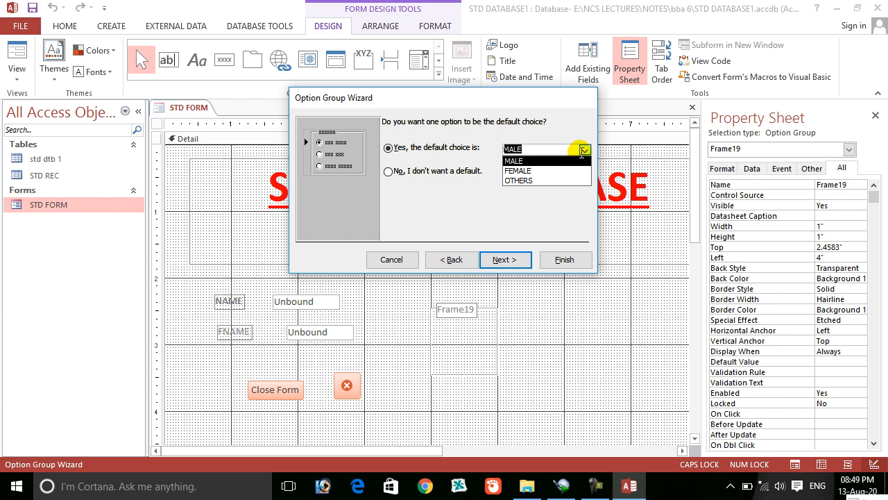
click(469, 176)
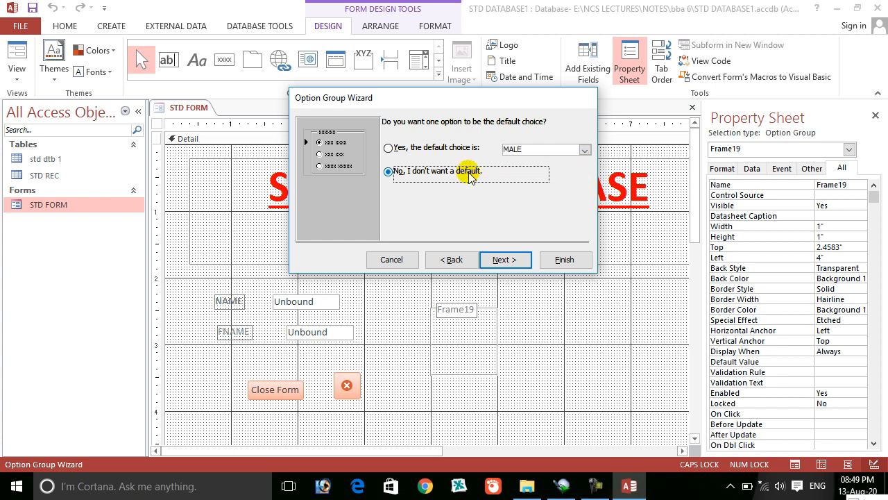
click(457, 149)
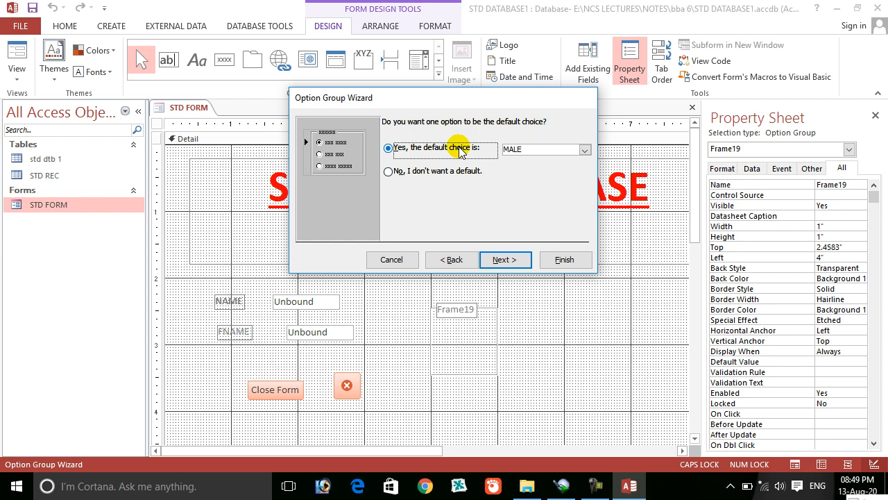
click(505, 260)
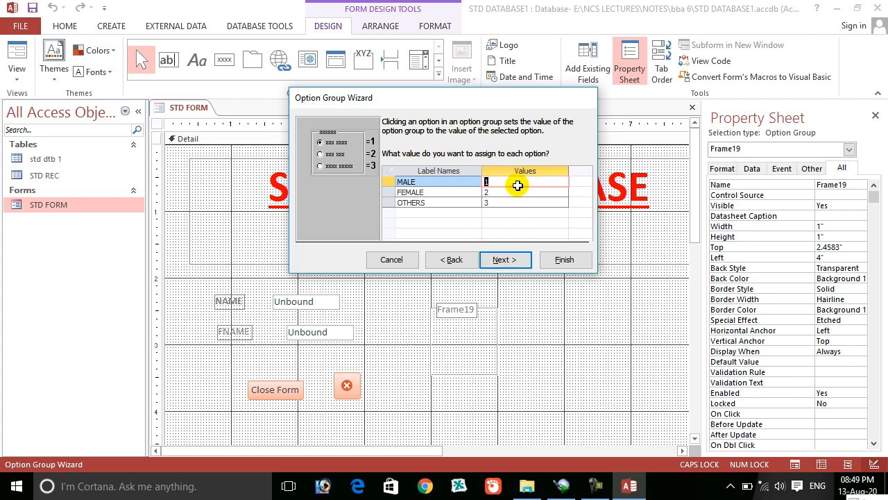
click(506, 262)
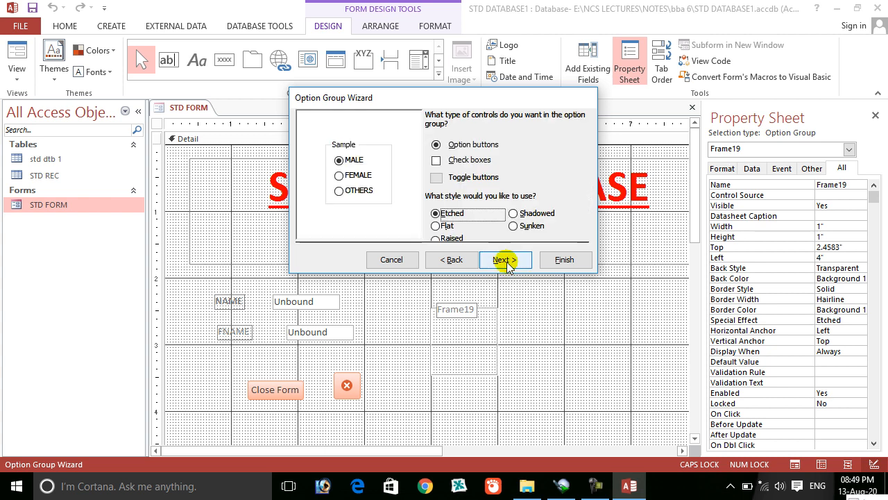
Step: Try check boxes and option buttons as the option group's controls, and choose toggle buttons
click(450, 166)
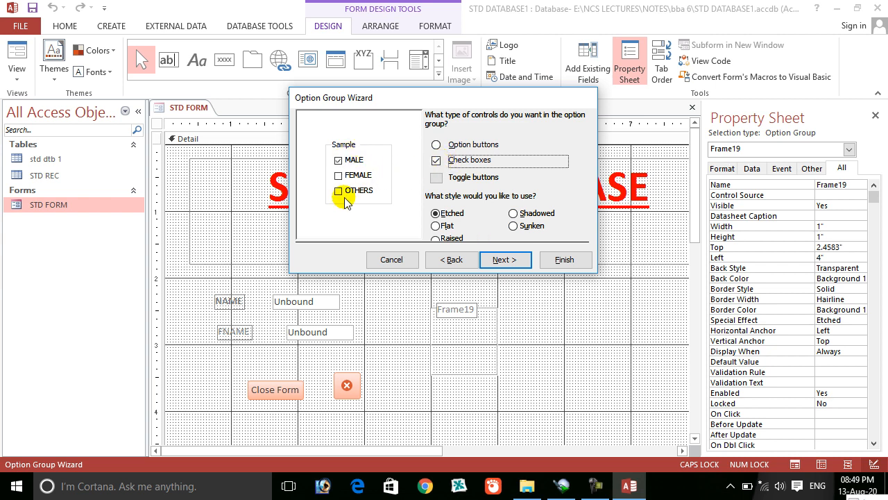
click(337, 161)
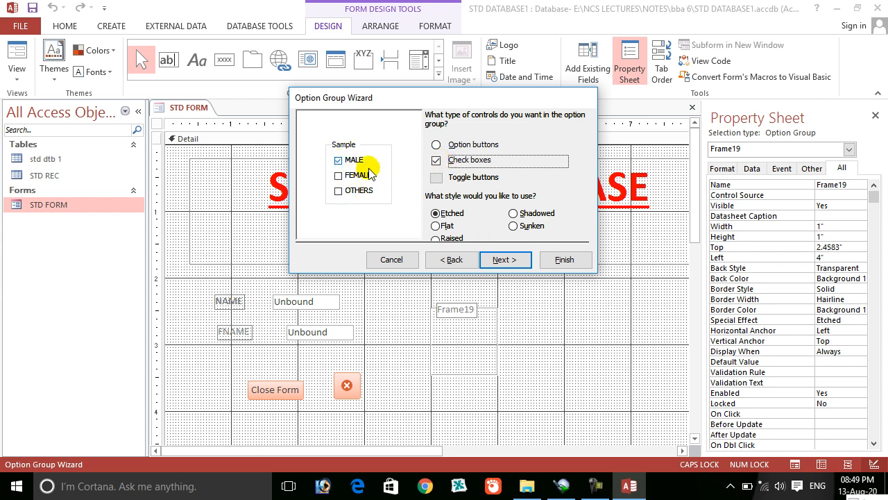
click(437, 145)
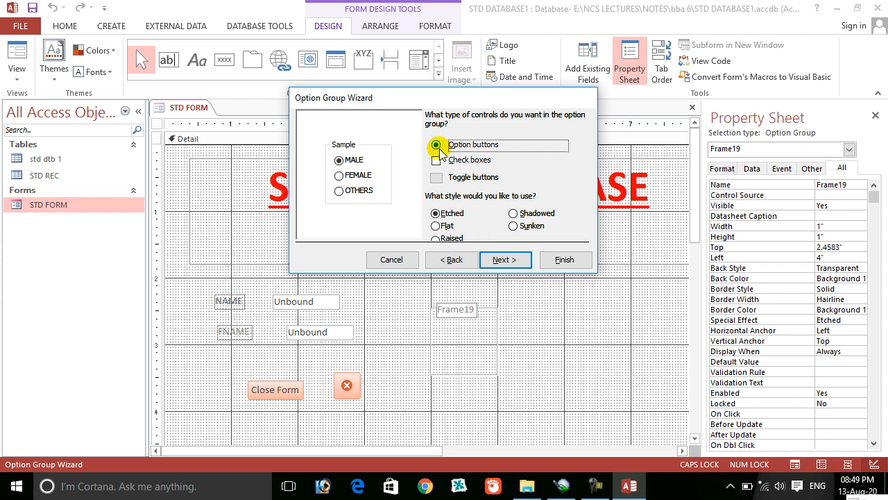
click(437, 179)
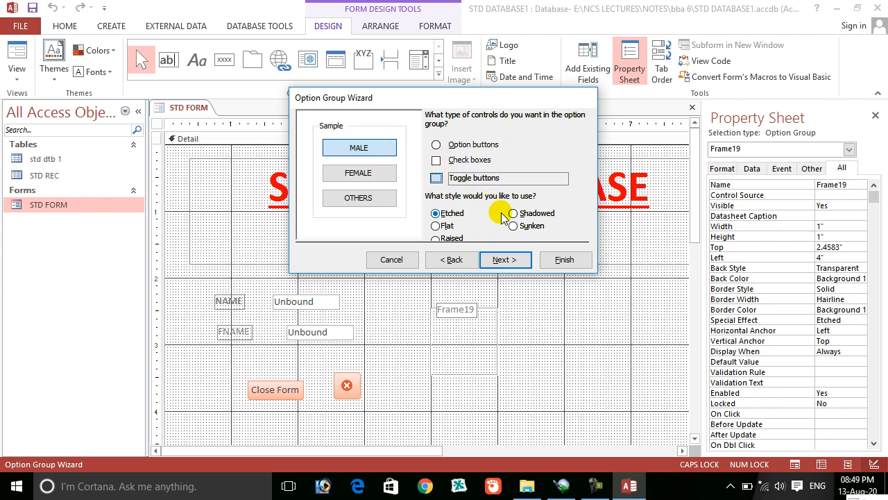
Step: Compare the Sunken, Flat, Raised and Etched styles for the option group and select the Shadowed style
click(526, 217)
click(520, 226)
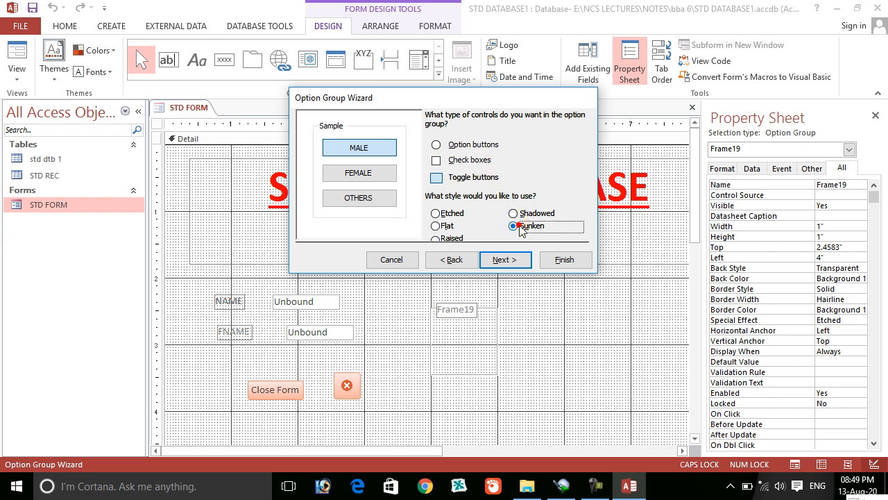
click(448, 227)
click(444, 237)
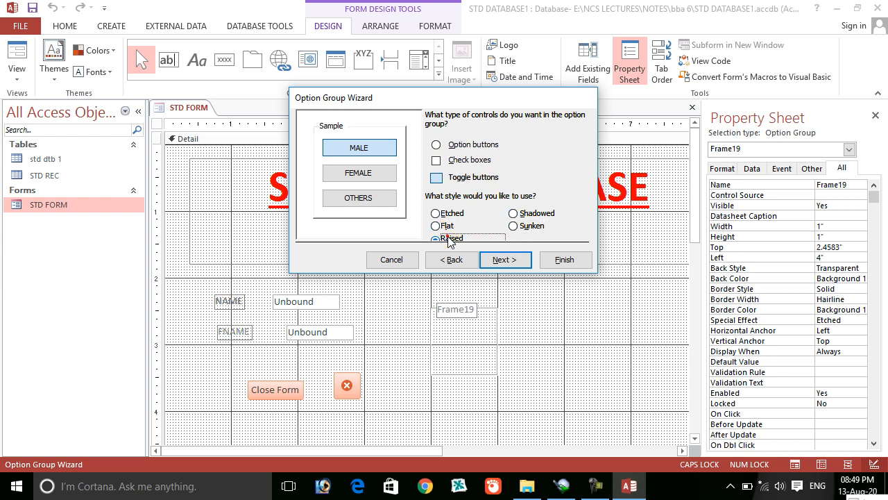
click(437, 213)
click(521, 214)
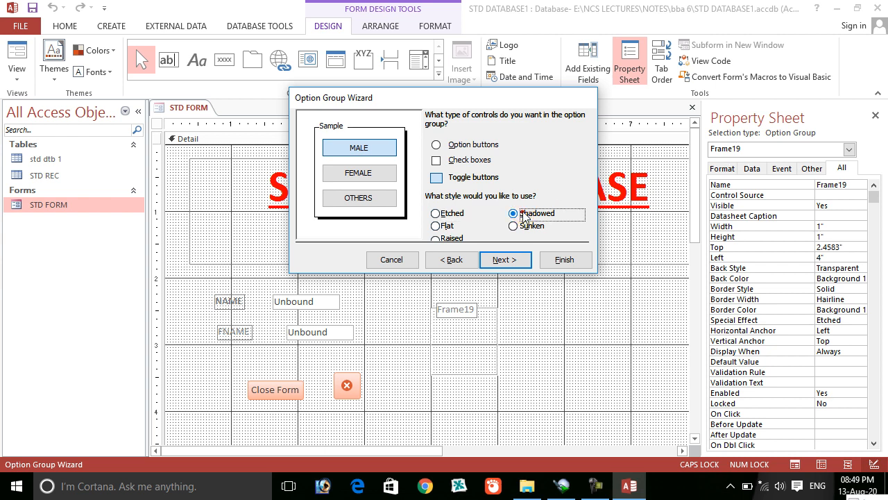
Step: Compare check boxes and option buttons in the Shadowed style, and settle on toggle buttons for the option group
click(436, 160)
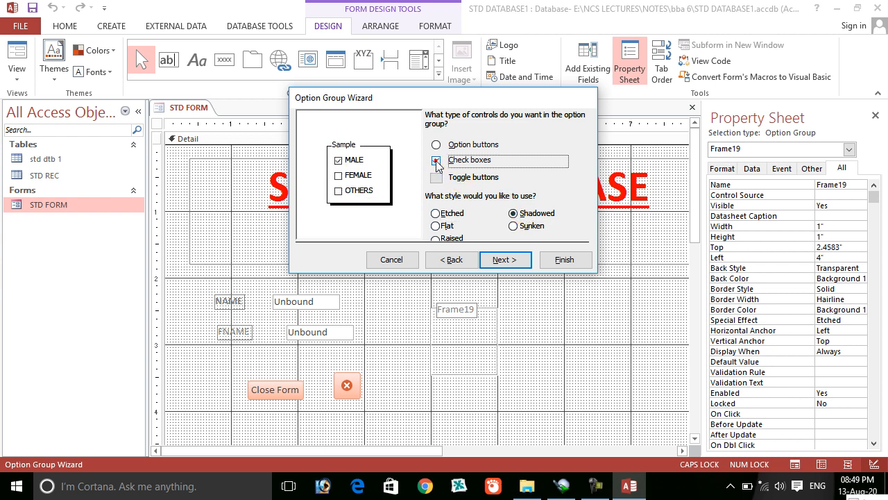
click(436, 145)
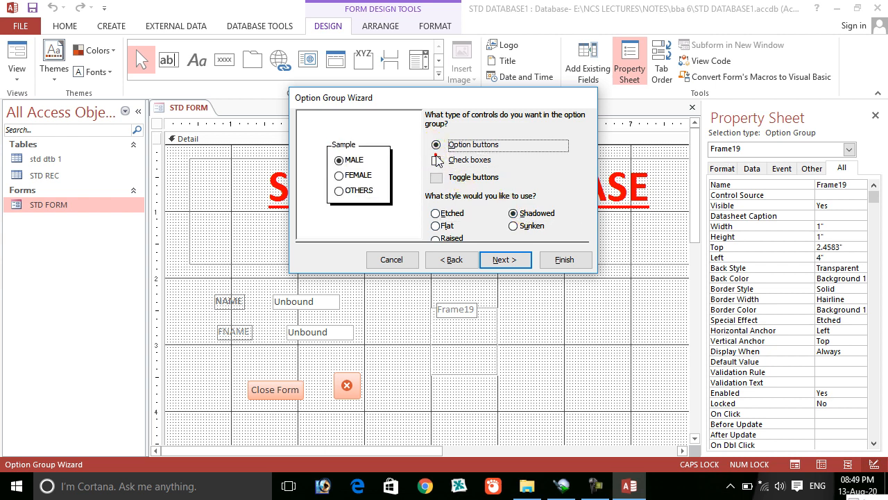
click(436, 160)
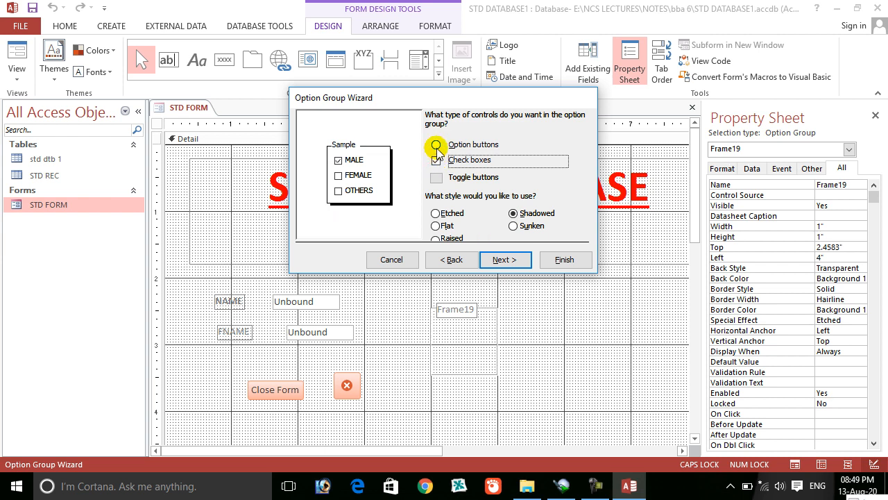
click(436, 144)
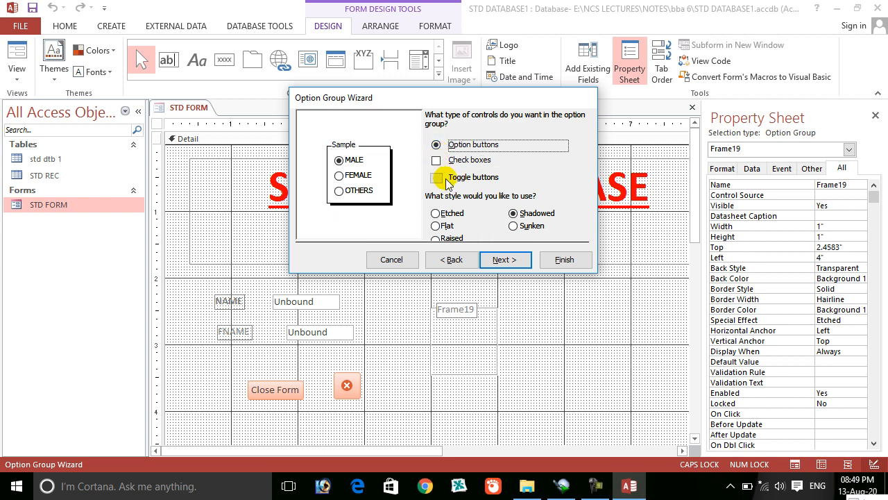
click(436, 178)
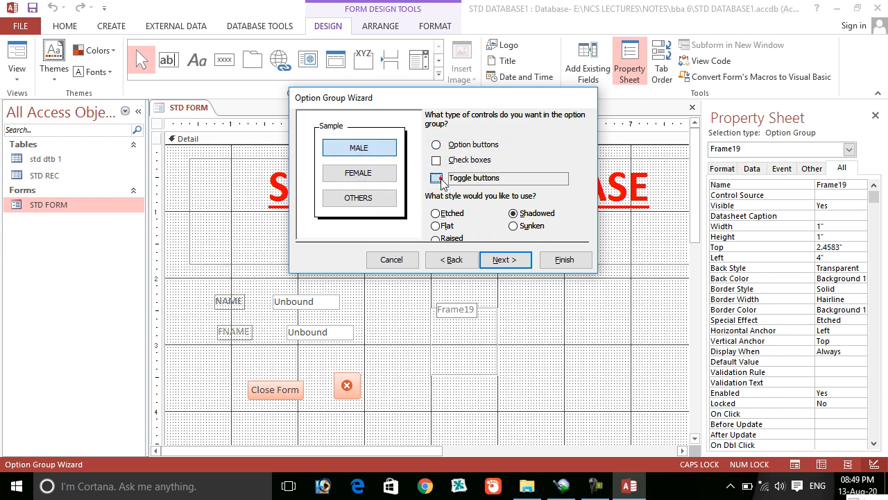
click(504, 260)
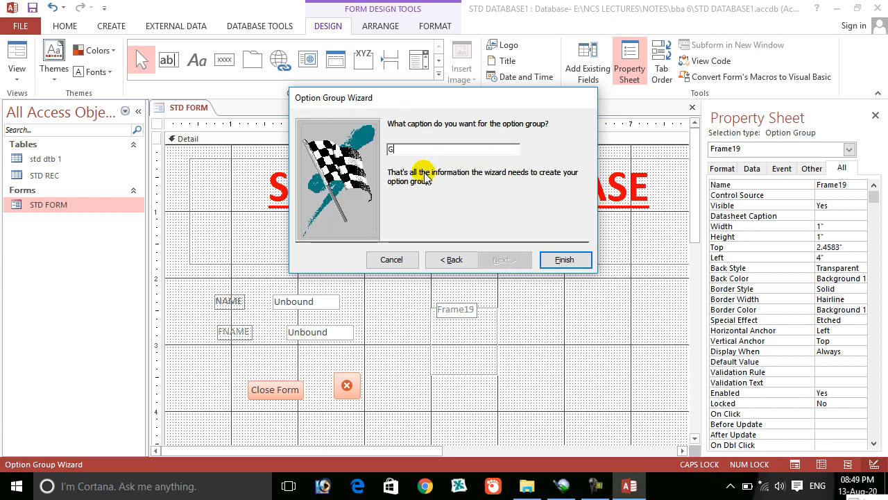
Step: Caption the option group GENDER, finish the wizard, and move the GENDER label above the frame to about 2.1 inches down
text(GENDER)
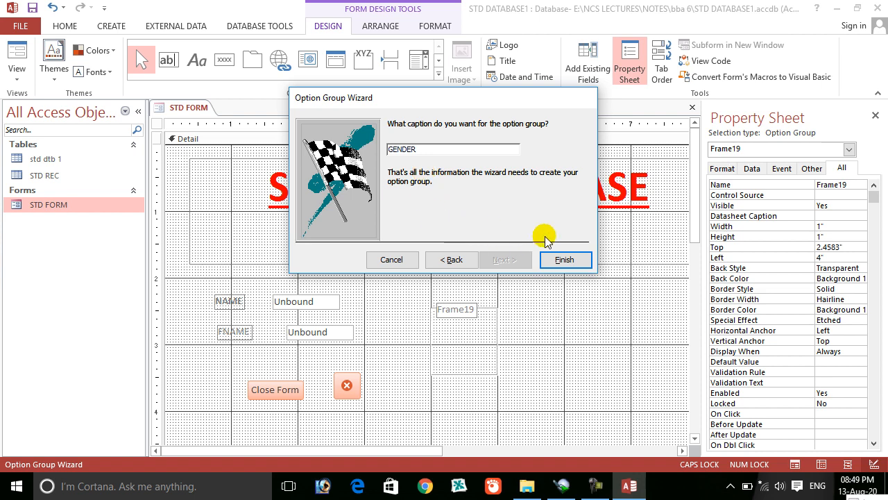
click(564, 260)
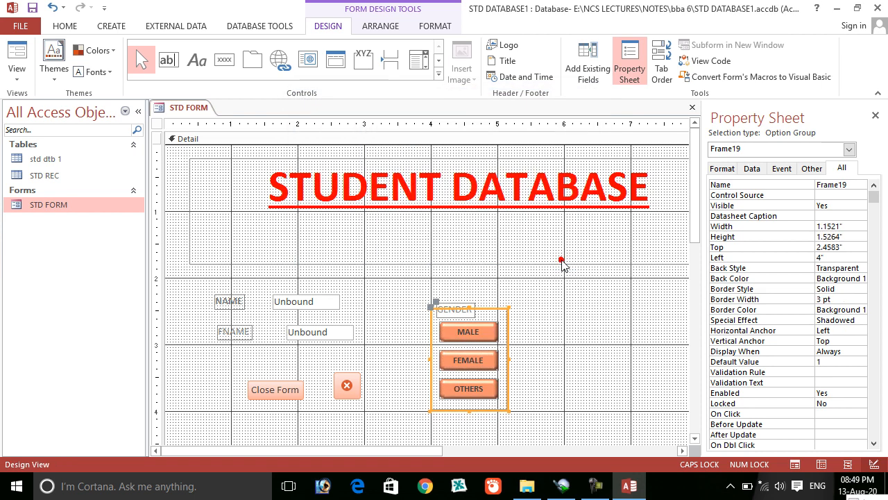
click(476, 299)
click(452, 307)
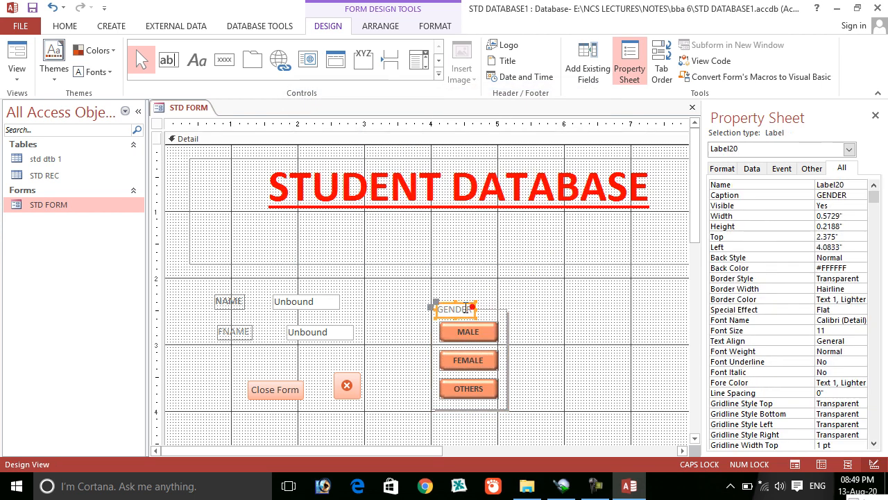
drag(431, 303, 435, 285)
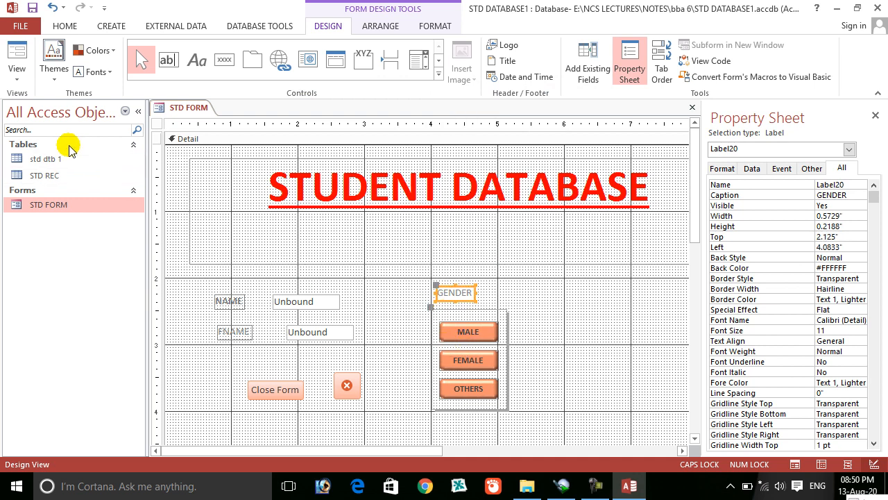
Step: Test the MALE, FEMALE and OTHERS toggle buttons in Form view and return to Design view
click(16, 55)
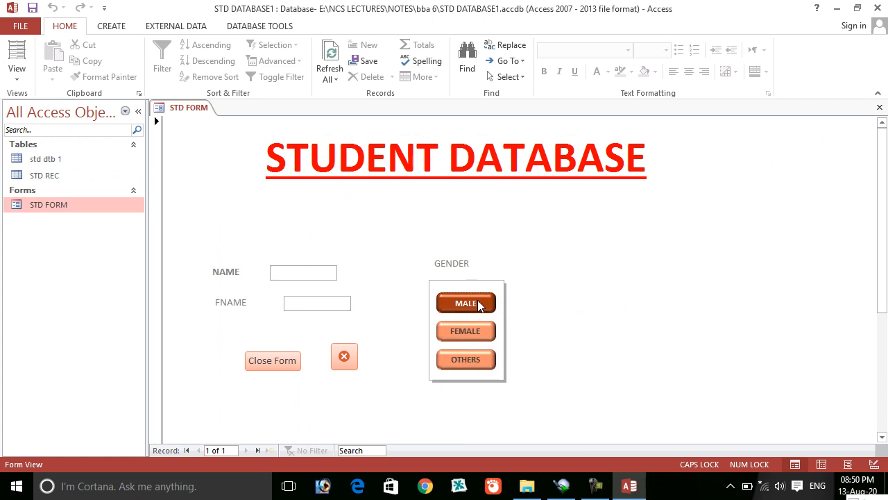
click(470, 331)
click(469, 360)
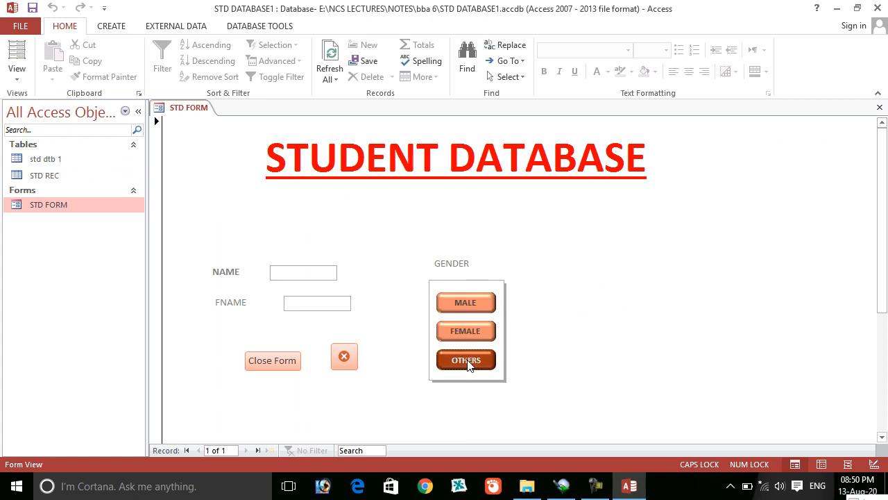
click(472, 305)
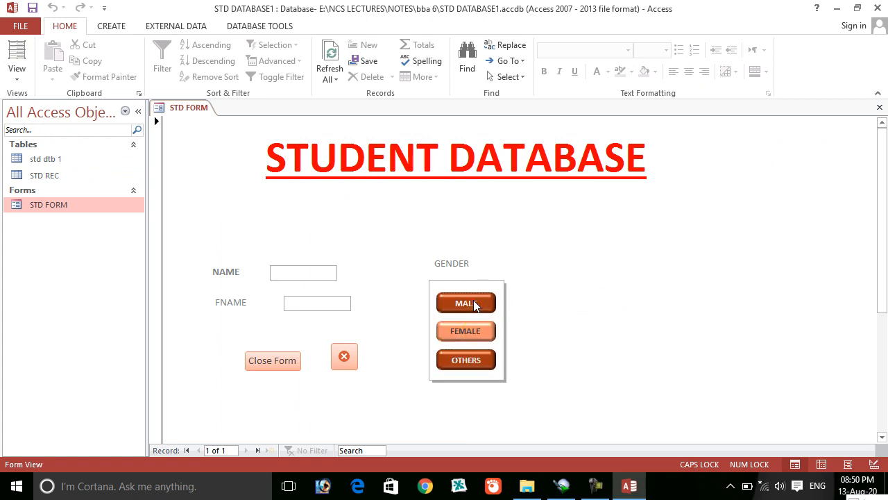
click(17, 83)
click(76, 200)
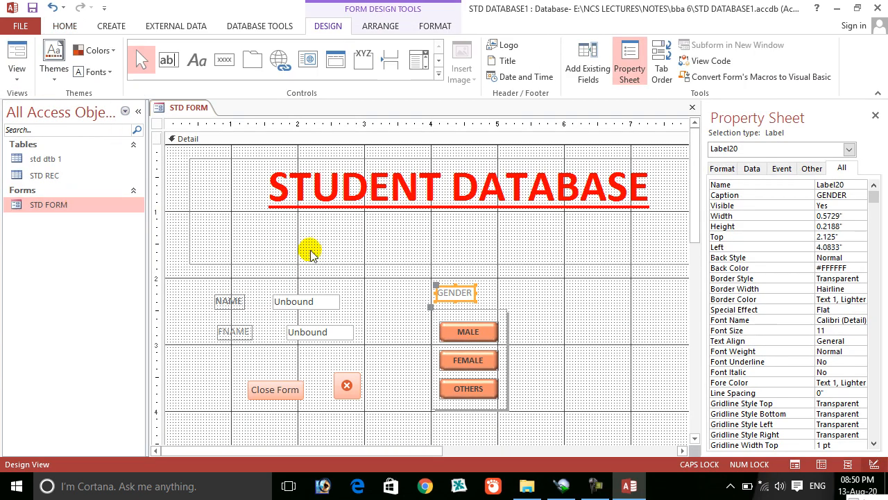
Step: Try the Red and Marquee theme color schemes on the form, with the MALE toggle button selected
click(89, 50)
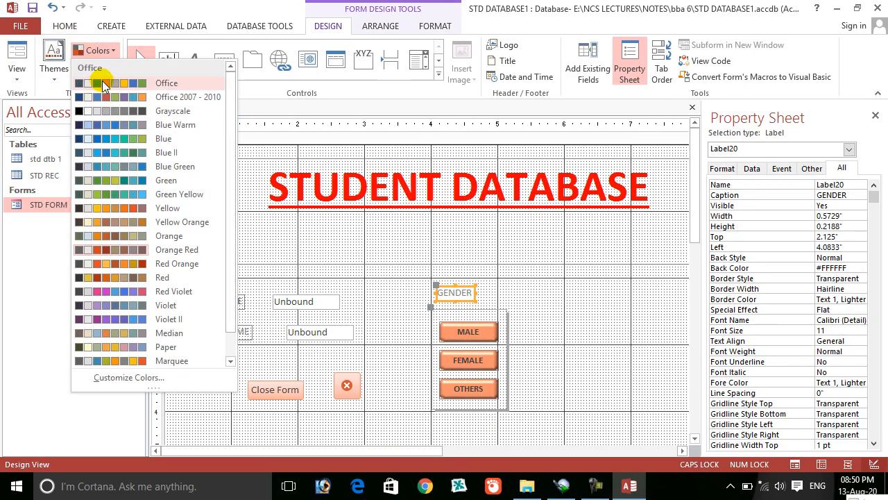
click(109, 278)
click(443, 334)
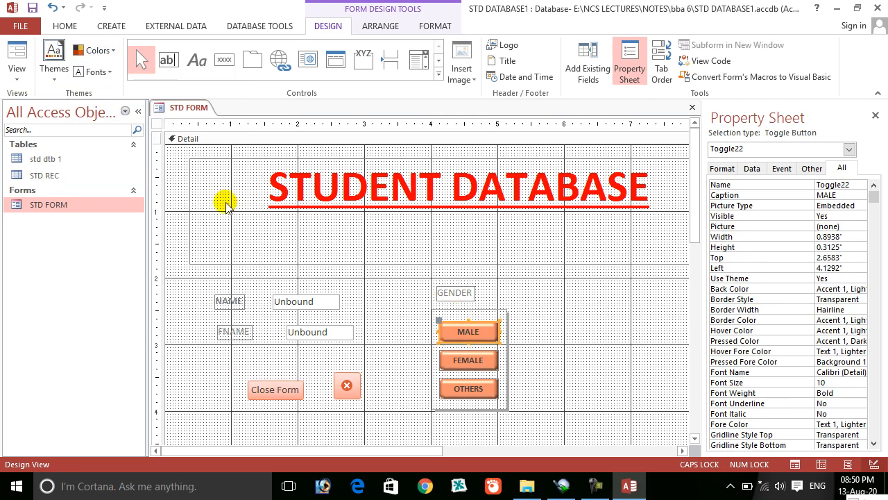
click(84, 50)
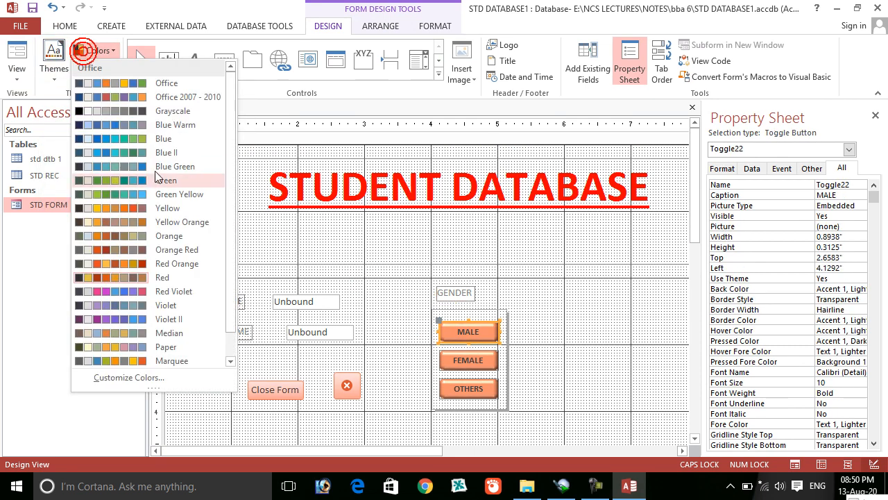
click(123, 363)
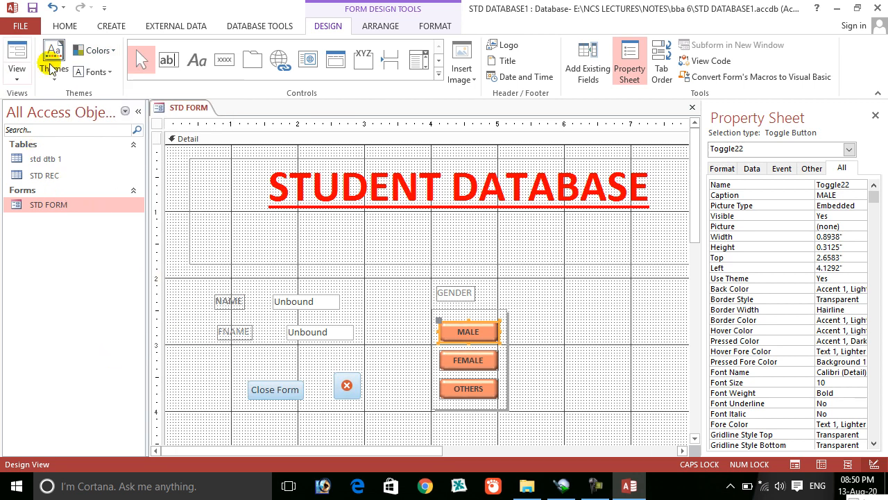
Step: Set the font color of the MALE toggle button to red
click(431, 25)
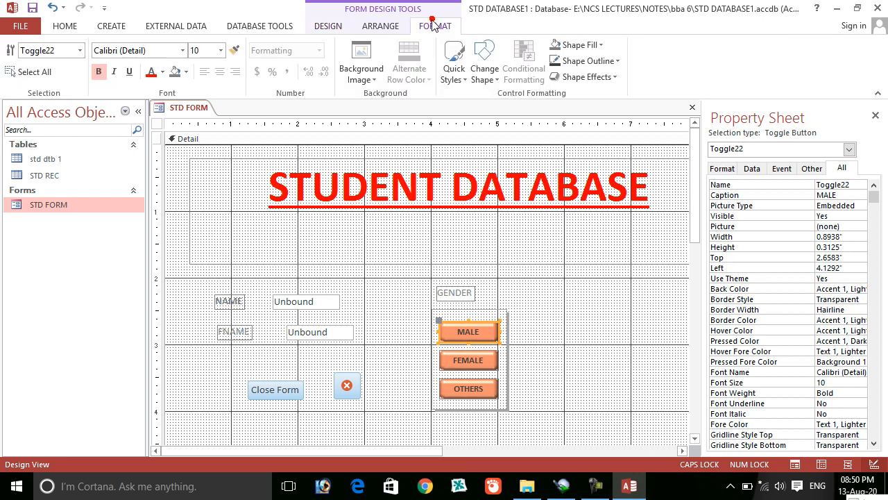
click(151, 72)
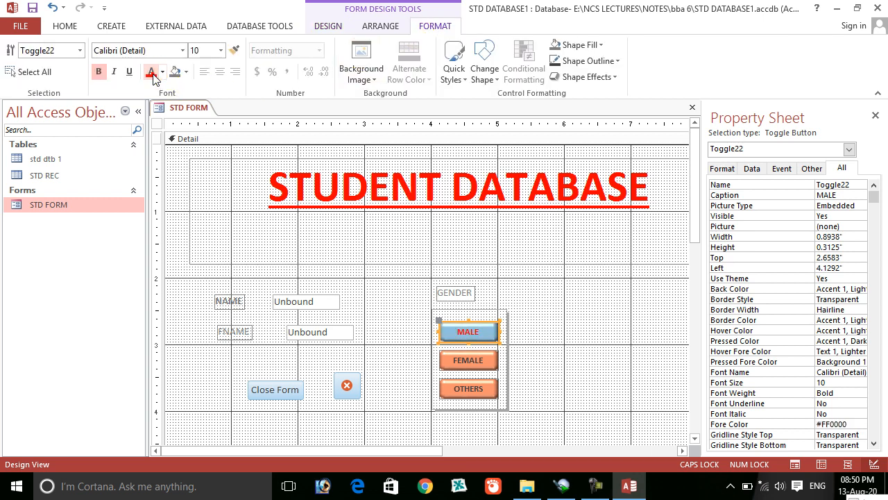
click(349, 245)
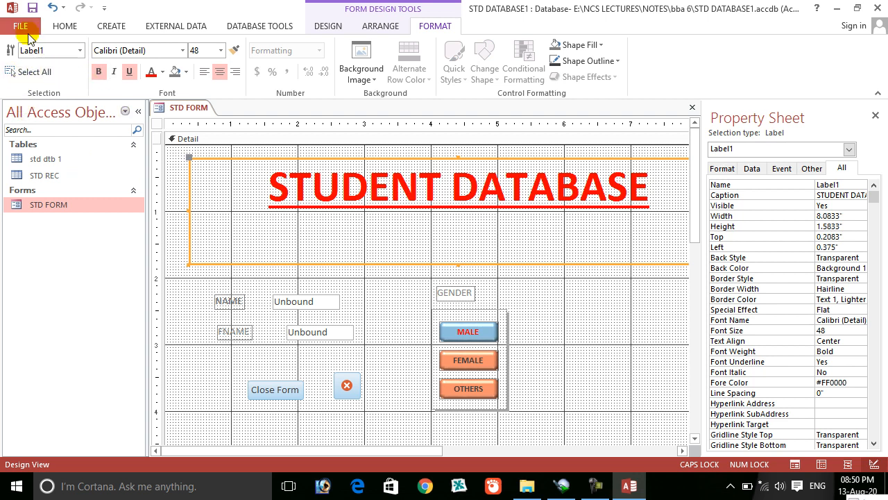
Step: Check the recolored gender toggle buttons in Form view by switching between the options, and return to Design view
click(66, 28)
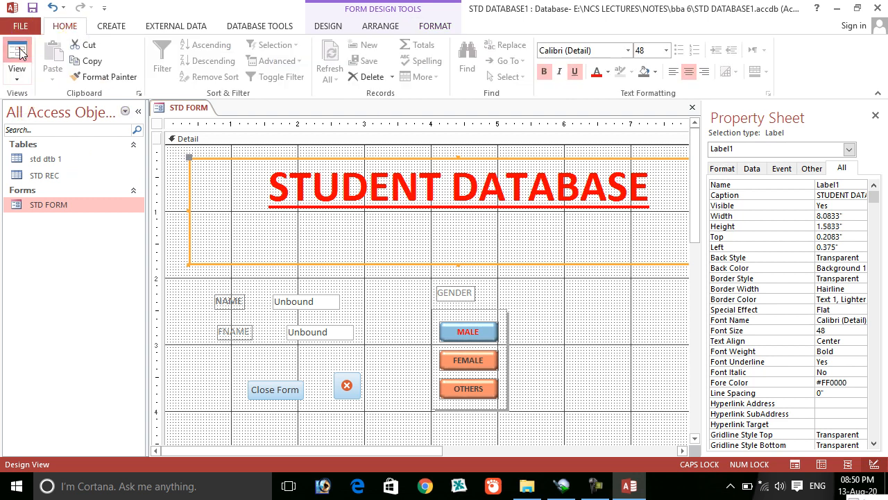
click(18, 52)
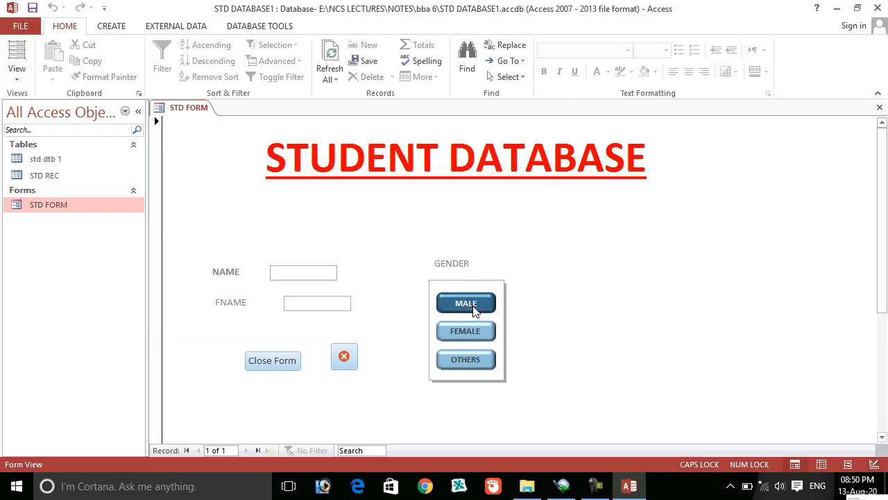
click(474, 310)
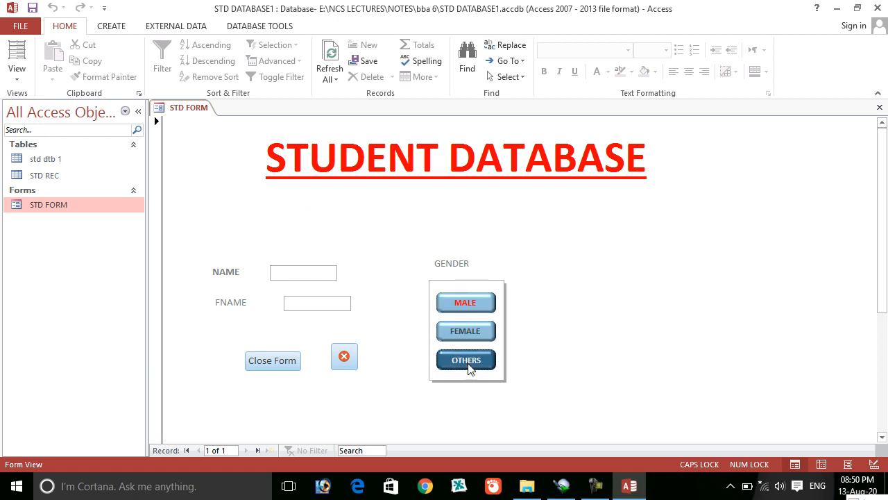
click(463, 332)
click(474, 314)
click(475, 314)
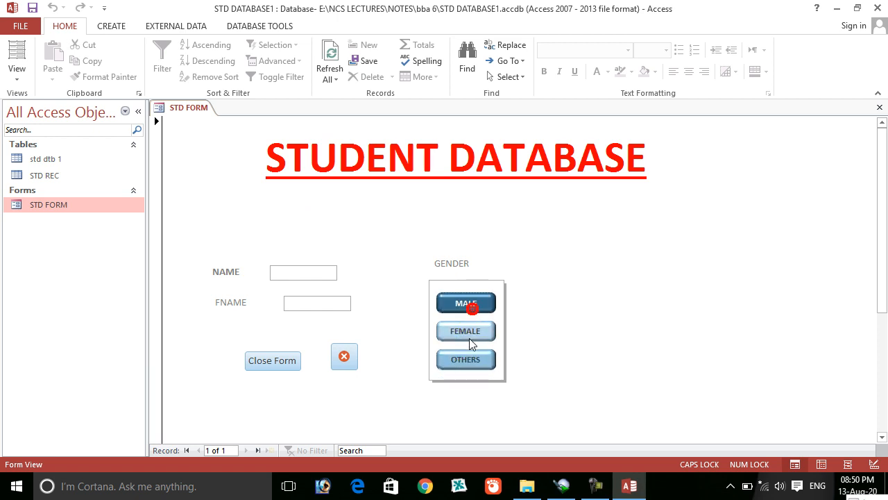
click(468, 333)
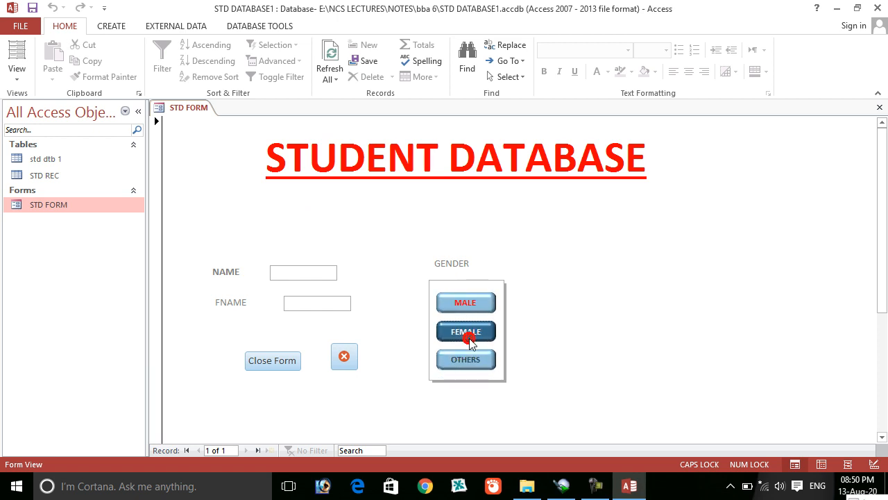
click(16, 77)
click(27, 193)
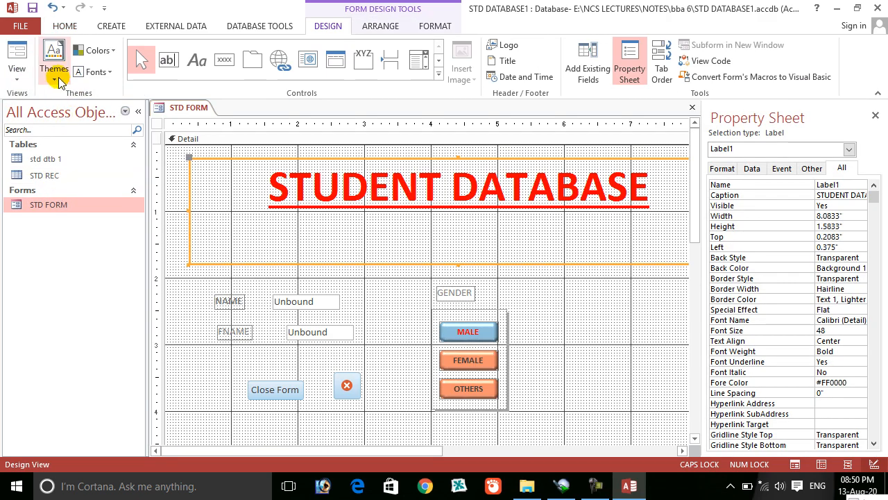
Step: Apply the Green theme color scheme, preview the form in Form view, and return to Design view
click(93, 51)
click(139, 180)
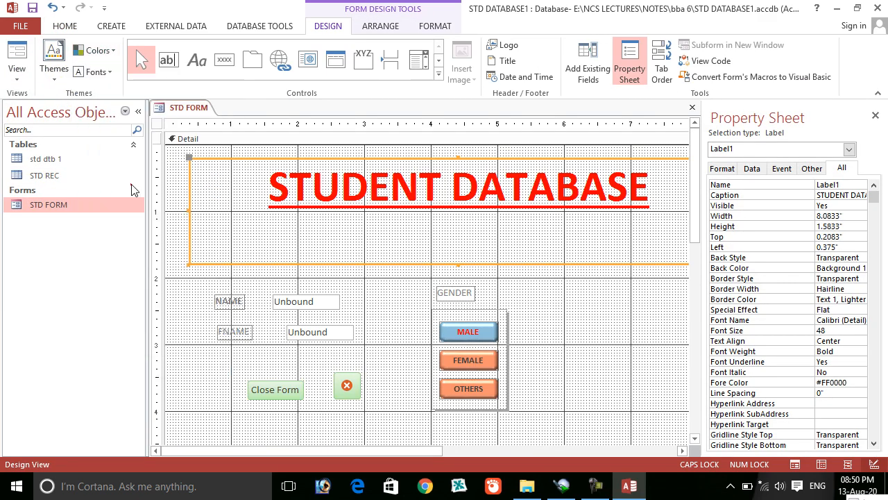
click(20, 26)
click(24, 25)
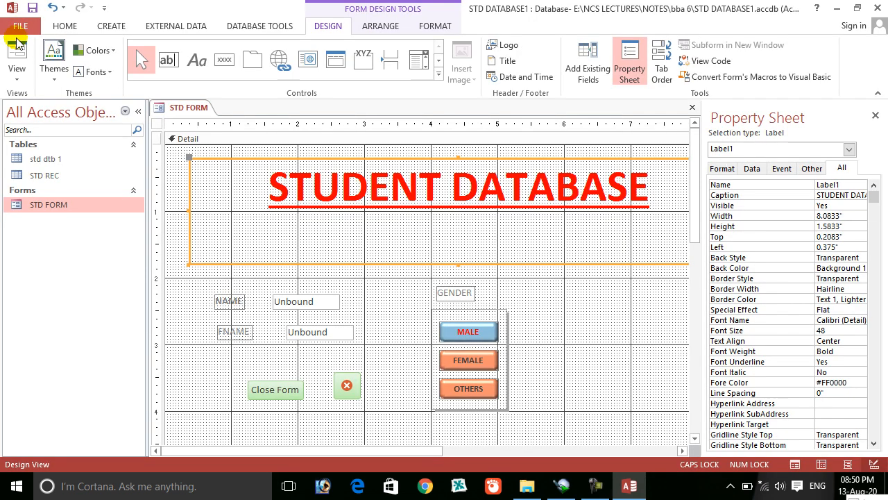
click(16, 56)
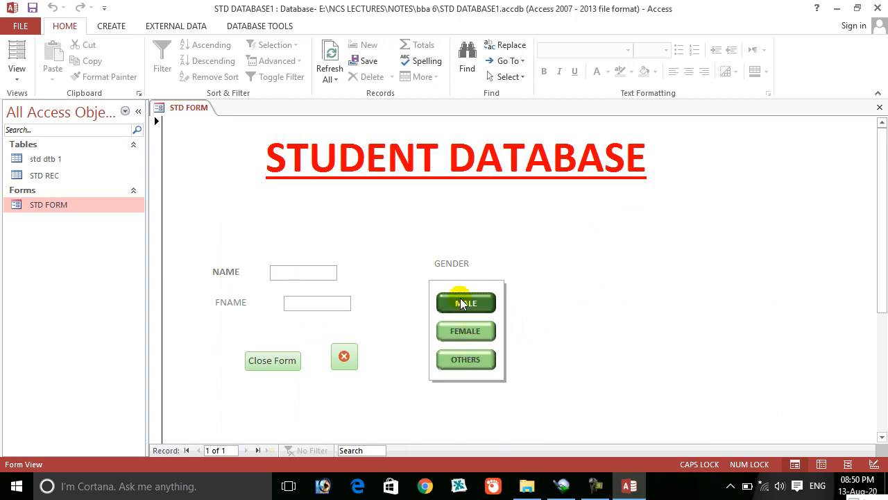
click(27, 83)
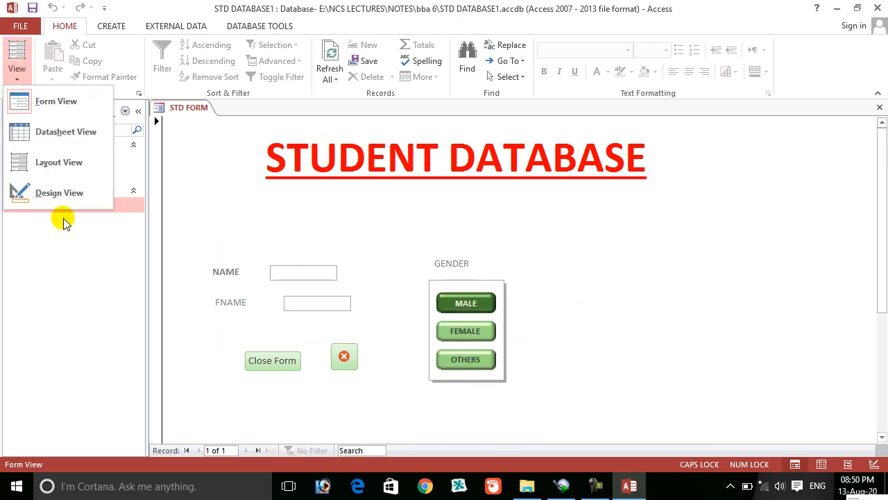
click(61, 196)
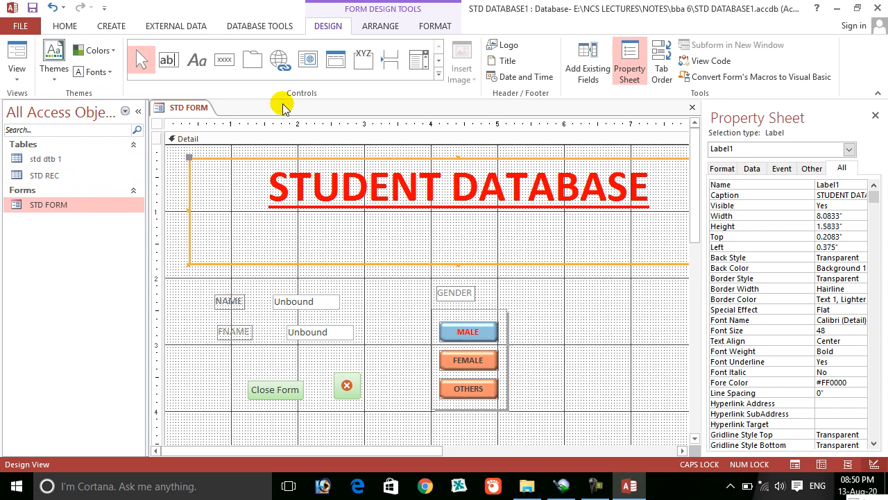
Step: Insert a page break at the form's left edge, about 1.33 inches down the Detail section
click(390, 65)
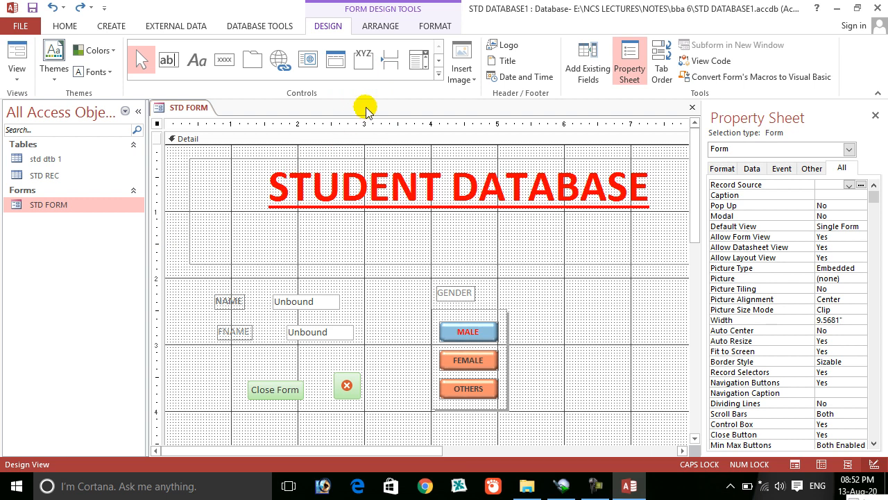
click(390, 56)
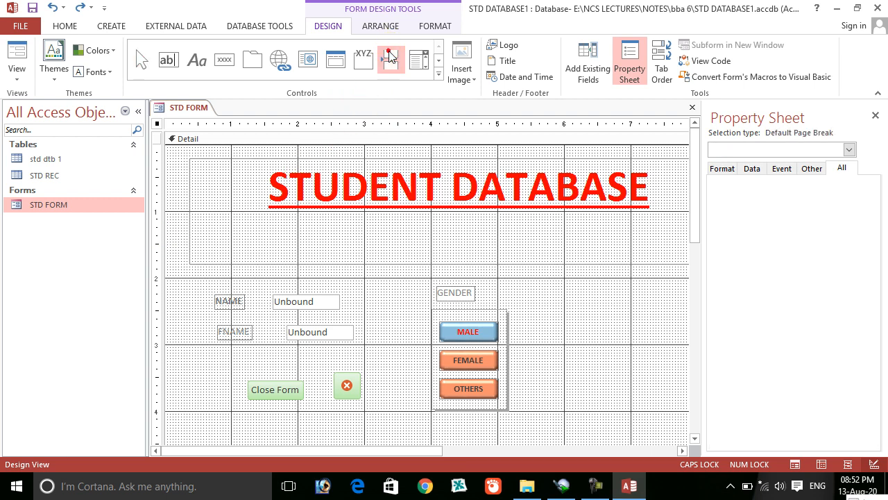
click(167, 232)
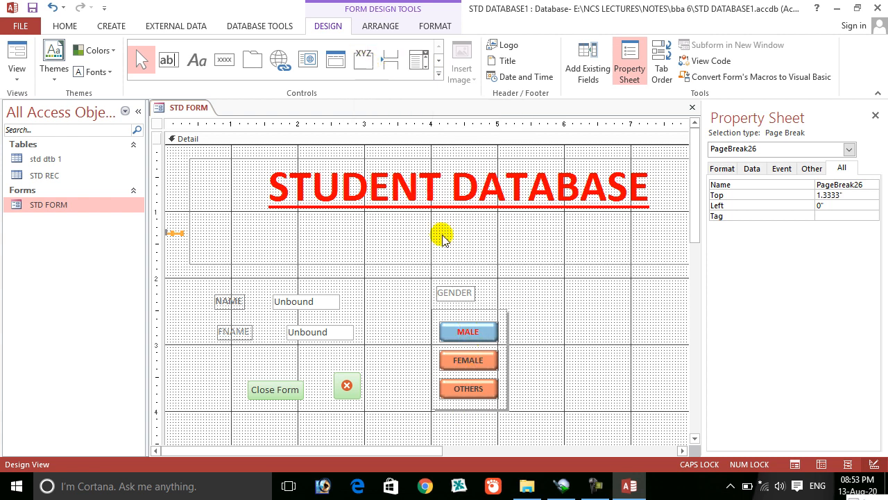
Step: Place a combo box about 6 inches across and 2.5 inches down the form, using manually typed values
click(419, 66)
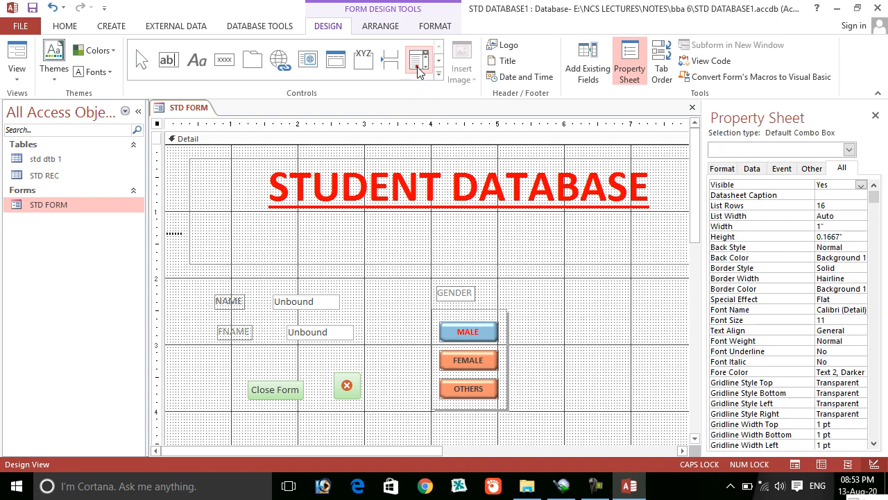
click(568, 310)
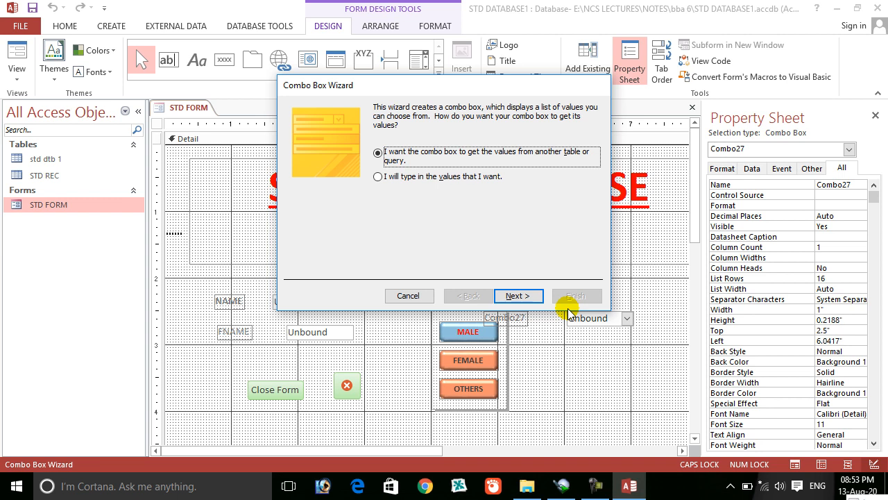
click(447, 183)
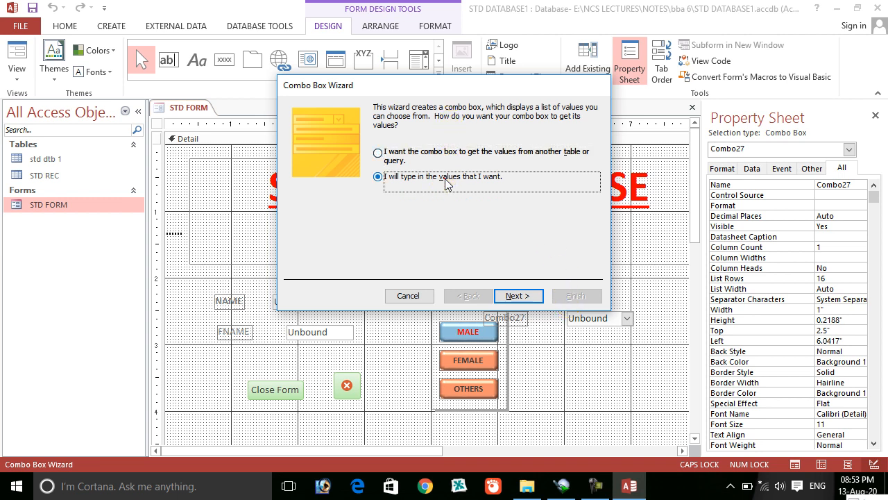
click(513, 297)
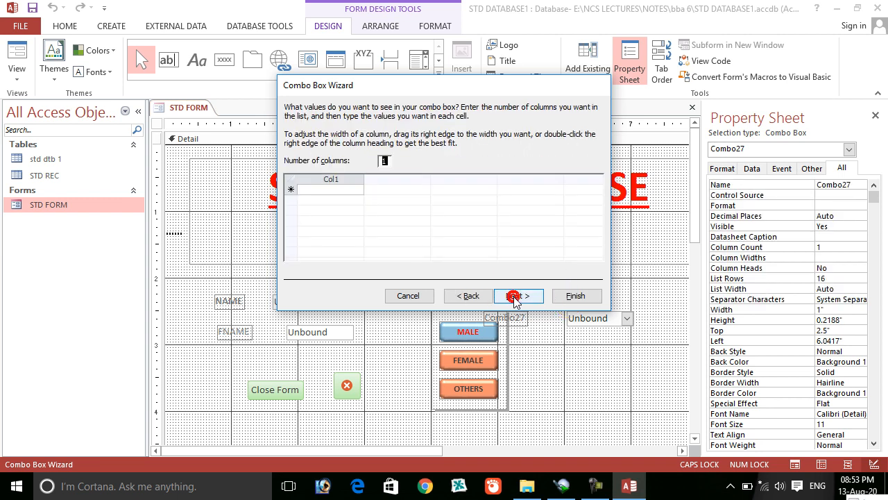
Step: Enter the values 1 to 7 in the combo box's single column, label it CLASS, and finish the wizard
click(333, 189)
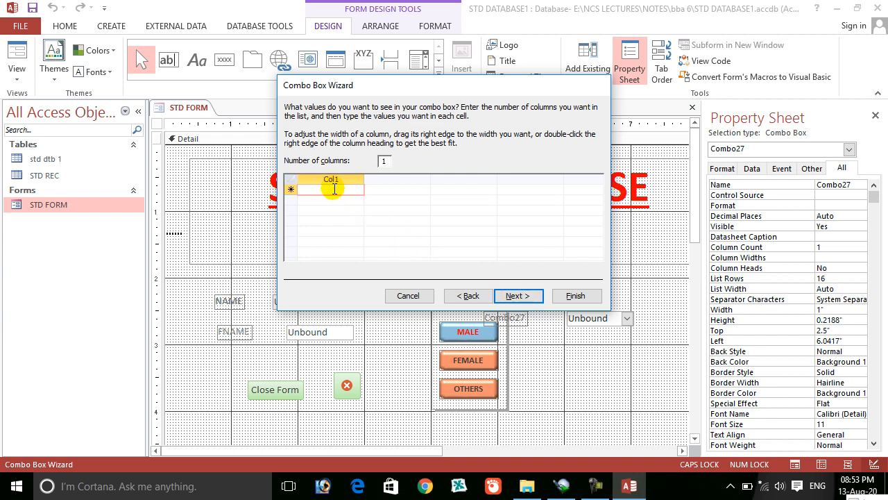
text(1)
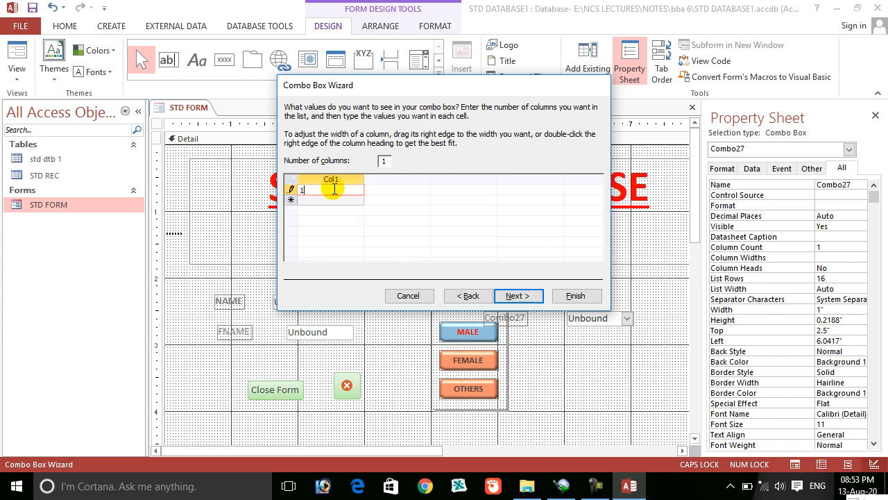
text( 2 3 4 5)
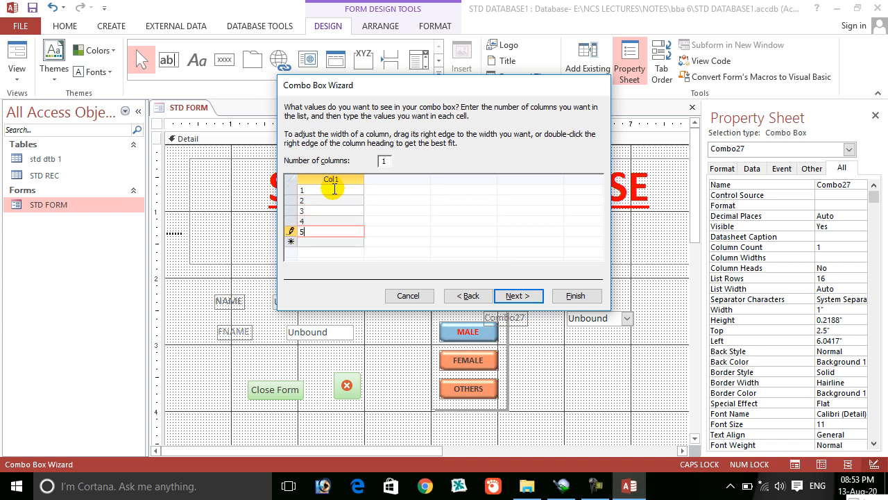
text( 6 7)
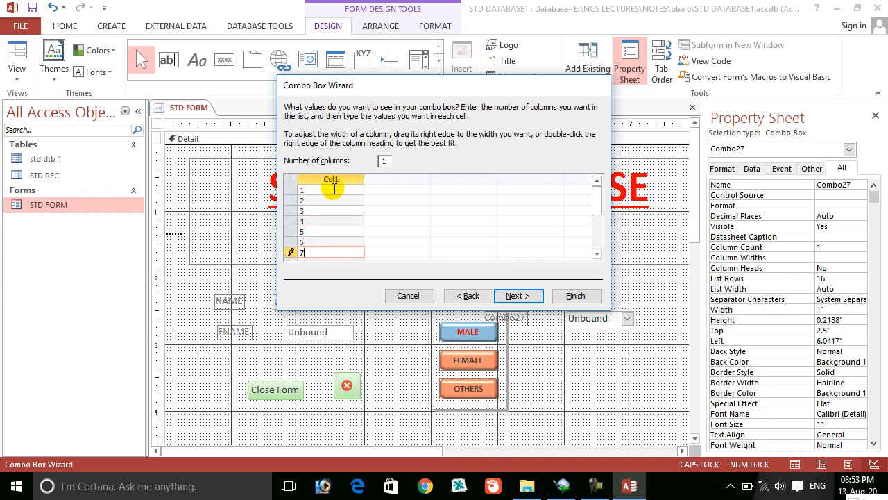
click(520, 295)
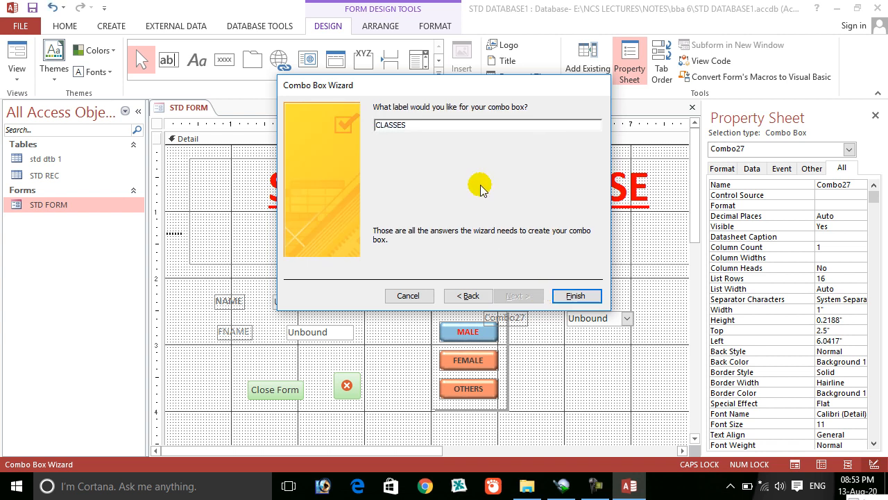
click(573, 295)
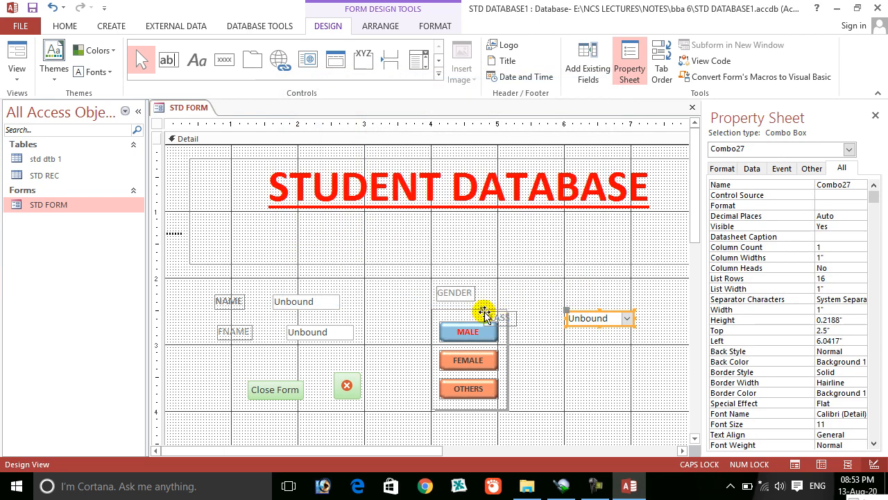
Step: Move the CLASS label beside its combo box, choose 5 from the list in Form view, and return to Design view
drag(483, 310, 522, 312)
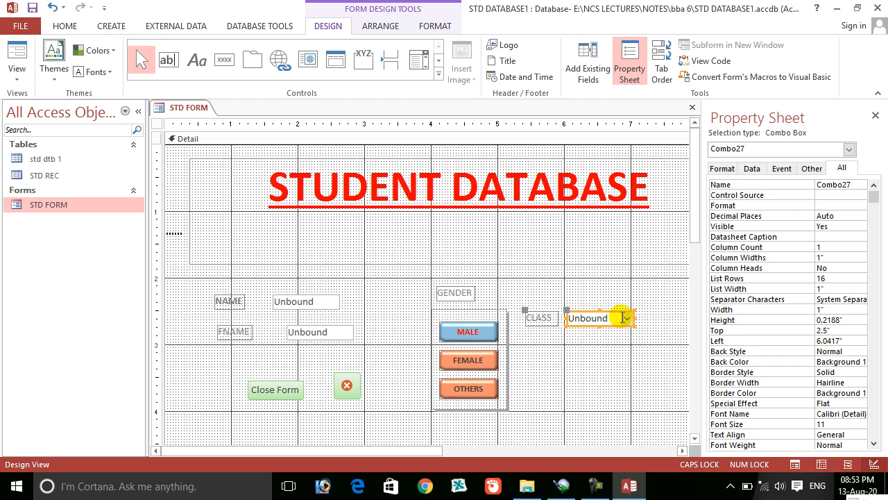
click(14, 55)
click(625, 290)
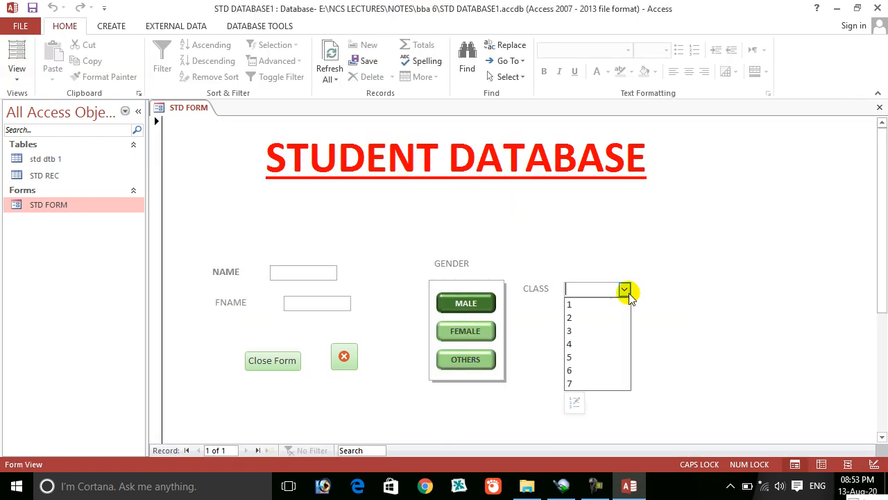
click(595, 360)
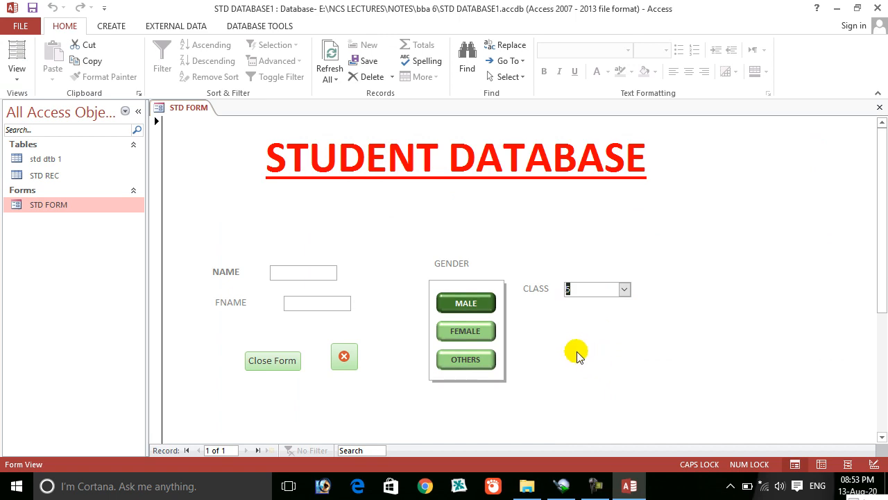
click(16, 81)
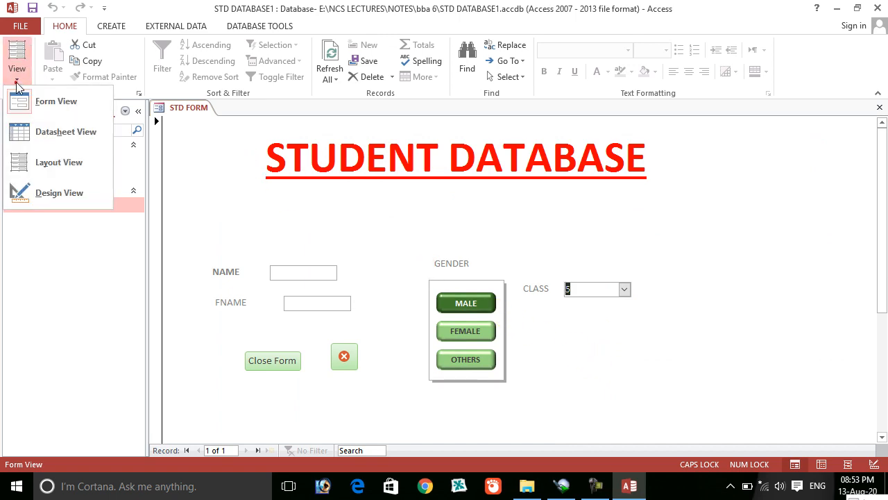
click(27, 193)
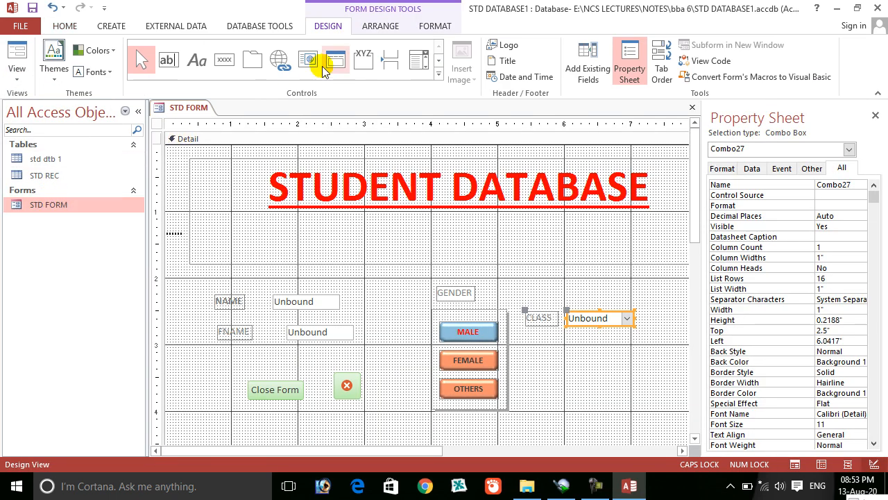
click(435, 70)
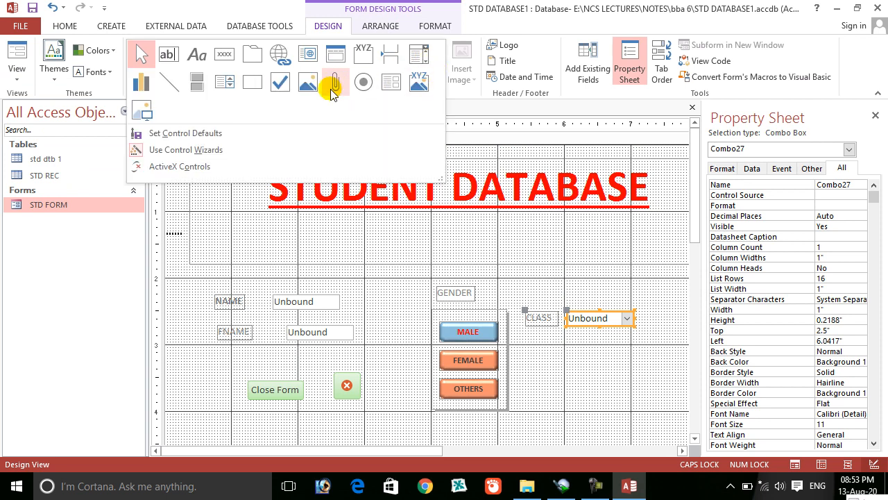
click(140, 86)
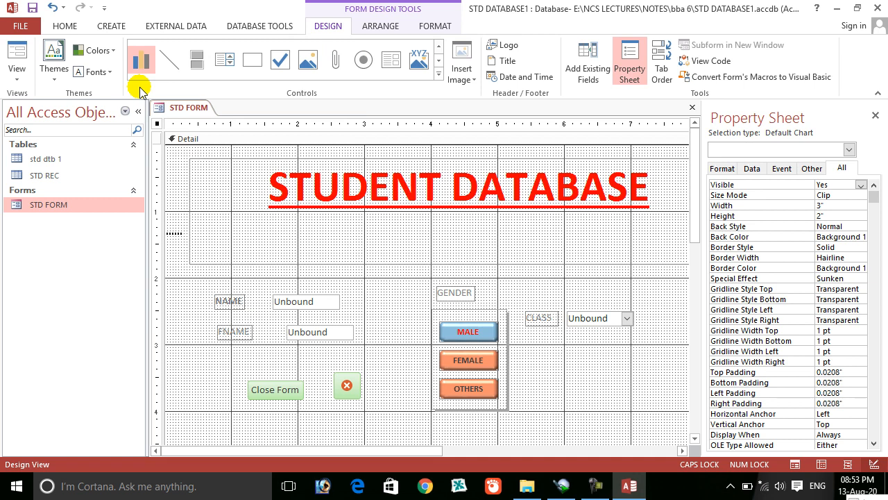
click(578, 371)
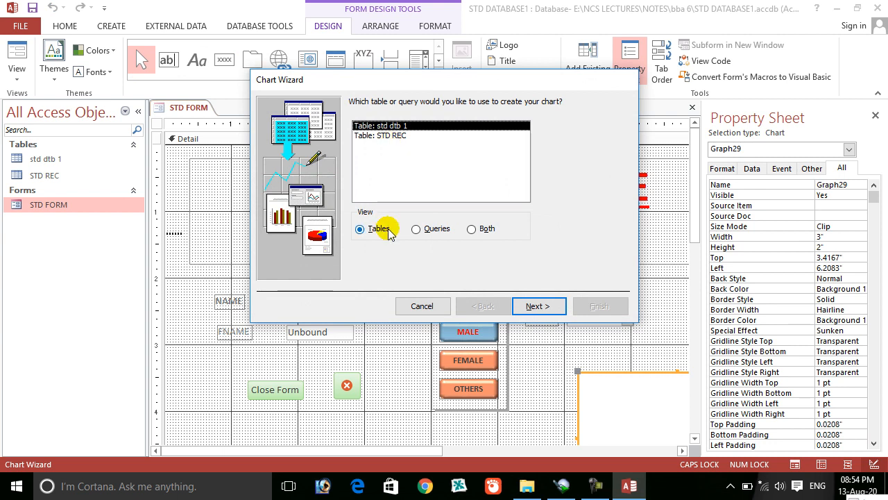
click(540, 310)
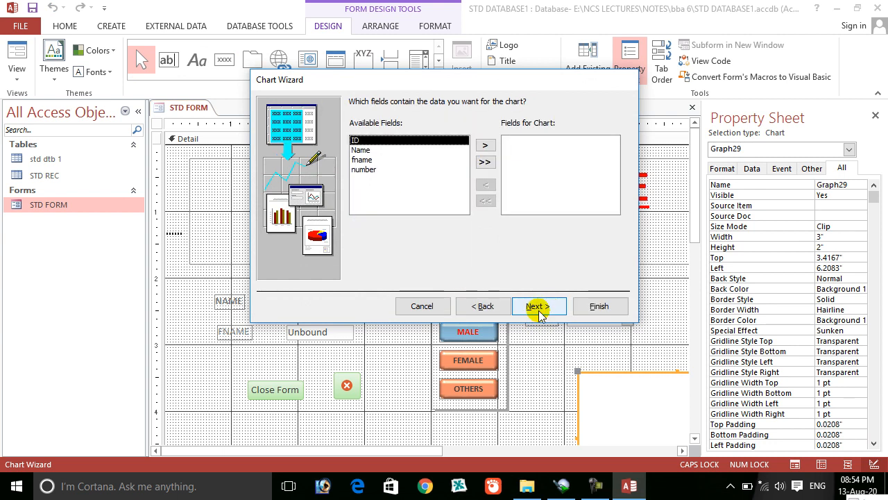
click(424, 307)
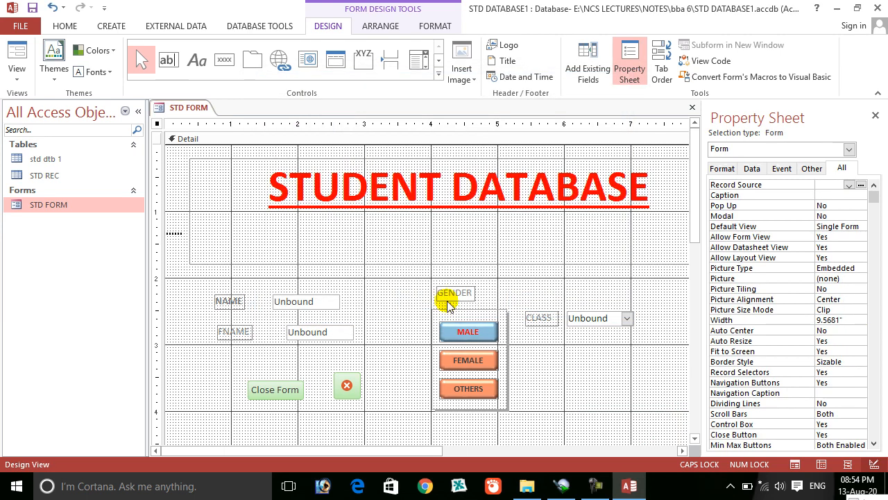
click(438, 80)
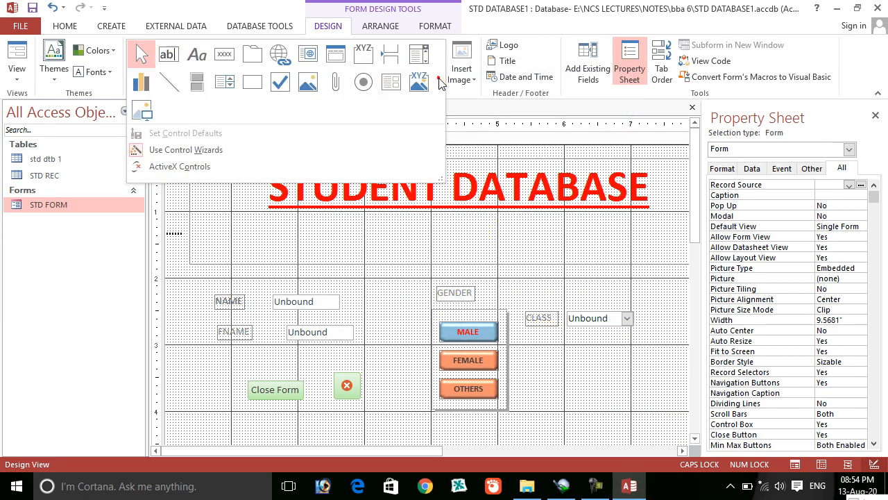
click(142, 104)
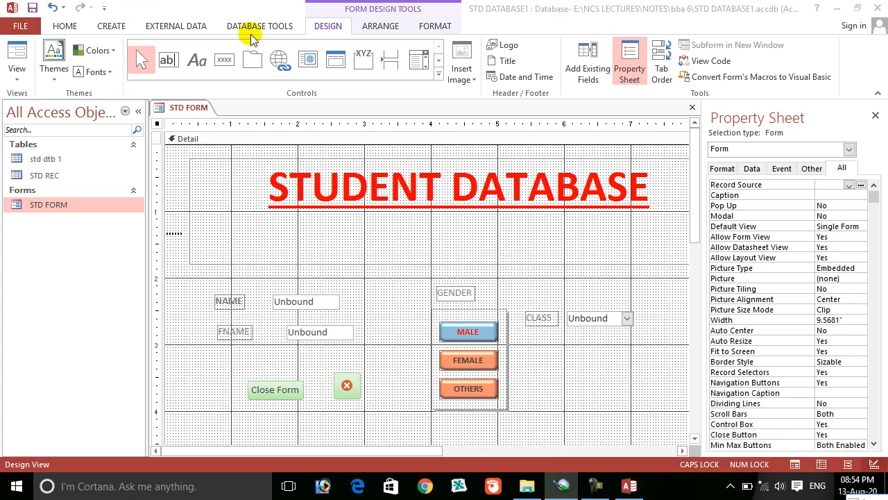
Step: Draw a slanted line about 6.75 inches wide and 0.46 inches high across the GENDER buttons, preview it in Form view, and return to Design view
click(440, 73)
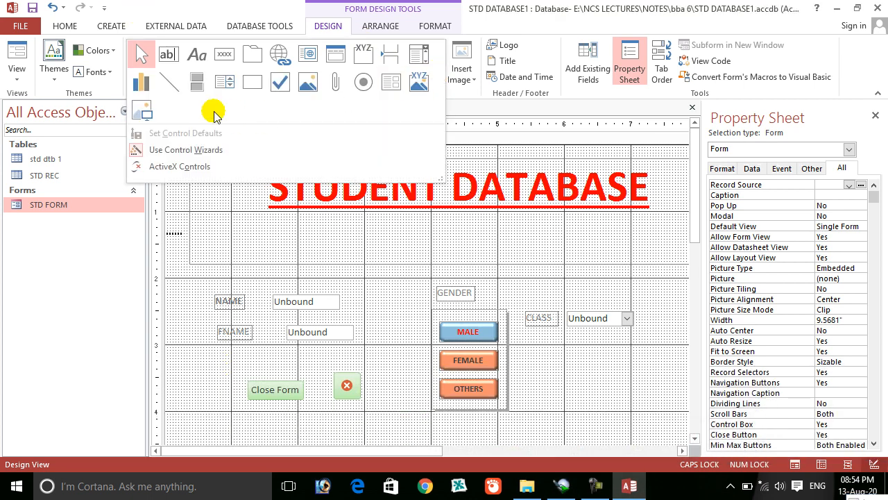
click(178, 87)
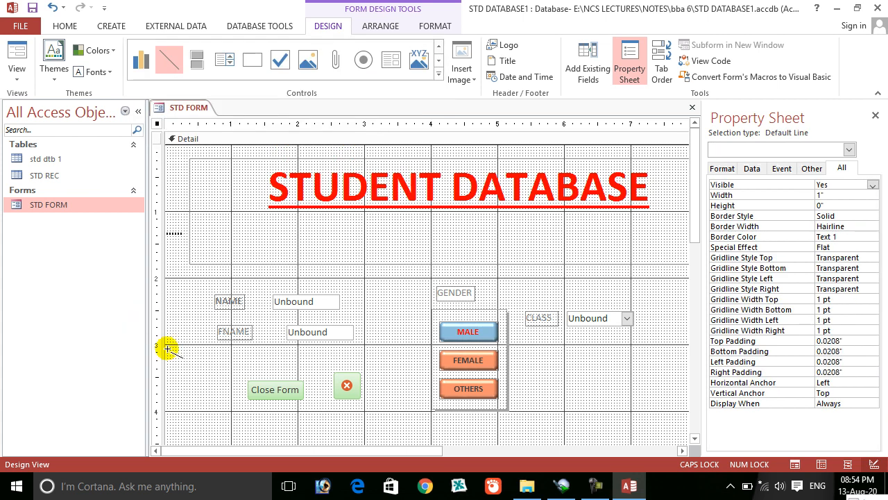
mouse_move(215, 362)
mouse_down()
mouse_move(353, 352)
mouse_move(645, 204)
mouse_move(624, 238)
mouse_move(635, 324)
mouse_move(649, 357)
mouse_move(681, 375)
mouse_move(666, 332)
mouse_up()
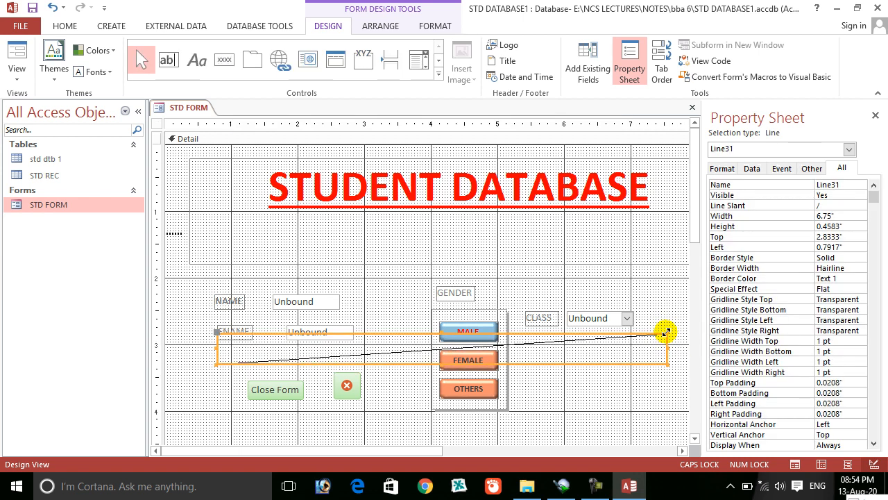
click(32, 54)
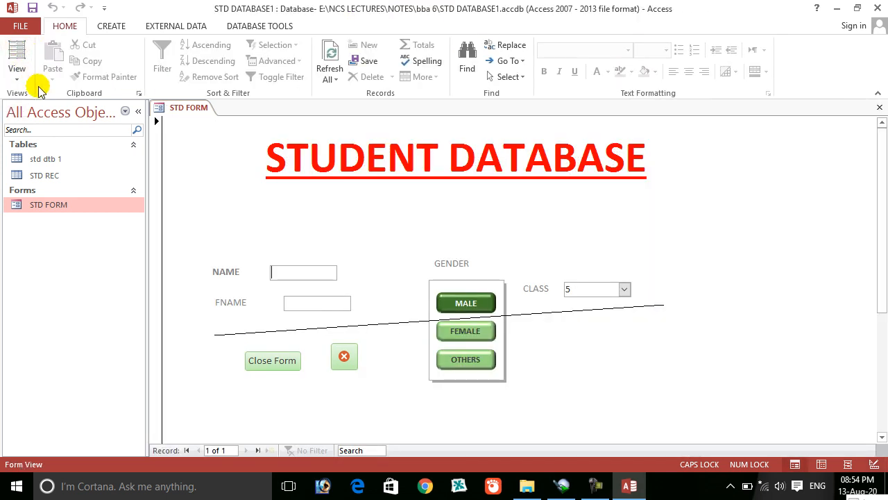
click(17, 75)
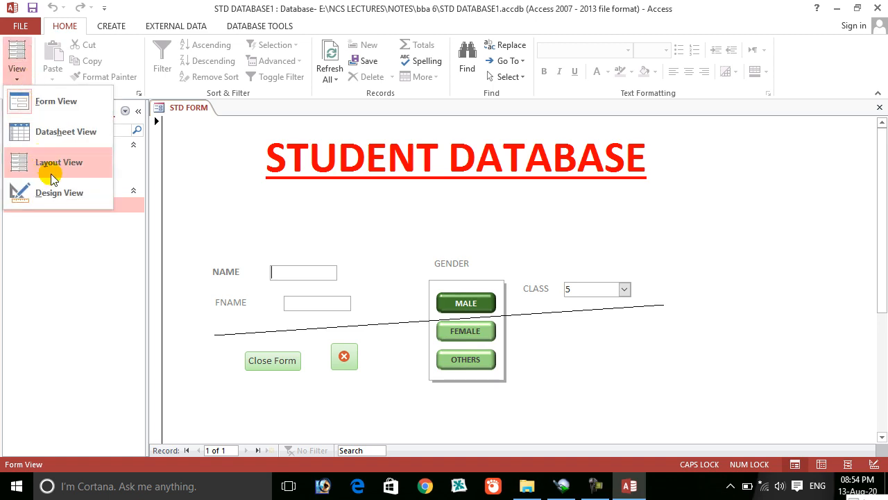
click(59, 192)
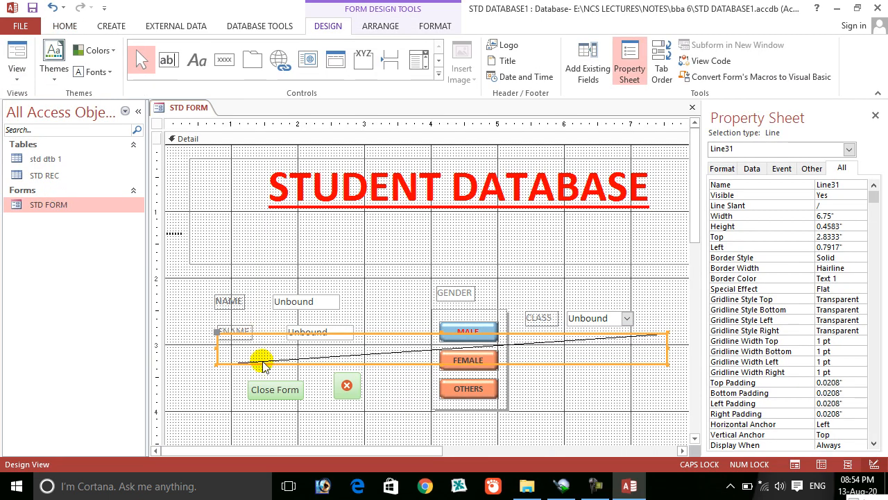